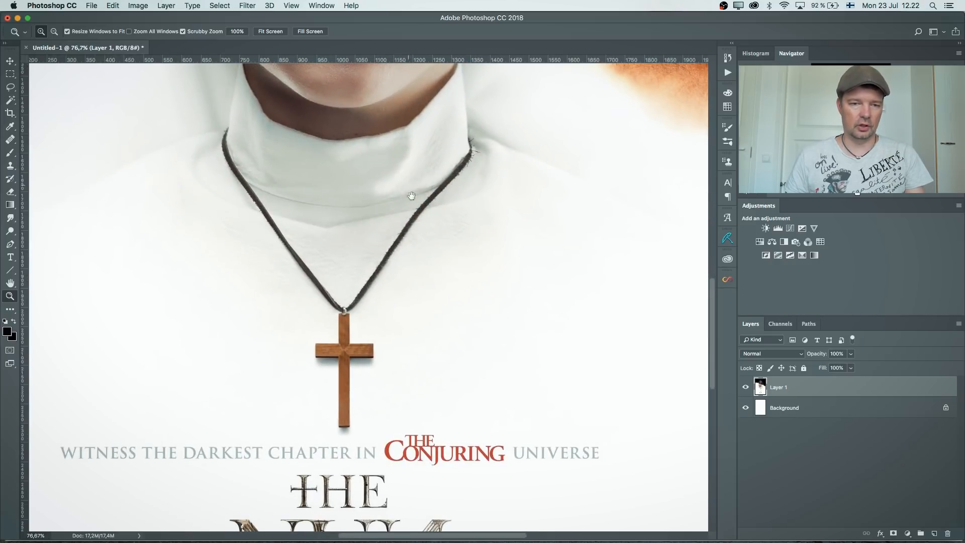
Hide Layer 1, which holds the reference movie poster.
scroll(411, 196, "up", 5)
scroll(411, 196, "left", 2)
scroll(429, 168, "up", 4)
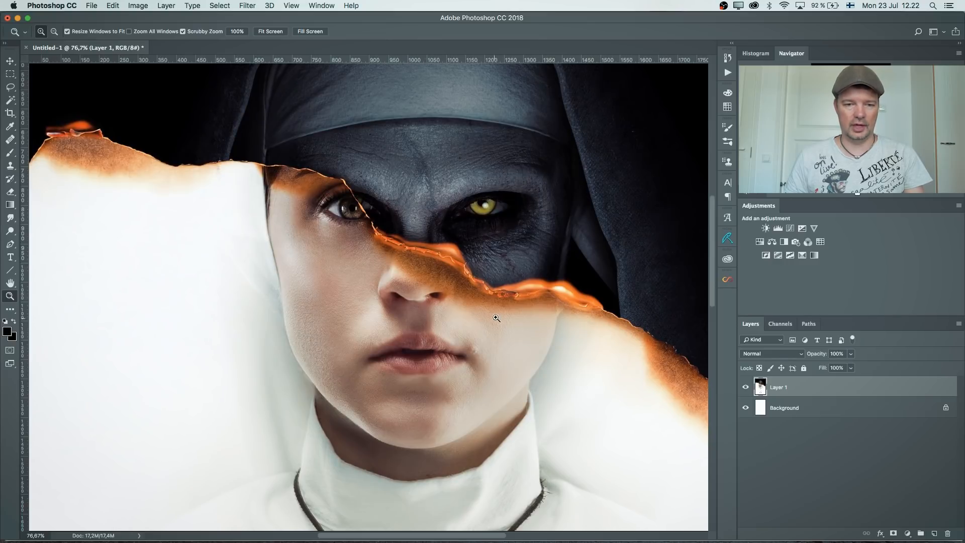
left_click_drag(508, 304, 456, 344)
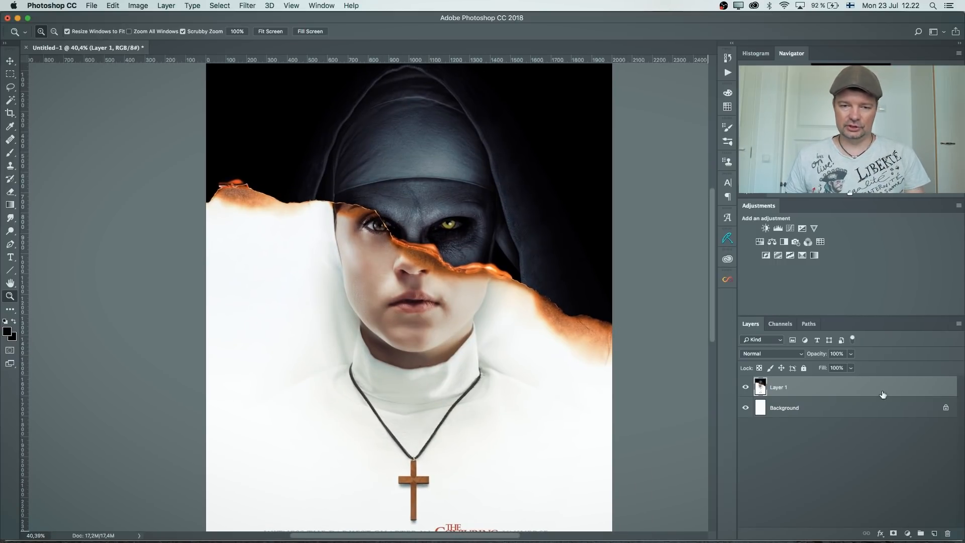
left_click(745, 387)
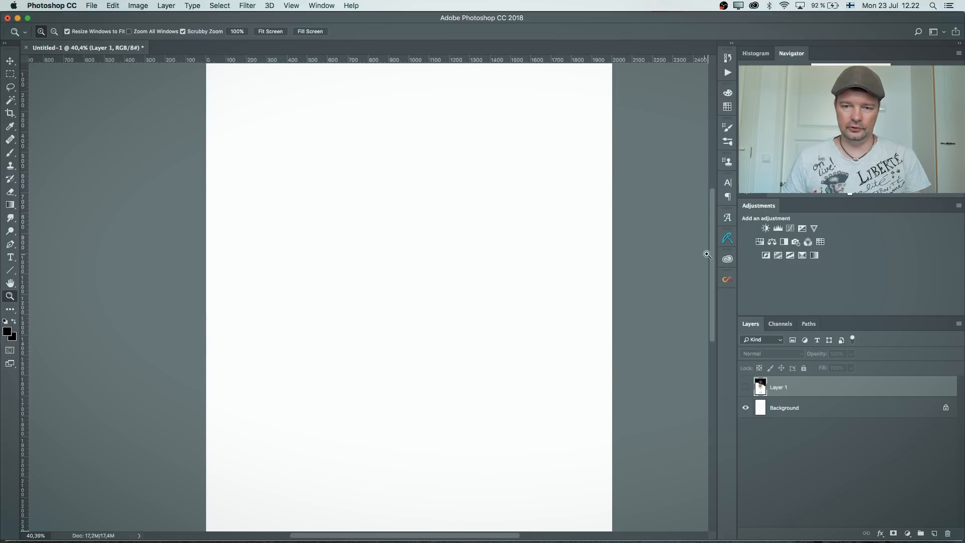
Place the "woman nun" graphic from the nun library onto the canvas.
left_click(727, 259)
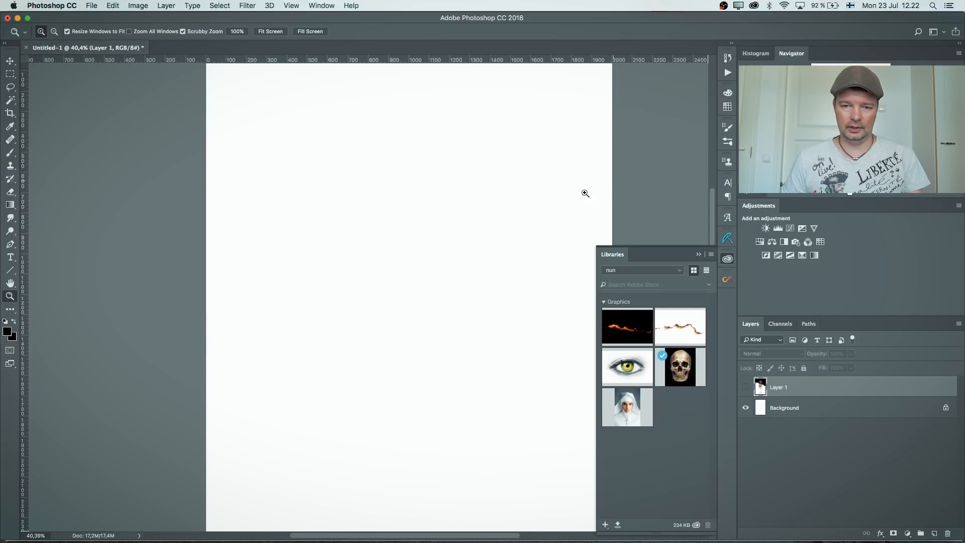
left_click(630, 408)
left_click_drag(411, 354, 412, 355)
key("Return")
Enlarge the woman nun photo proportionally until it nearly fills the canvas width.
key("super+t")
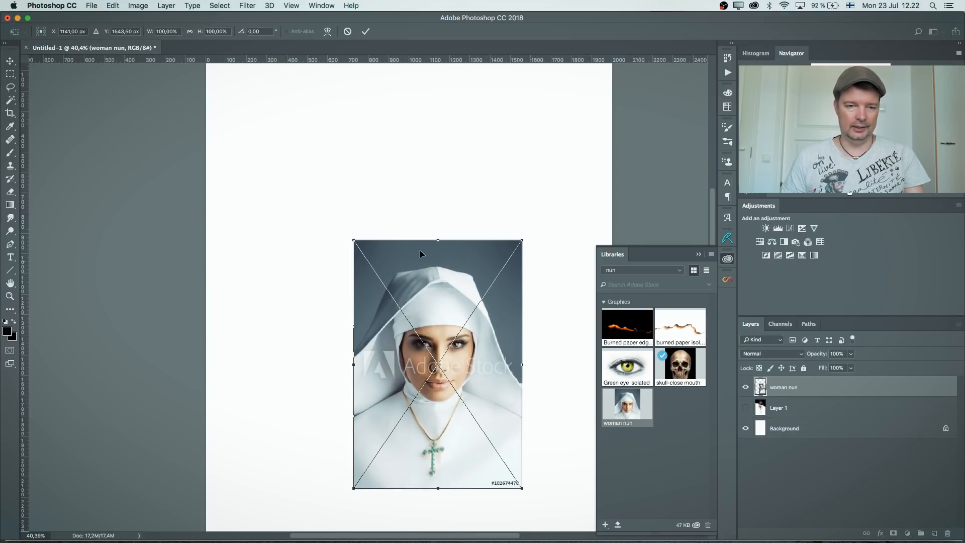
left_click_drag(350, 240, 183, 82)
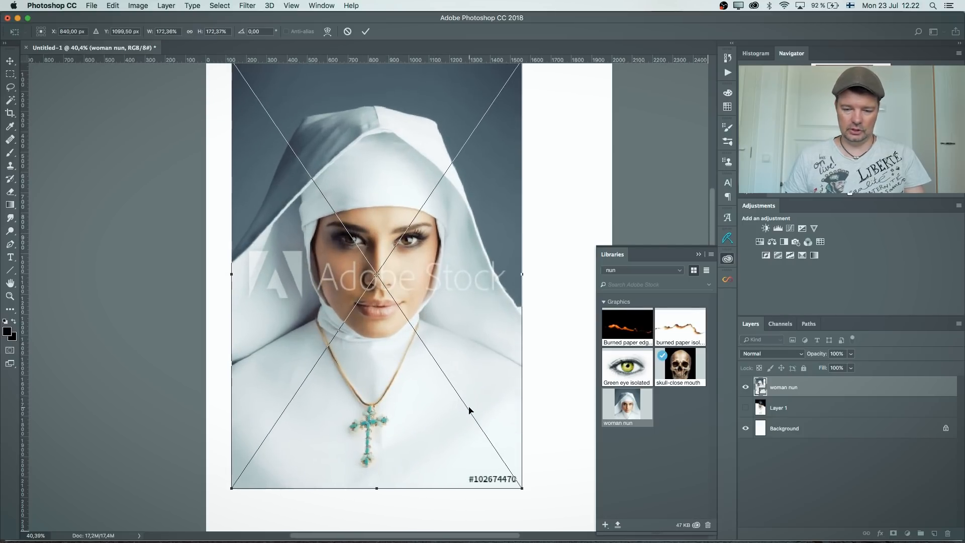
key("super+minus")
left_click_drag(499, 461, 549, 515)
key("super+minus")
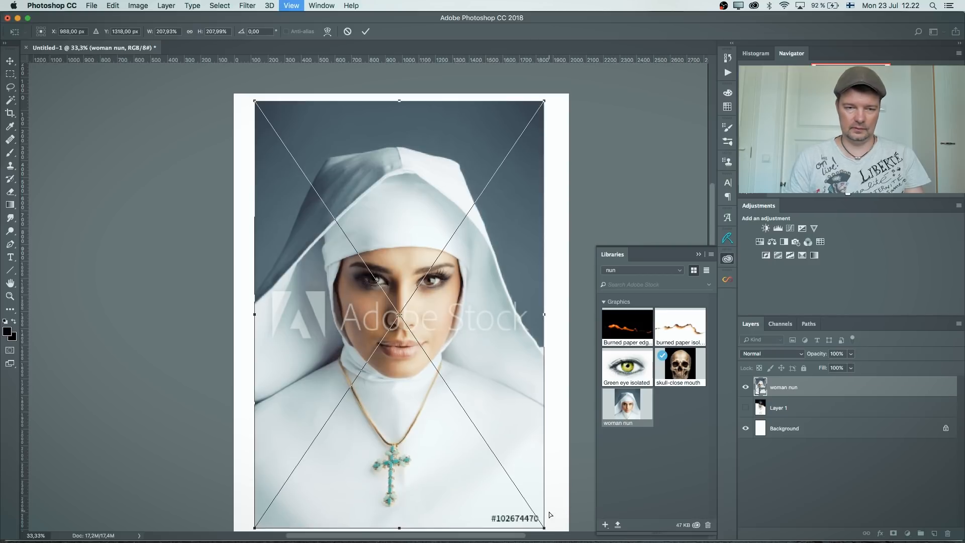
left_click_drag(472, 436, 492, 456)
key("Return")
key("z")
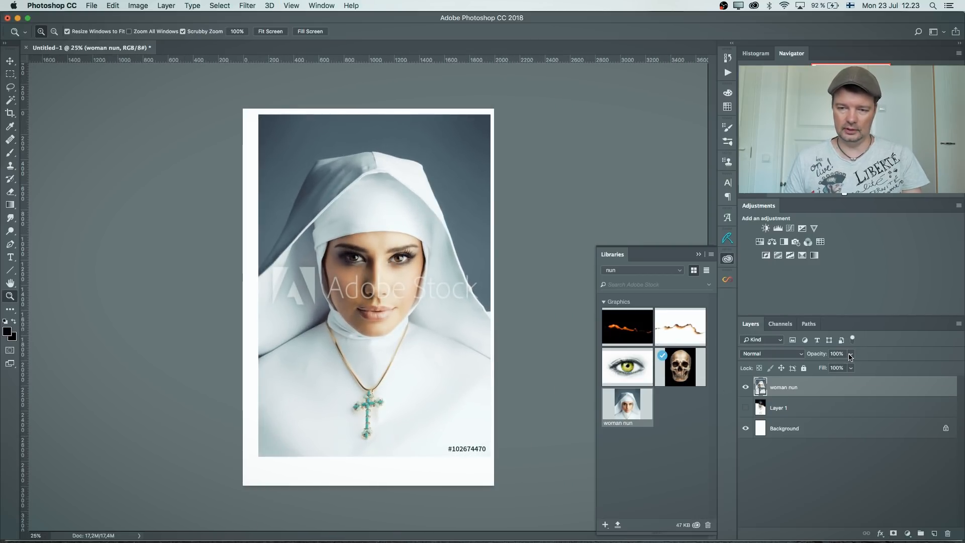
Align the woman nun's face with the face on the shown Layer 1 poster, with the photo's opacity at 60%.
left_click(745, 408)
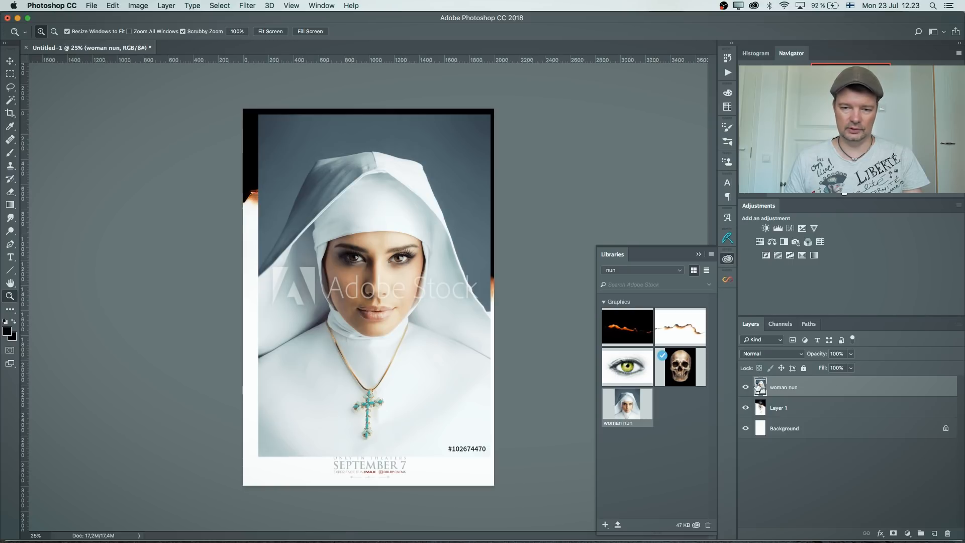
left_click(745, 387)
left_click(745, 387)
left_click(850, 354)
left_click_drag(853, 366, 832, 368)
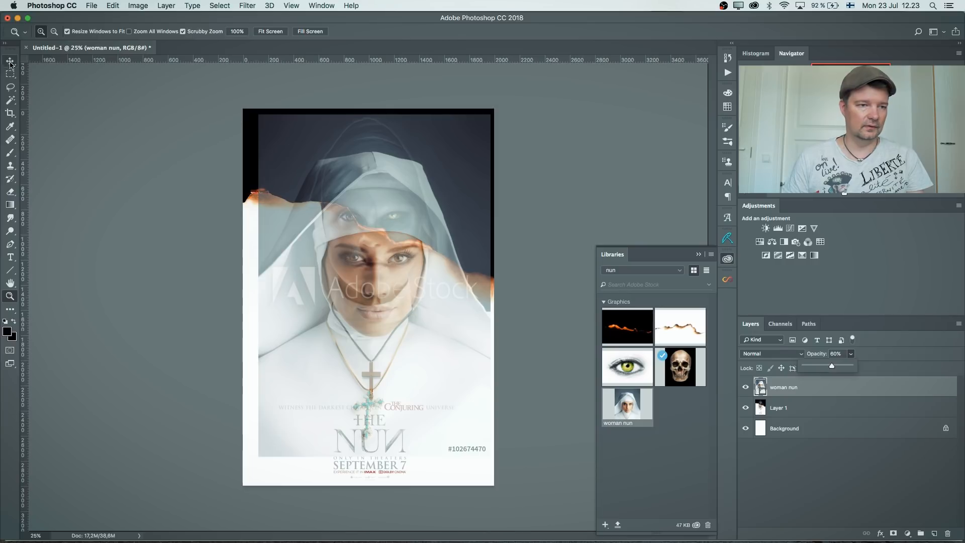
key("v")
left_click_drag(436, 337, 433, 292)
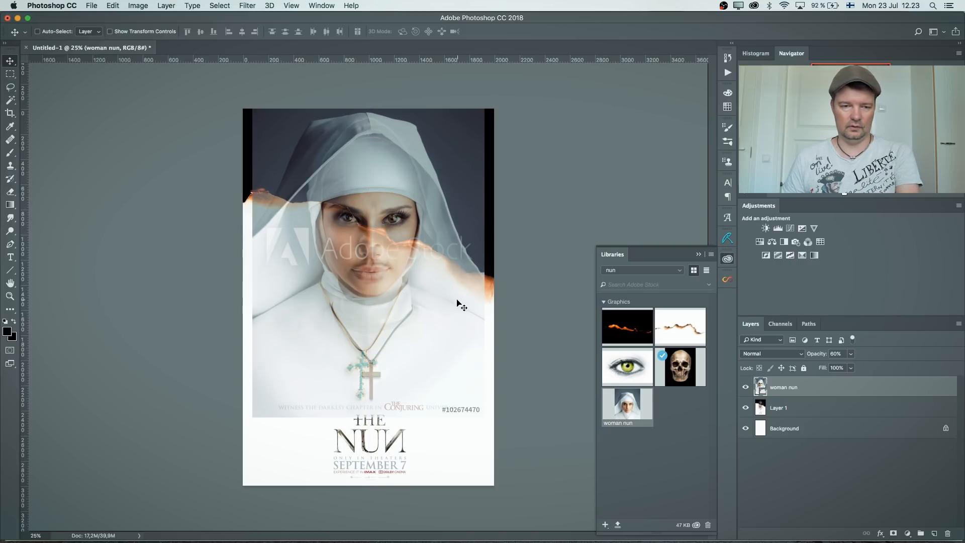
Hide Layer 1 and restore the woman nun layer's opacity to 100%.
left_click(745, 388)
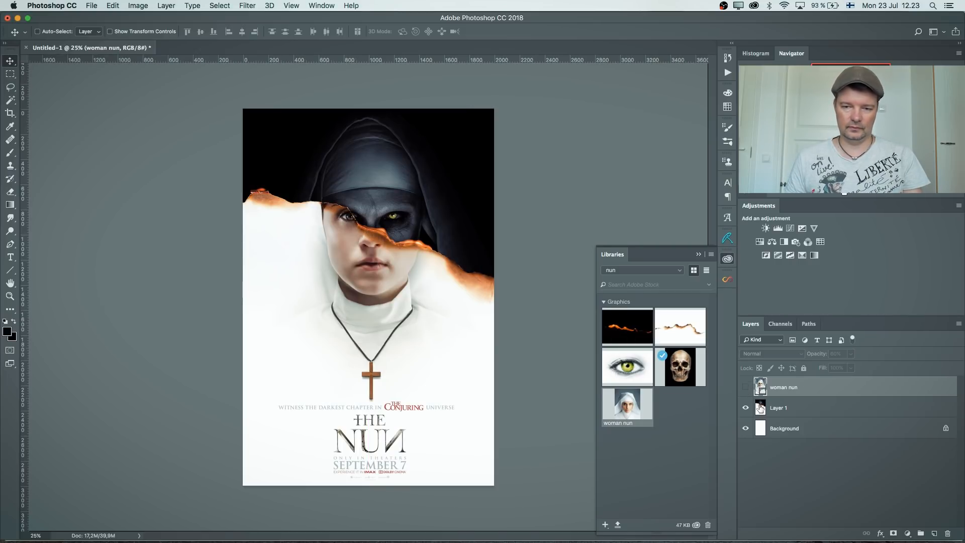
left_click(746, 407)
left_click(745, 387)
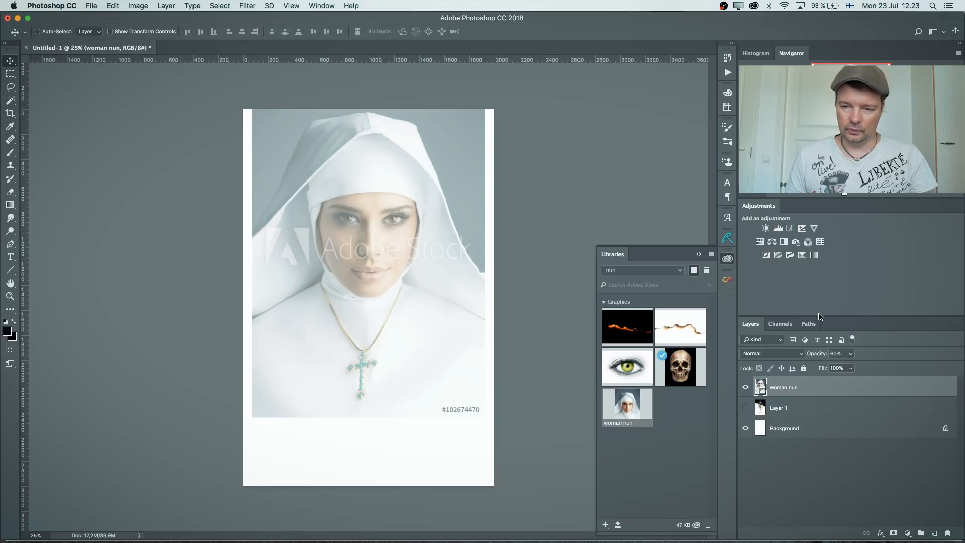
left_click(852, 354)
left_click_drag(859, 367, 871, 366)
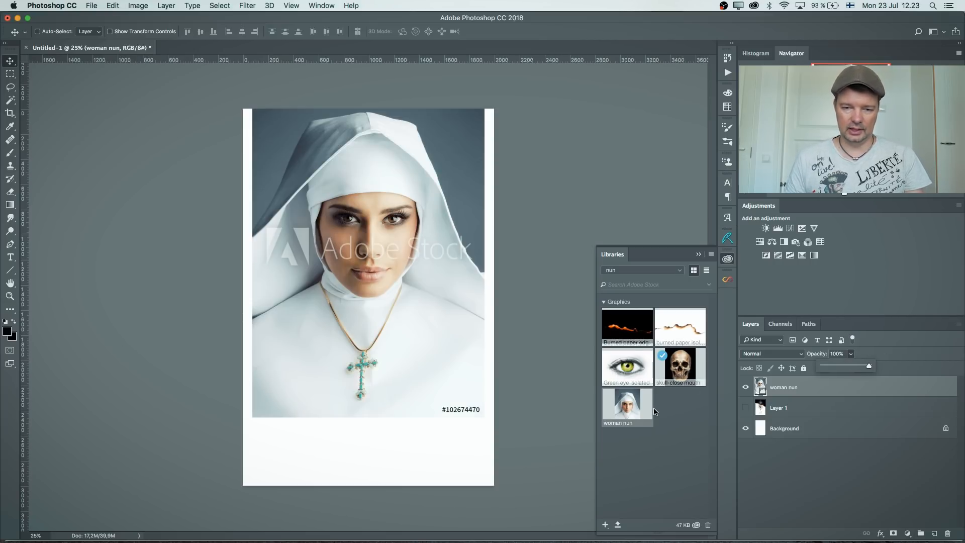
License the "woman nun" stock image from the library to replace the watermarked preview.
right_click(634, 410)
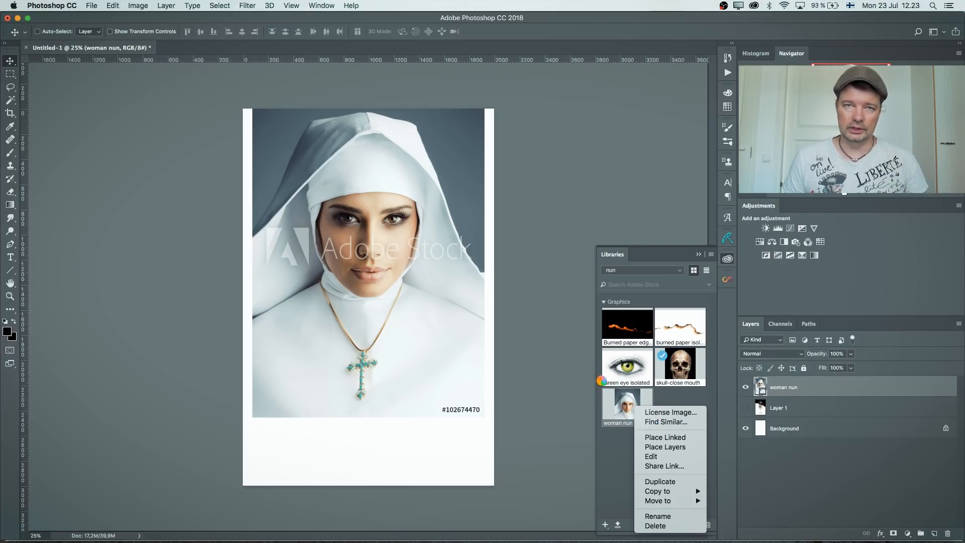
left_click(669, 413)
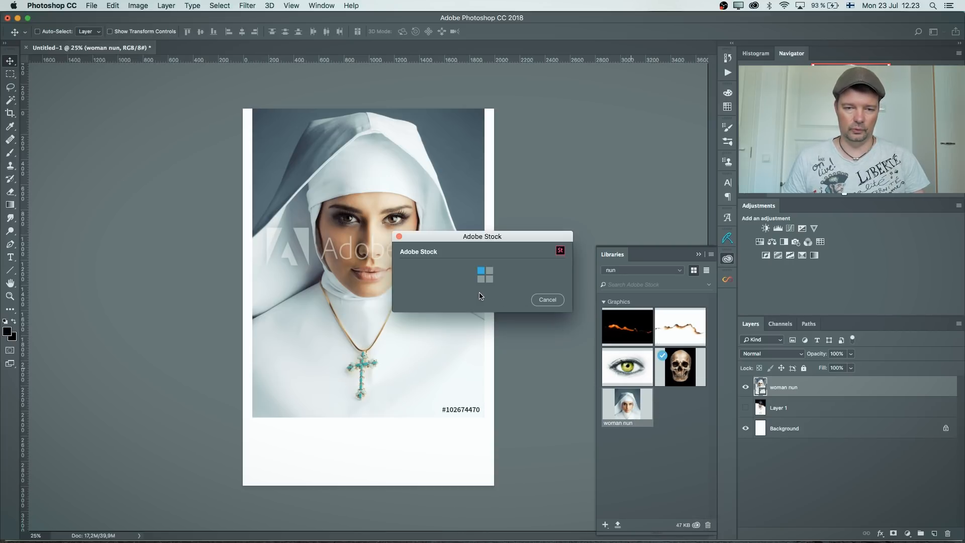
left_click(549, 318)
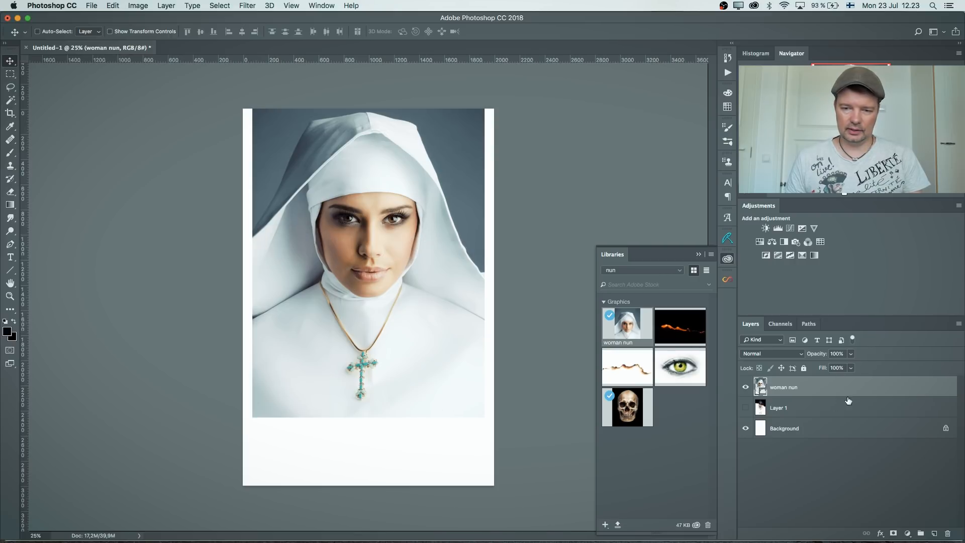
Move Layer 1 above the woman nun layer and briefly show it as a reference, leaving it hidden.
left_click_drag(791, 411, 791, 380)
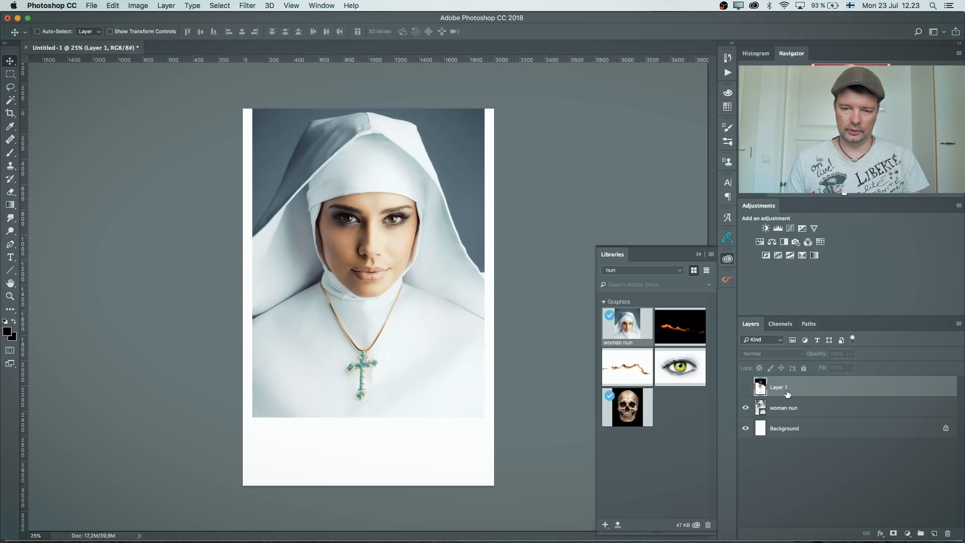
left_click(745, 388)
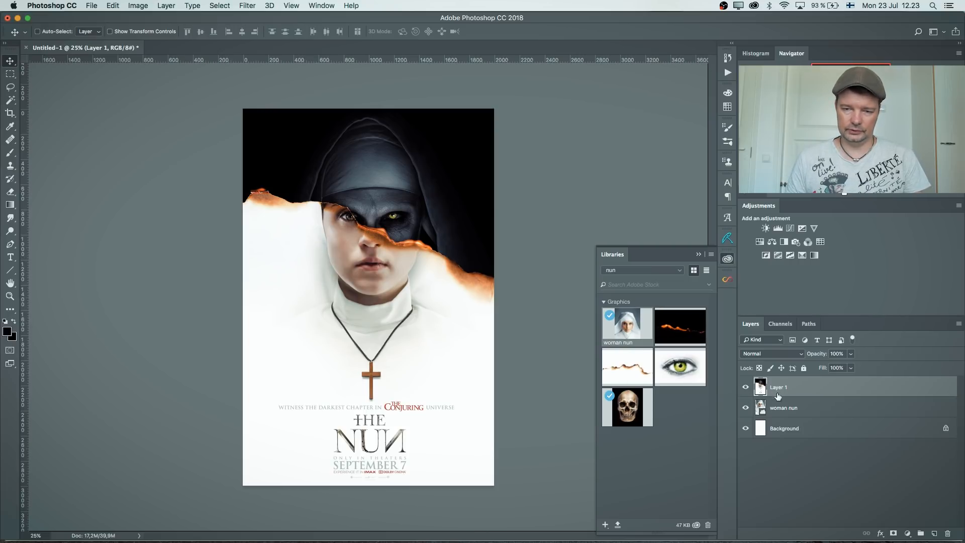
left_click(745, 388)
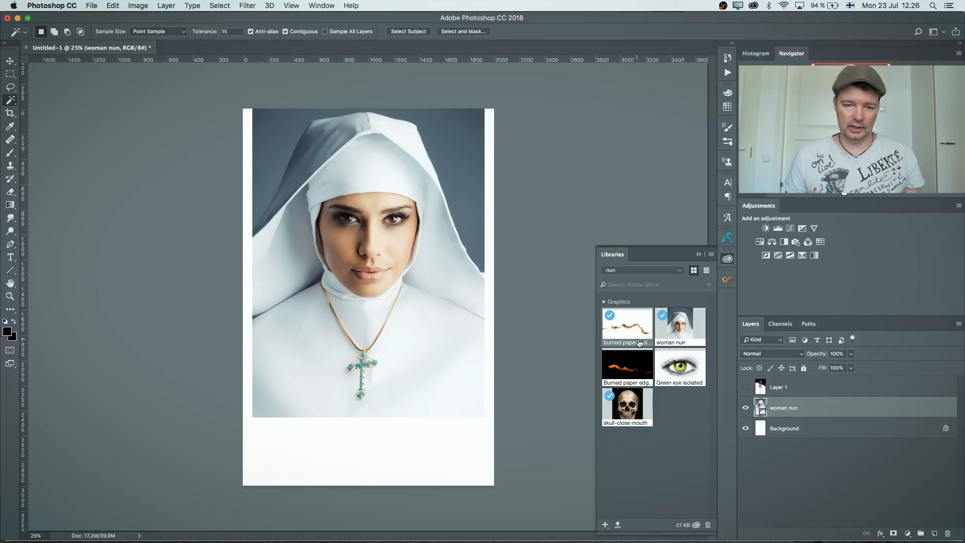
Place the "burned paper isolated on white" graphic above the nun photo and set its blend mode to Multiply.
left_click_drag(634, 327, 421, 310)
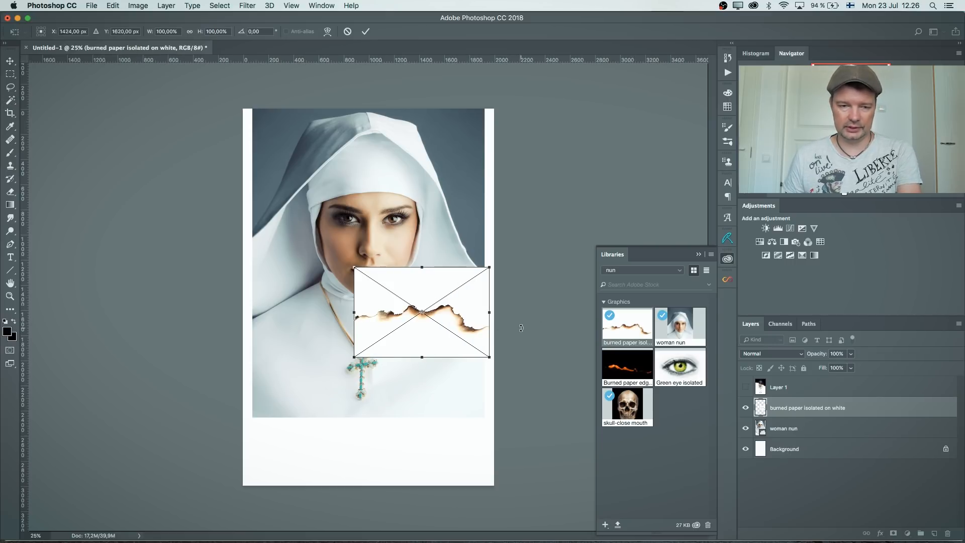
key("Return")
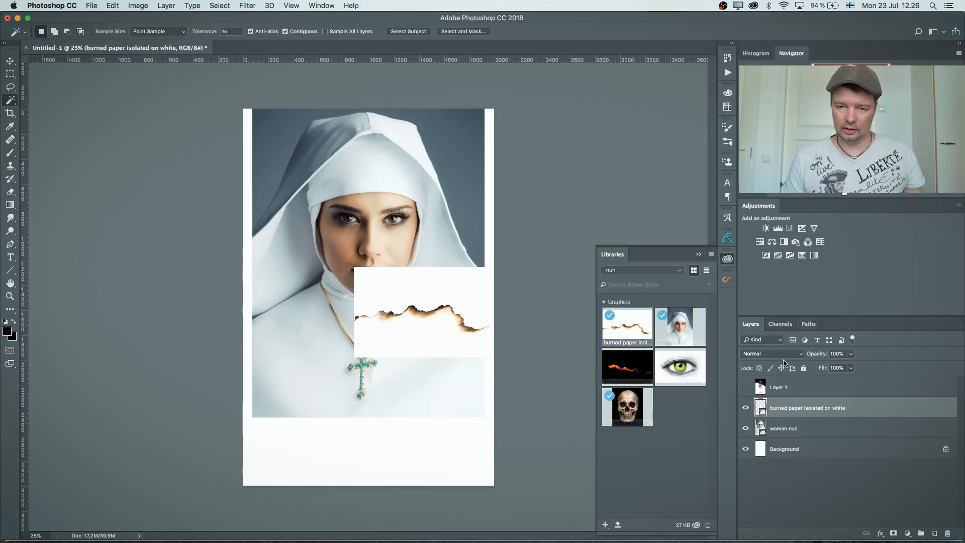
left_click(782, 354)
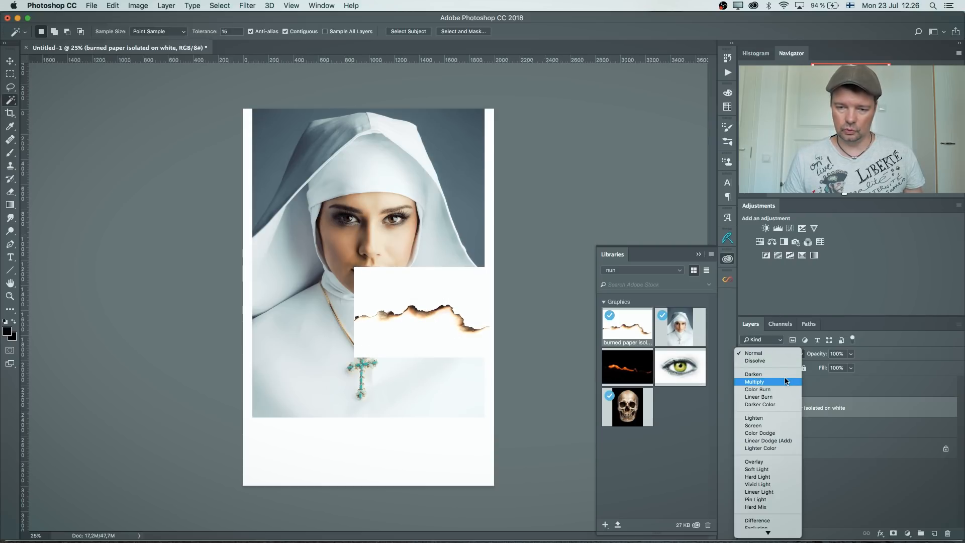
left_click(786, 382)
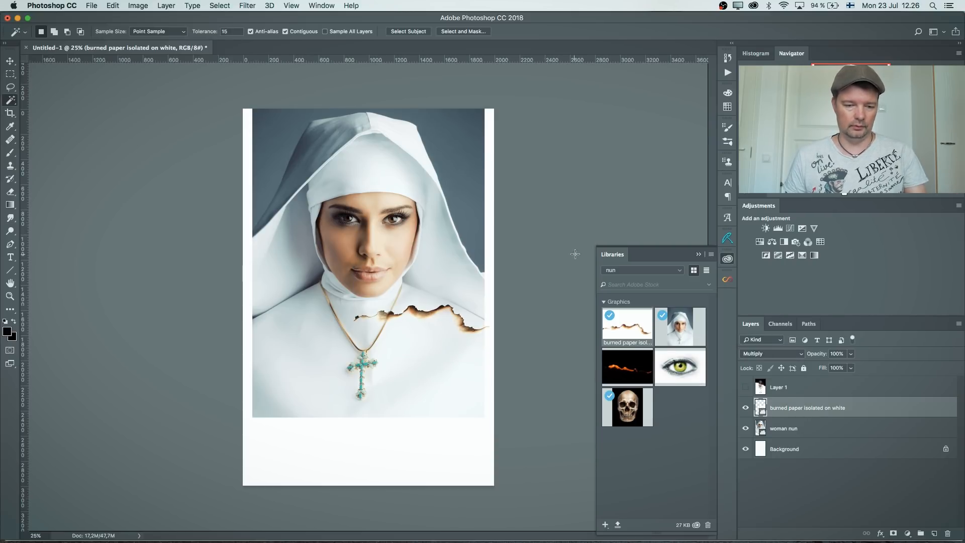
Scale the burned paper edge to about 176% and flip it horizontally across the nun's eyes.
key("super+t")
left_click_drag(352, 269, 250, 199)
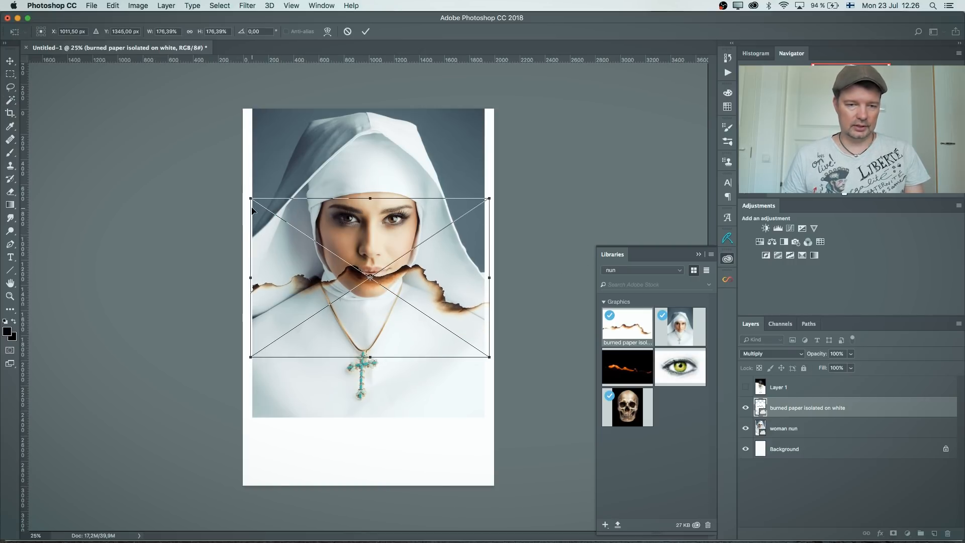
mouse_move(410, 317)
left_mouse_down()
mouse_move(356, 282)
mouse_move(376, 264)
mouse_move(424, 316)
mouse_move(414, 321)
left_mouse_up()
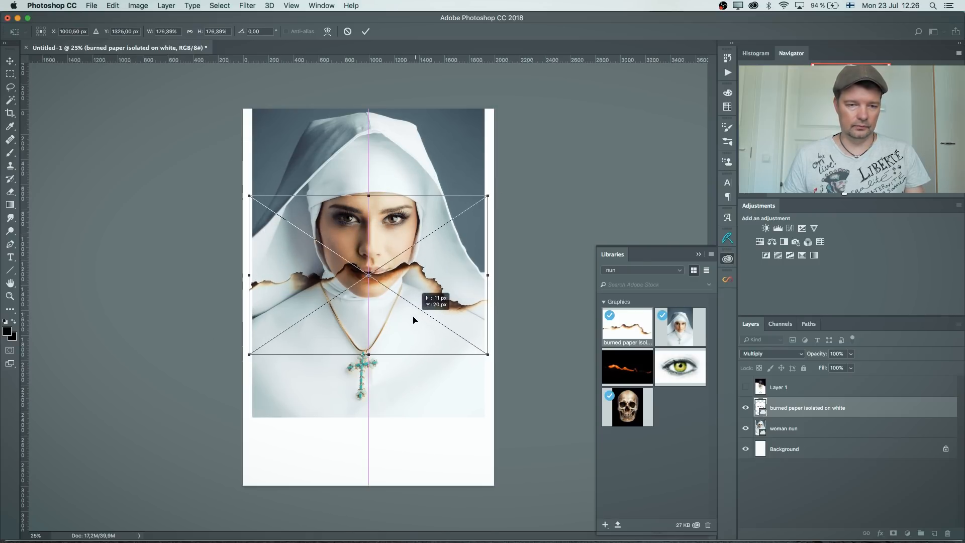
right_click(435, 351)
left_click(507, 468)
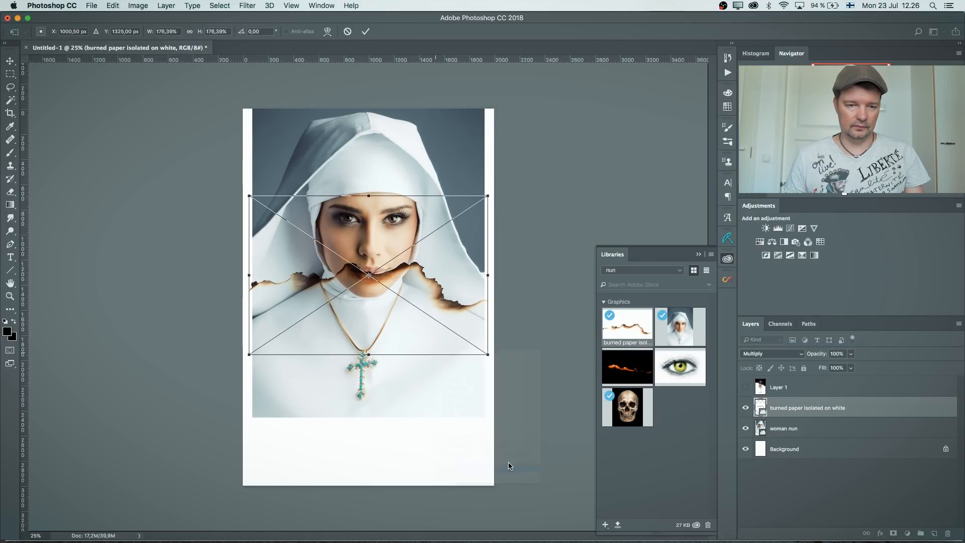
left_click_drag(362, 306, 358, 253)
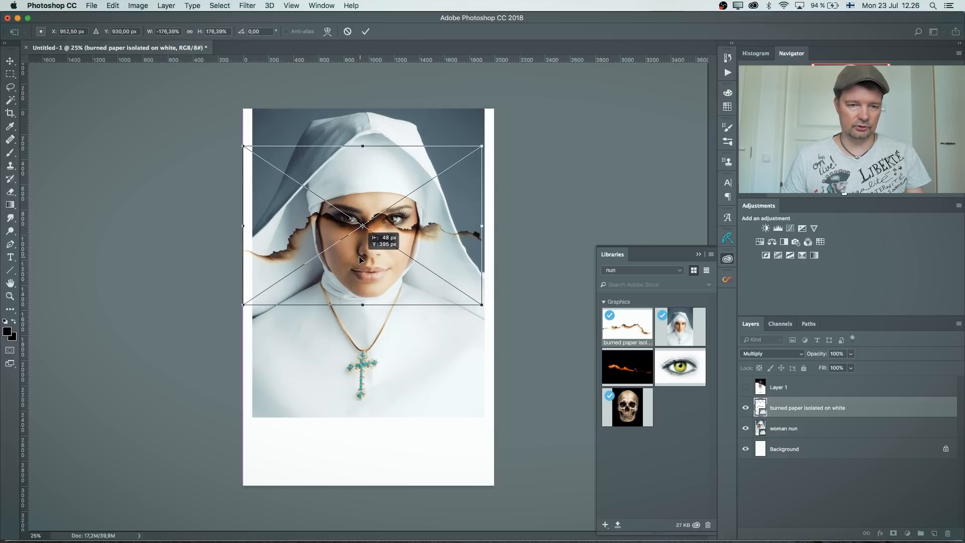
Rotate the burned edge about 12.6° and stretch its width to about 238% so it runs diagonally across the nun's face.
left_click_drag(509, 136, 497, 170)
left_click_drag(359, 286, 342, 276)
left_click_drag(463, 237, 514, 244)
left_click_drag(405, 273, 375, 276)
left_click_drag(480, 251, 512, 250)
left_click_drag(387, 254, 359, 242)
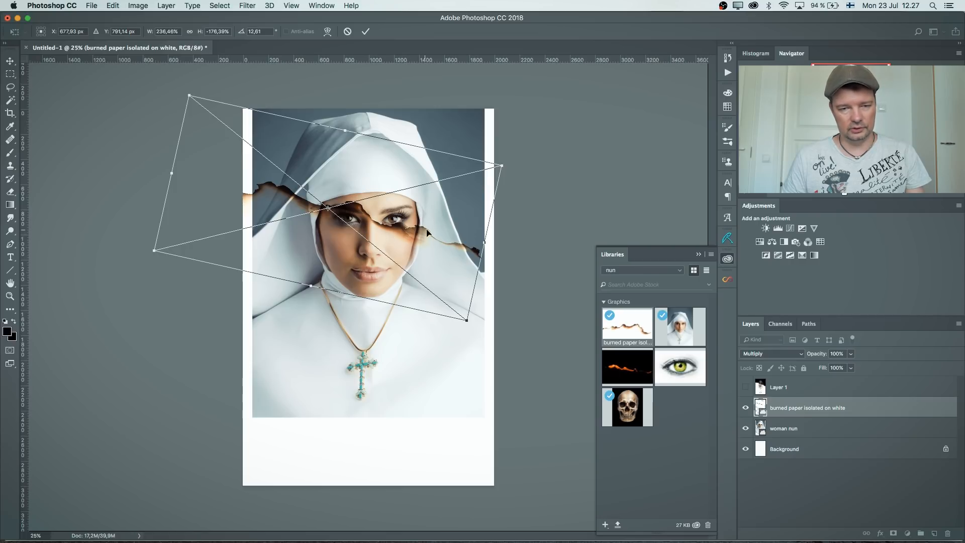
left_click_drag(404, 245, 400, 248)
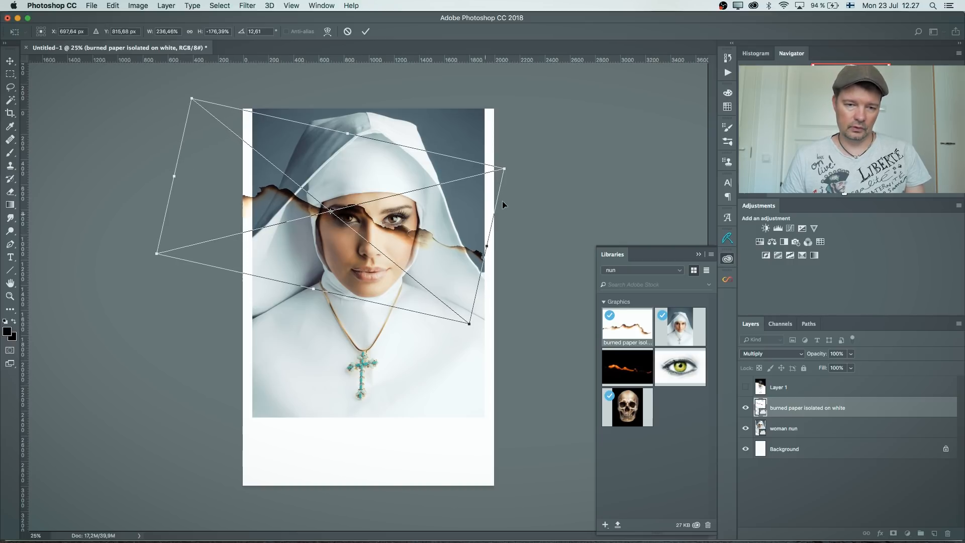
left_click_drag(505, 169, 505, 174)
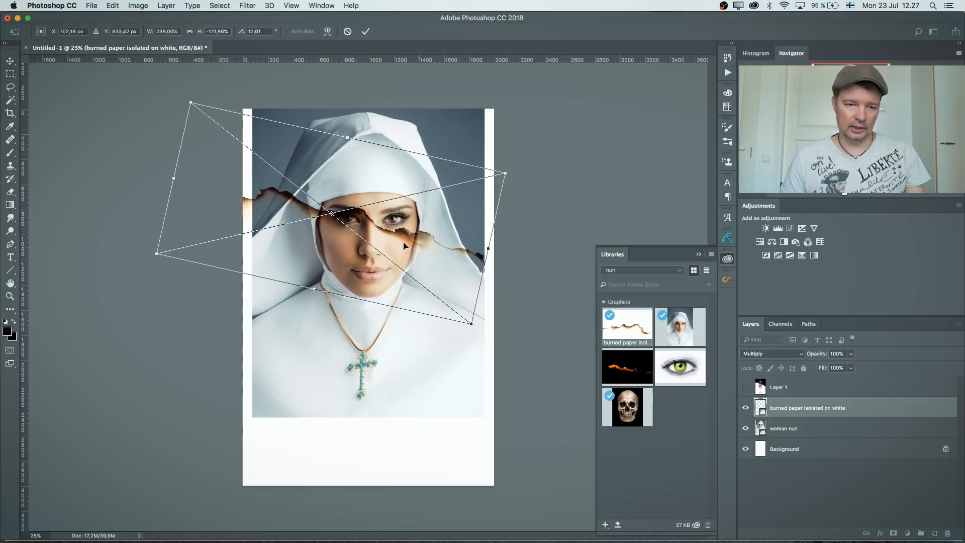
Warp the burned paper edge to raise its left part, pull its left side inward and extend its lower-right corner outward.
right_click(393, 251)
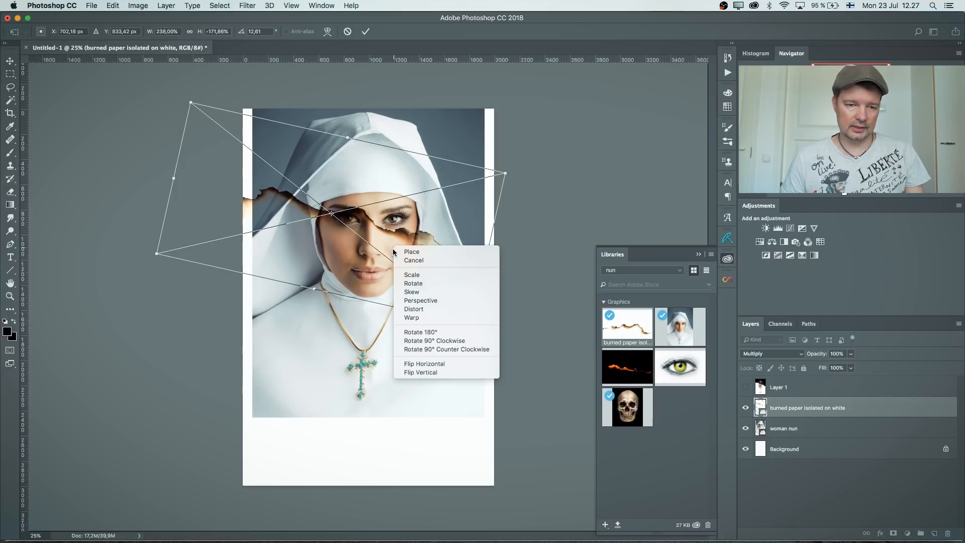
left_click(435, 317)
left_click_drag(265, 227, 269, 213)
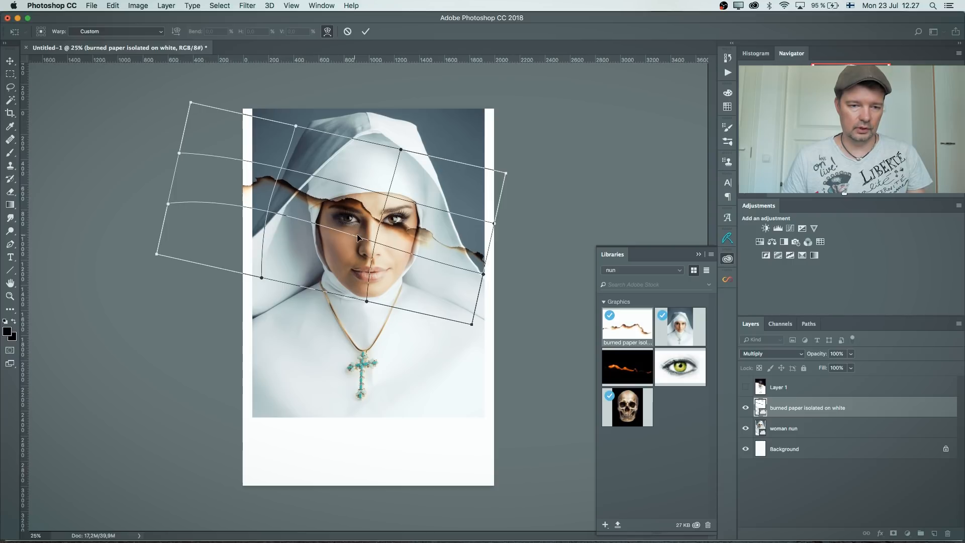
left_click_drag(378, 245, 379, 249)
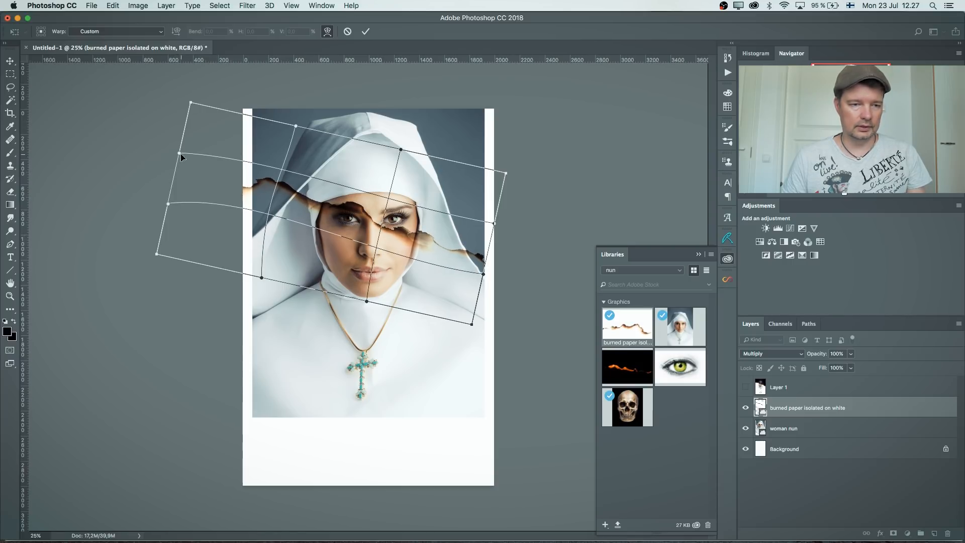
left_click_drag(174, 174, 232, 178)
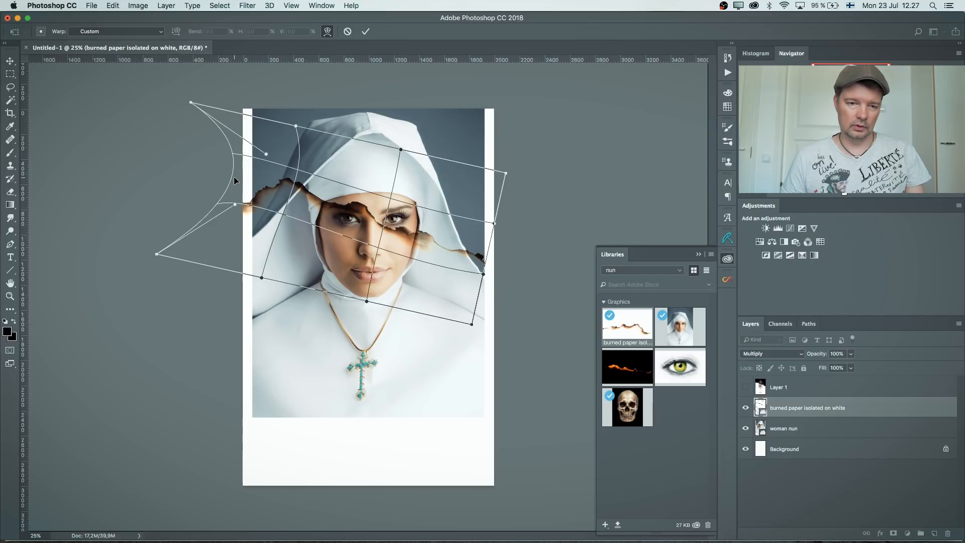
left_click_drag(484, 275, 480, 288)
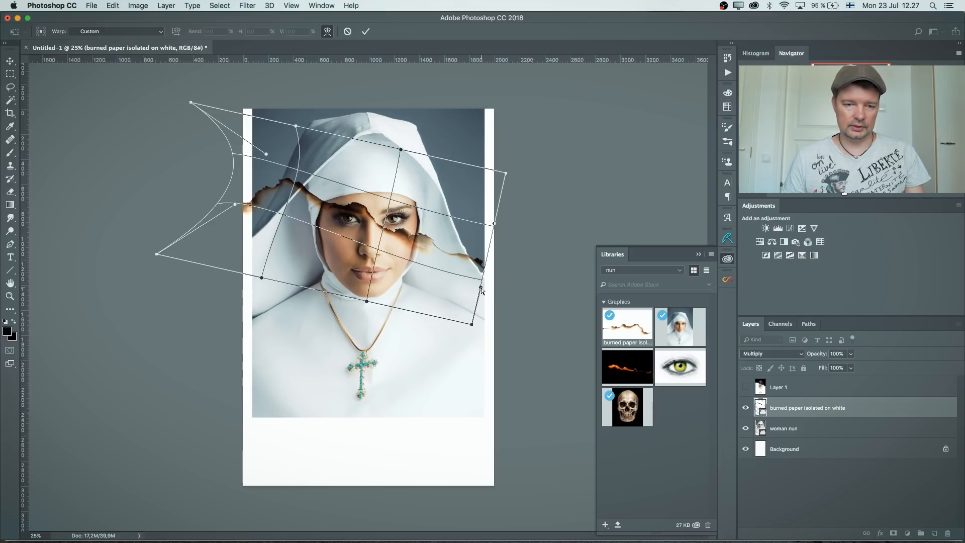
left_click_drag(472, 324, 483, 329)
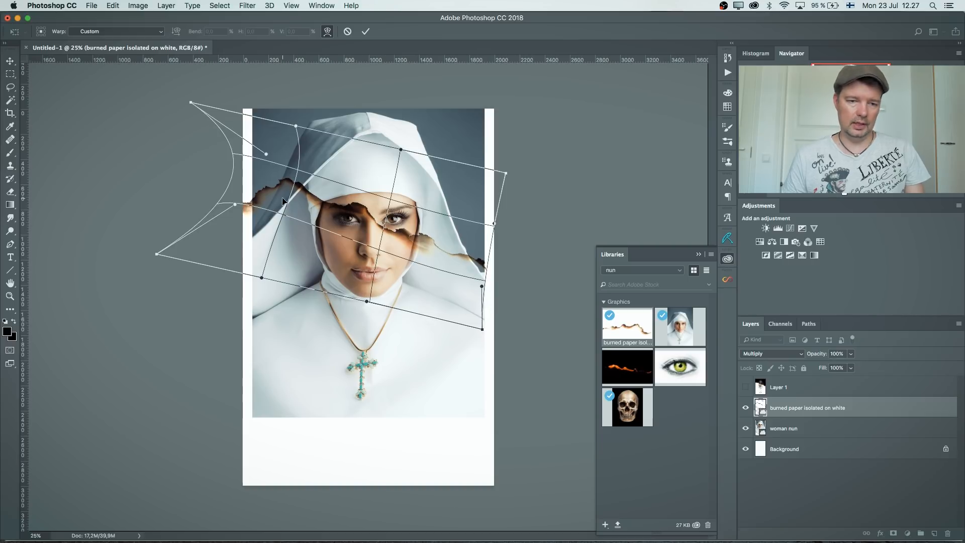
key("Return")
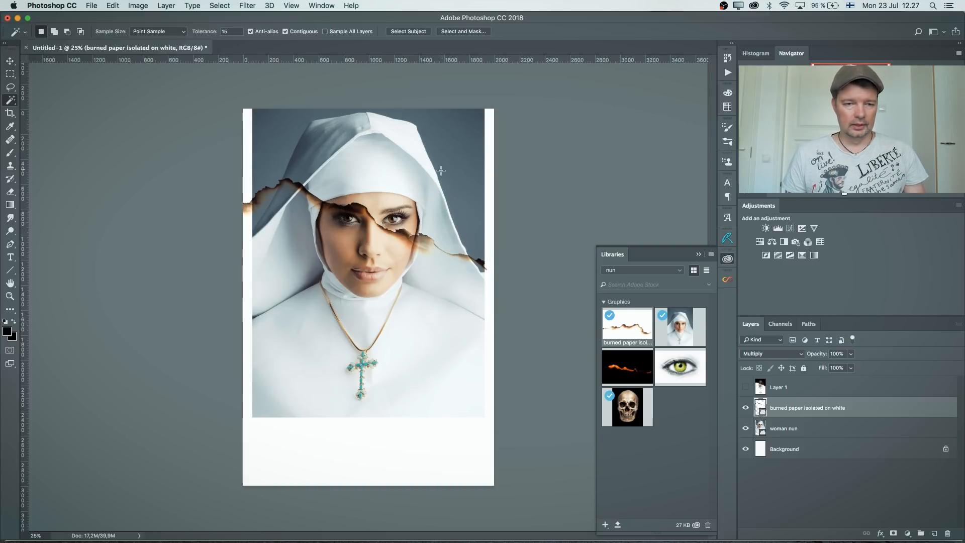
Duplicate the woman nun layer and briefly show Layer 1 as a reference, leaving it hidden.
left_click(834, 430)
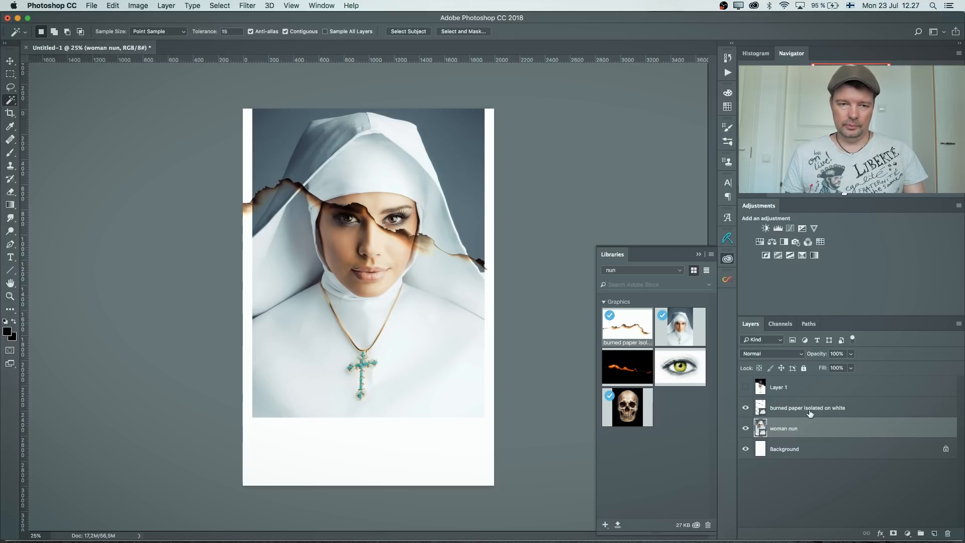
key("super+j")
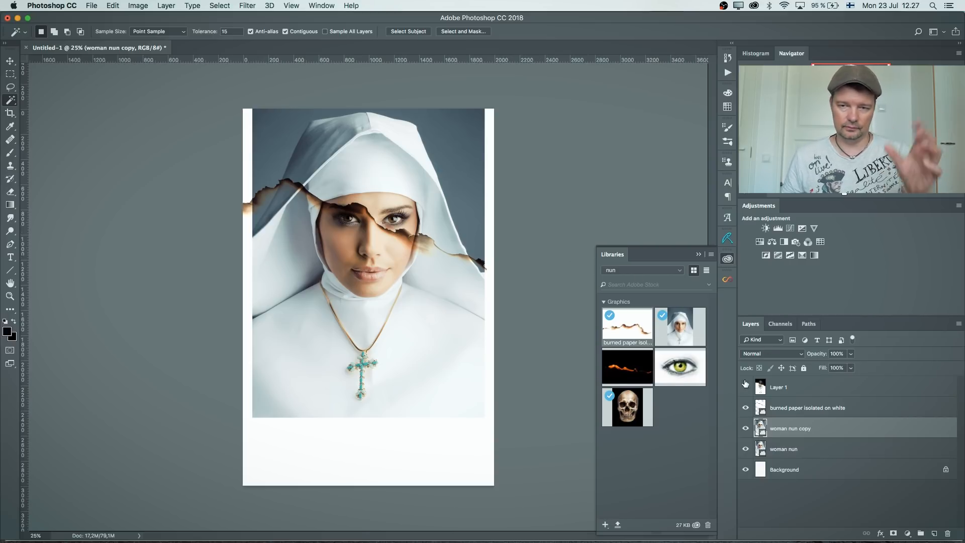
left_click(746, 387)
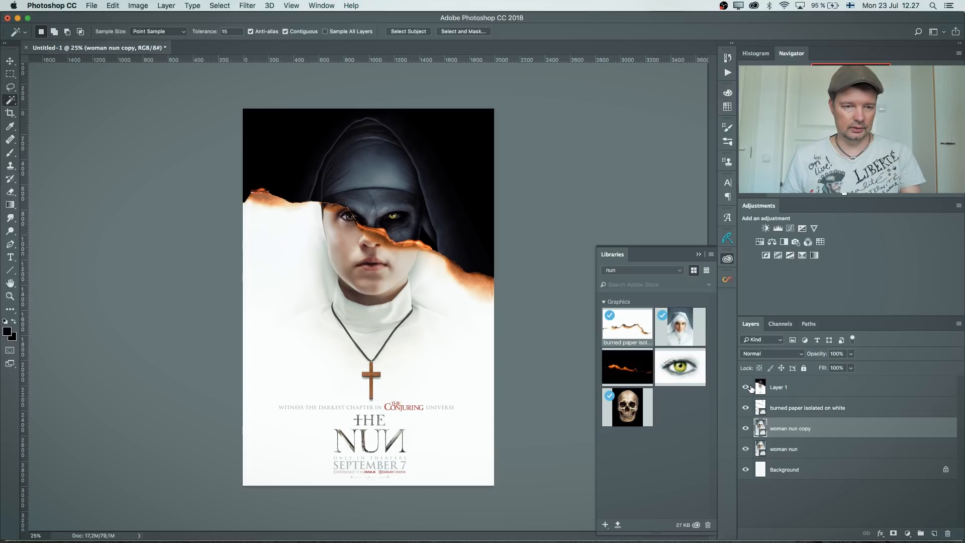
left_click(746, 387)
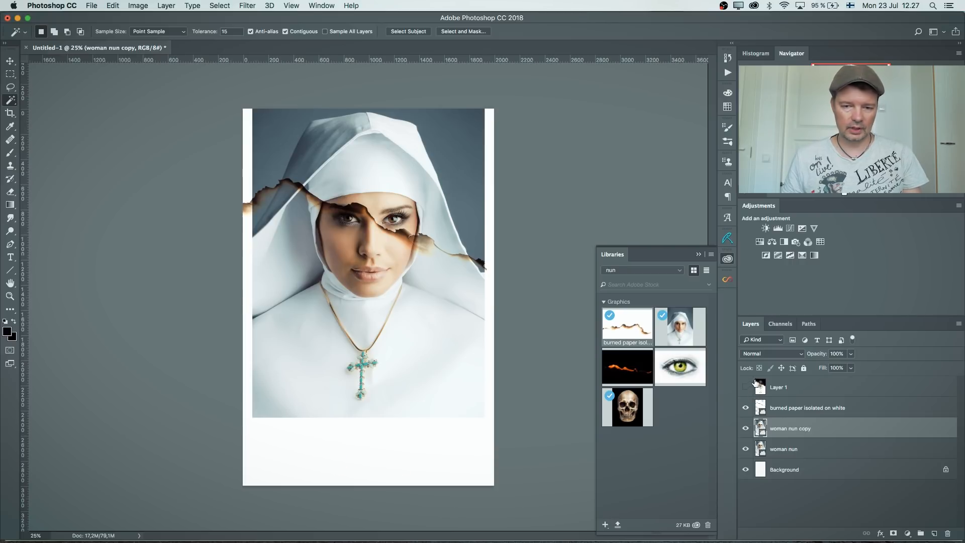
Select everything above the burned edge up to the canvas top, mask the woman nun copy with it, and check the mask.
left_click(802, 409)
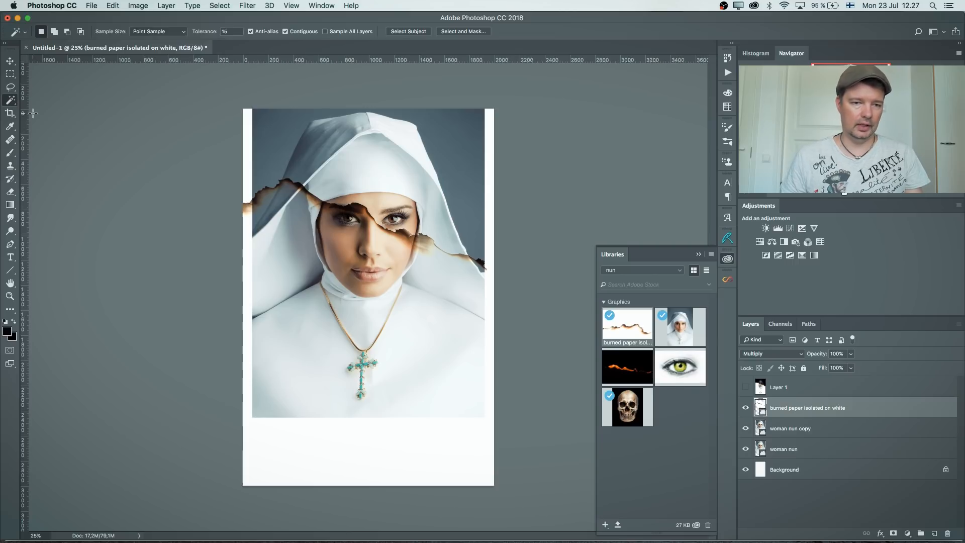
left_click(384, 182)
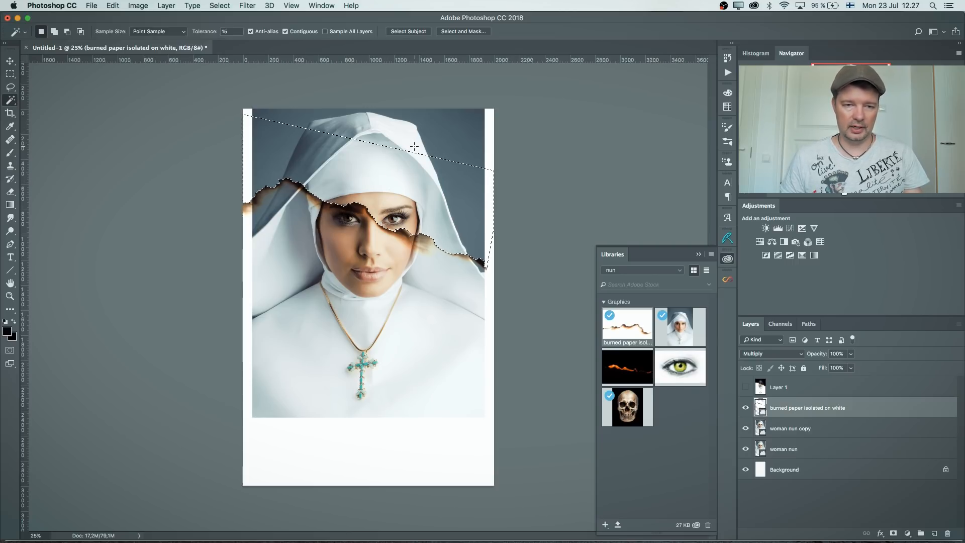
key("m")
left_click_drag(213, 87, 564, 163)
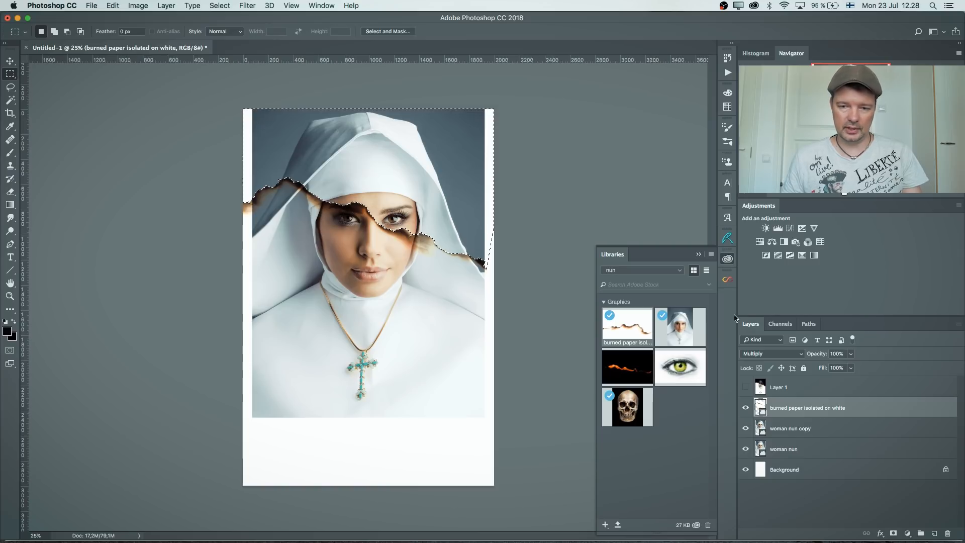
left_click(791, 431)
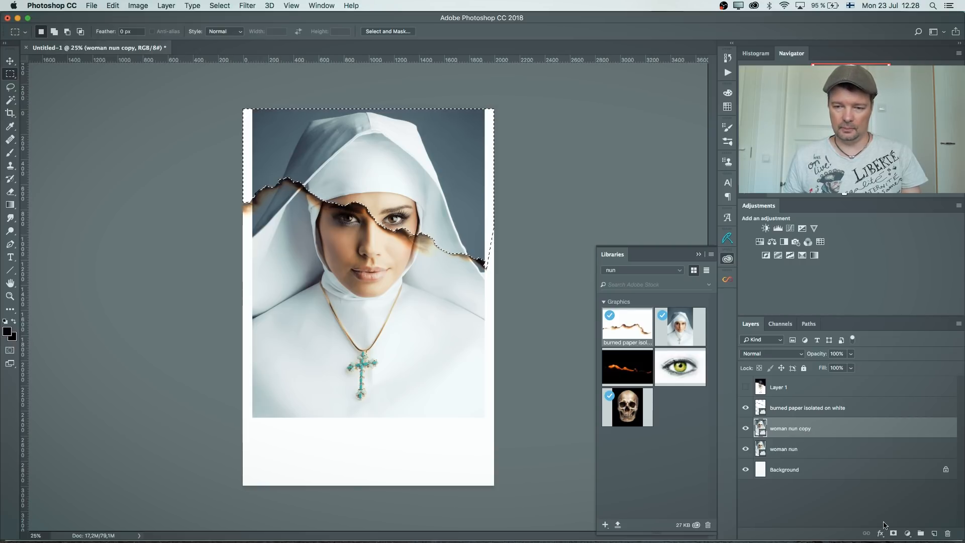
left_click(896, 534)
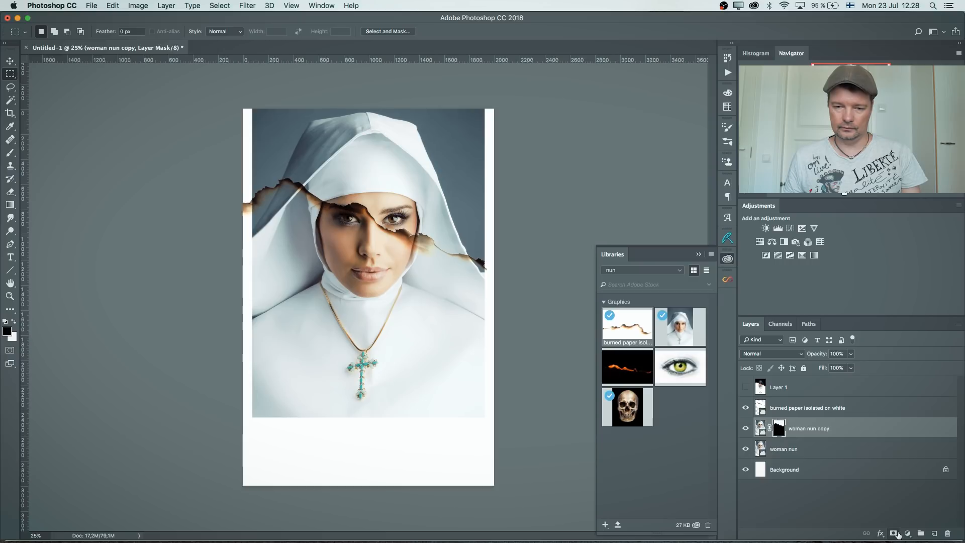
left_click(746, 450)
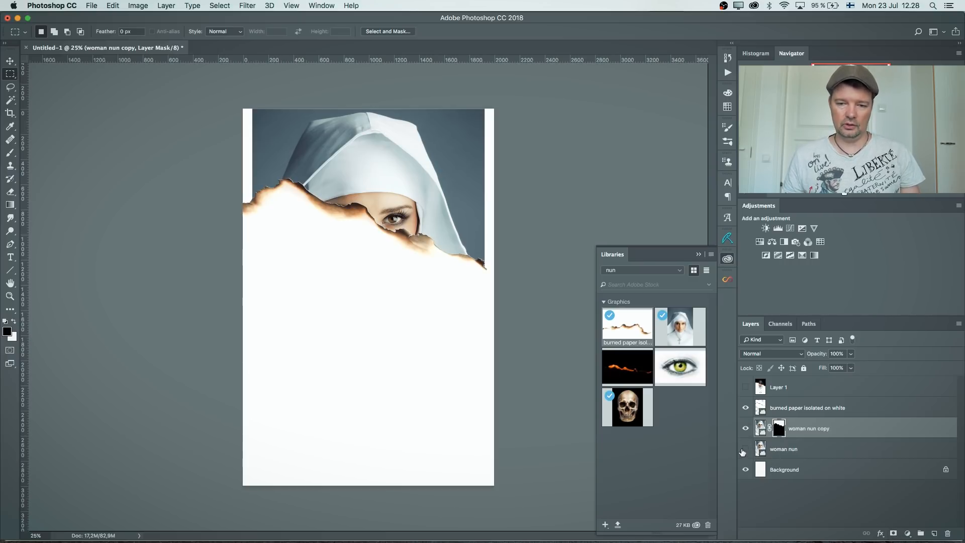
left_click(746, 449)
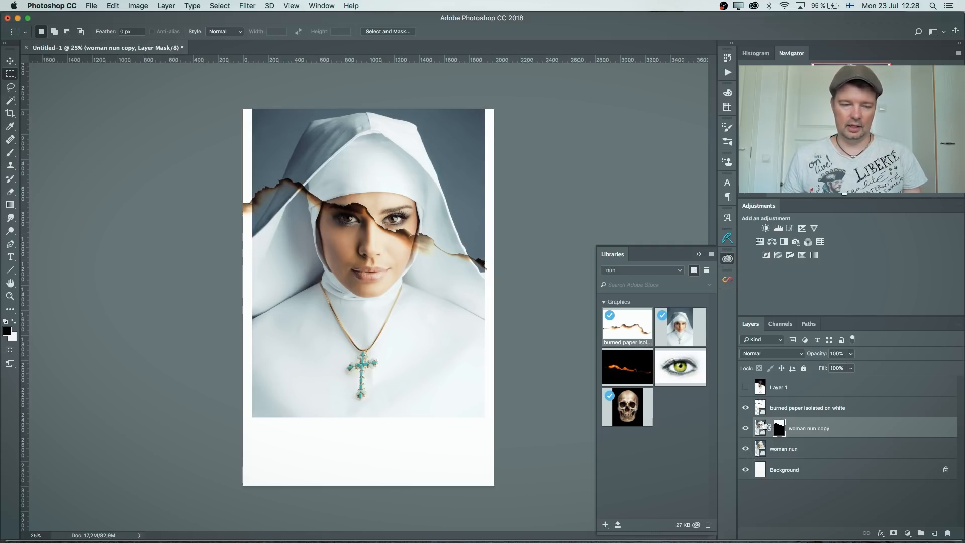
Compare the composite with the Layer 1 reference poster, leaving both Layer 1 and the masked woman nun copy hidden.
key("z")
left_click_drag(362, 221, 405, 192)
key("super+r")
key("super+0")
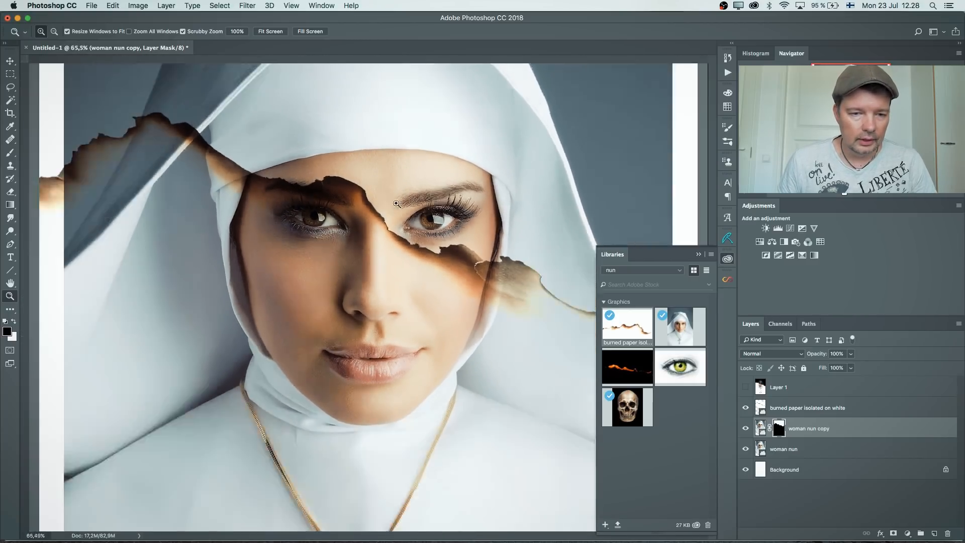
key("super+r")
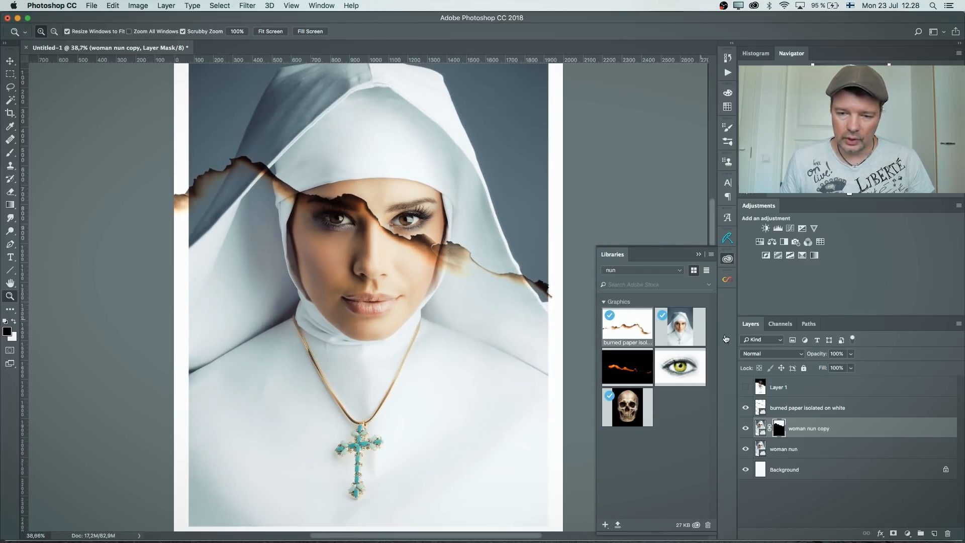
left_click(745, 387)
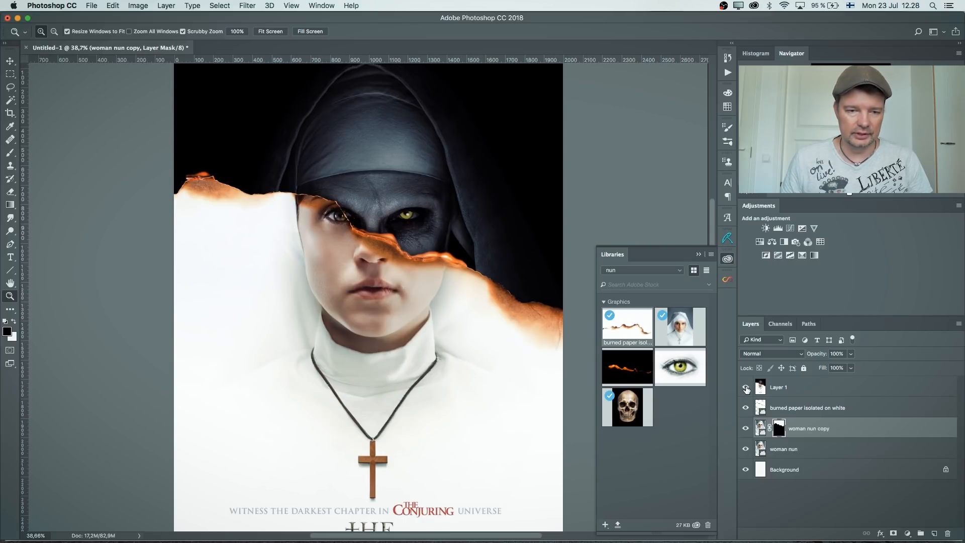
left_click(746, 387)
left_click(746, 429)
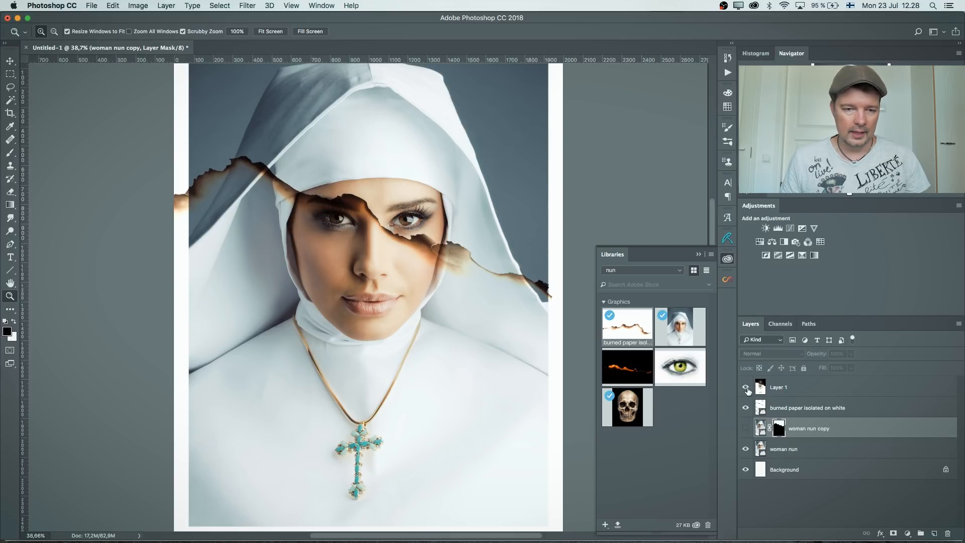
left_click(746, 388)
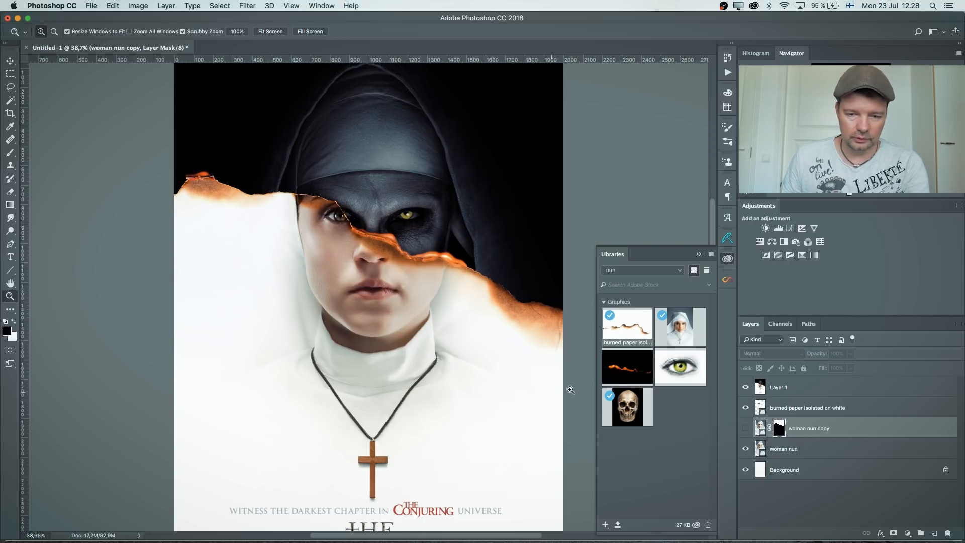
left_click(745, 428)
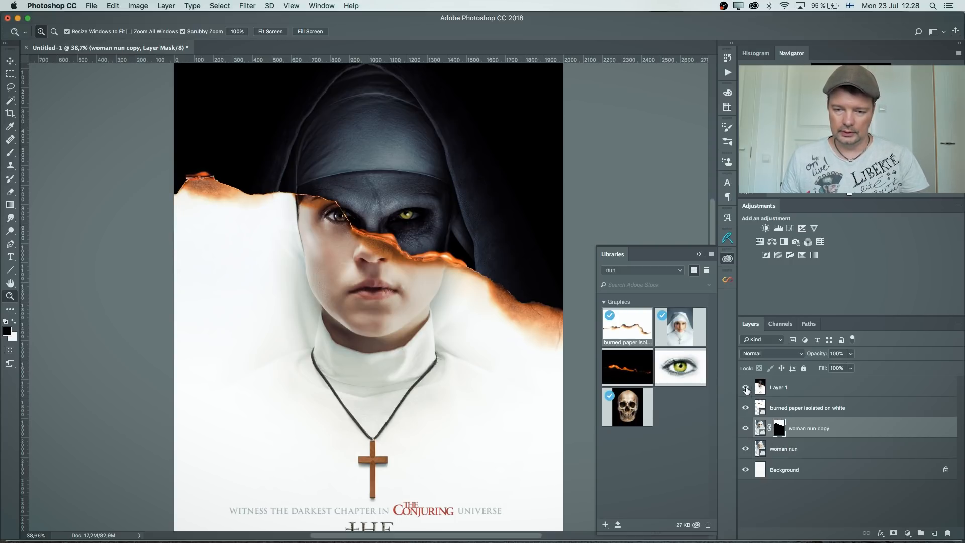
left_click(746, 386)
left_click(745, 428)
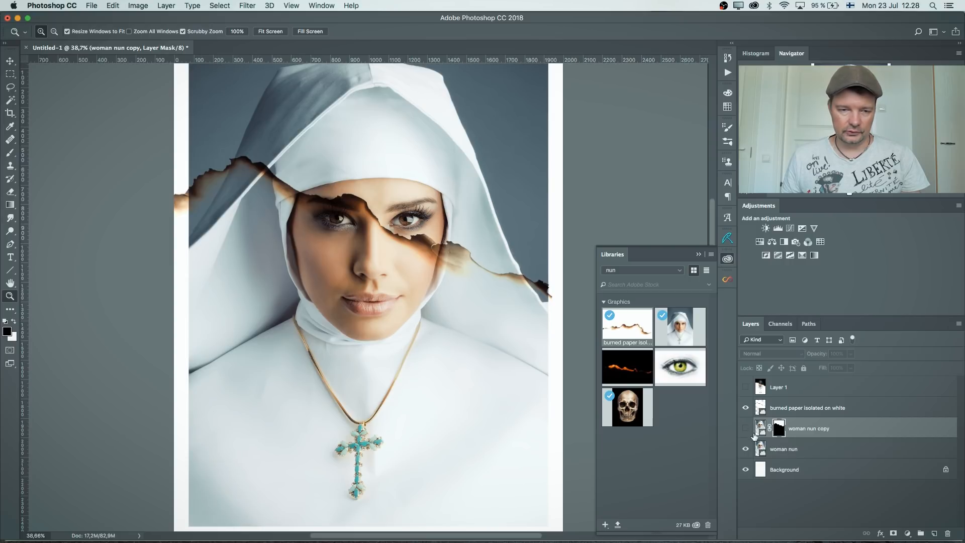
Add an empty layer above the woman nun layer and set up a white brush of 600 px.
left_click(781, 453)
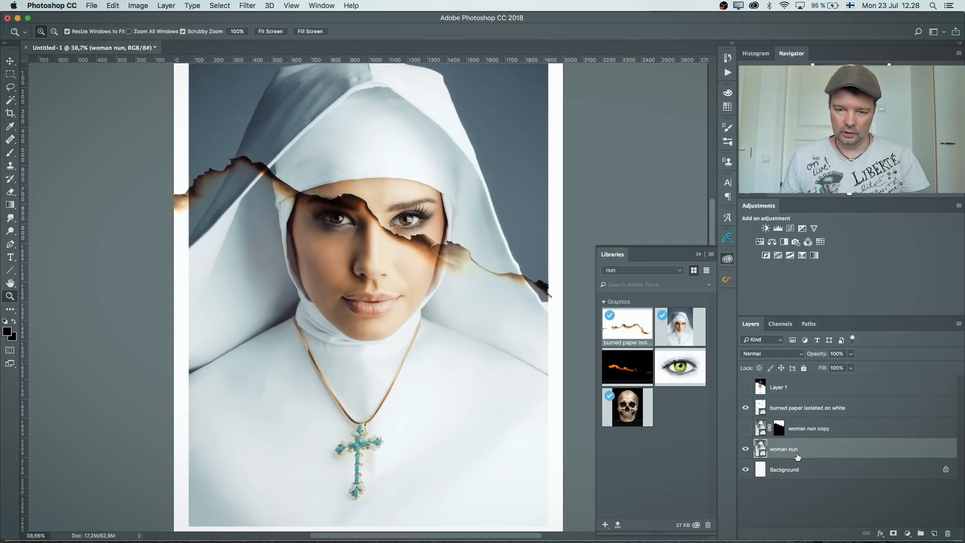
left_click(935, 534)
key("b")
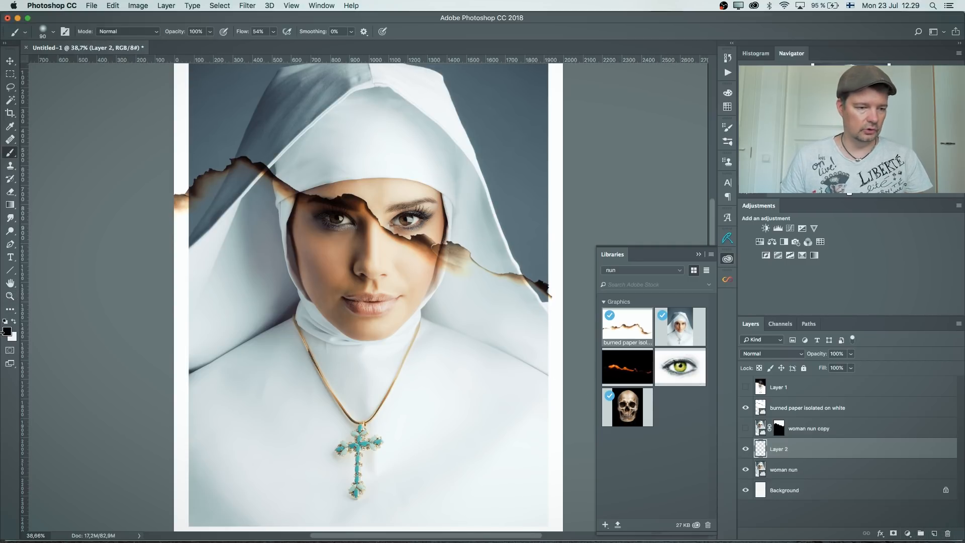
key("x")
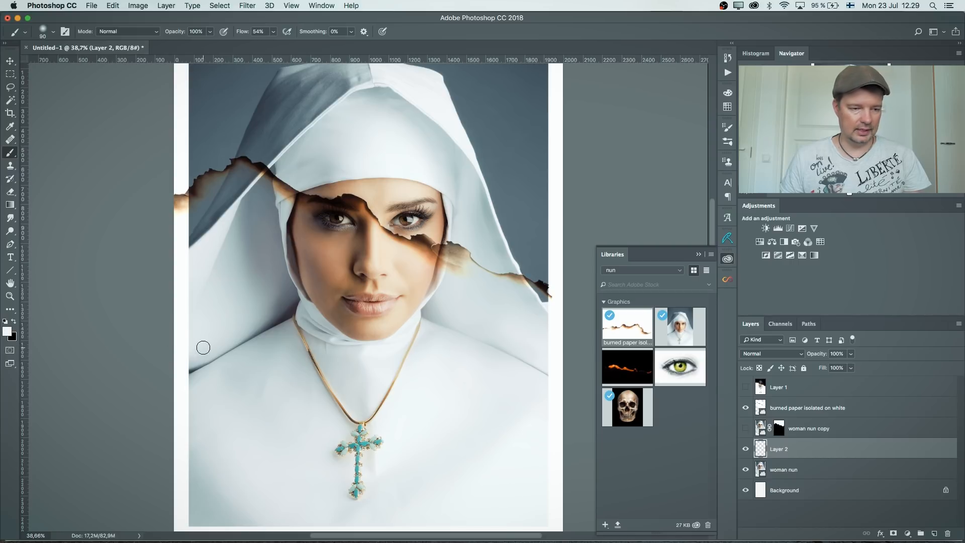
key("bracketright")
key("bracketright")
key("bracketright")
key("bracketright")
key("bracketright")
key("bracketright")
key("bracketright")
key("bracketright")
key("bracketright")
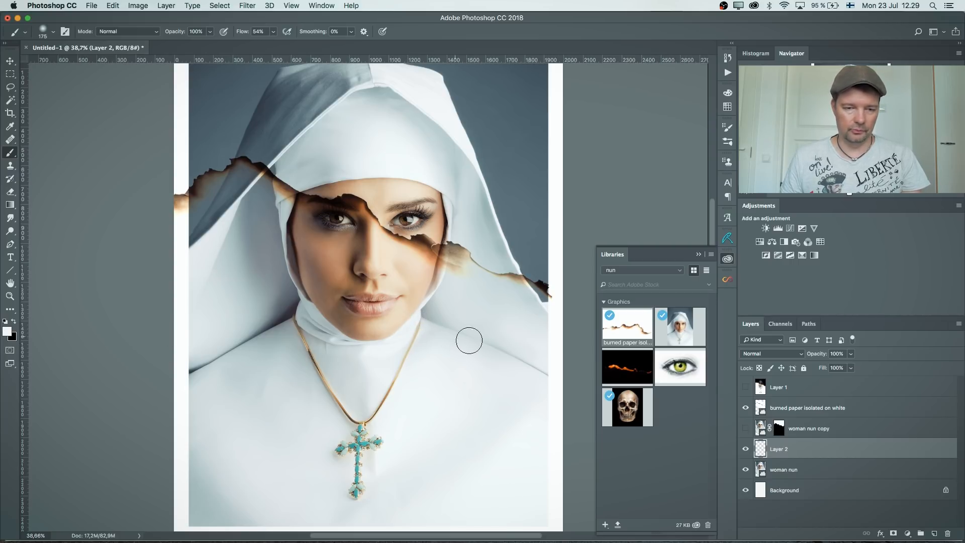
key("bracketright")
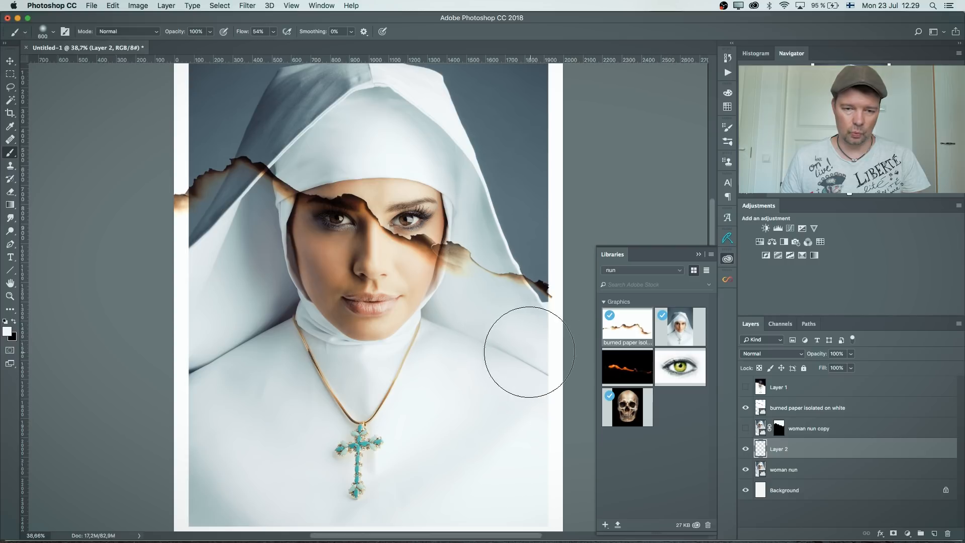
Set the brush flow to 29% and paint white over the veil and shoulder below the burned edge on the picture's right side.
left_click(273, 31)
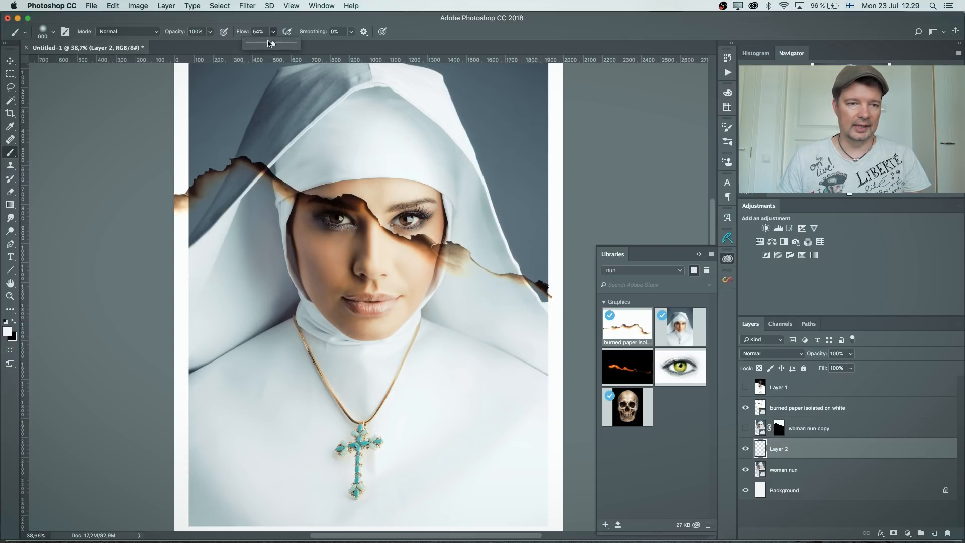
mouse_move(517, 301)
left_mouse_down()
mouse_move(535, 368)
mouse_move(525, 350)
mouse_move(523, 363)
mouse_move(588, 376)
mouse_move(515, 327)
mouse_move(500, 347)
mouse_move(500, 312)
mouse_move(471, 374)
mouse_move(484, 367)
mouse_move(500, 387)
mouse_move(499, 464)
mouse_move(462, 504)
mouse_move(456, 475)
mouse_move(439, 524)
mouse_move(517, 350)
mouse_move(538, 362)
mouse_move(526, 331)
mouse_move(524, 356)
mouse_move(499, 317)
mouse_move(497, 345)
mouse_move(510, 337)
mouse_move(499, 318)
left_mouse_up()
key("bracketleft")
key("bracketleft")
key("bracketleft")
key("bracketleft")
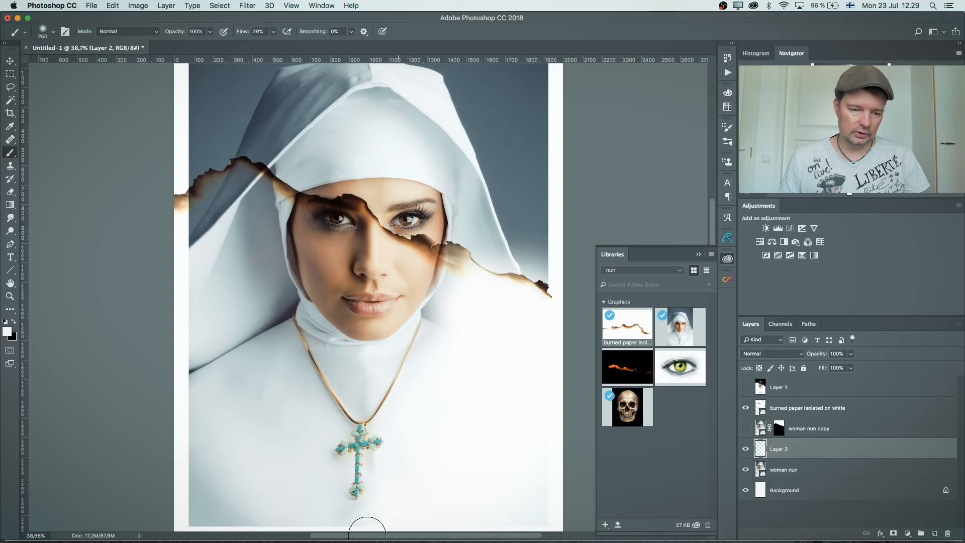
Paint white over the veil and grey background just below the burned edge on the picture's left side, adjusting brush size.
mouse_move(169, 483)
left_mouse_down()
mouse_move(186, 450)
mouse_move(204, 483)
mouse_move(184, 344)
mouse_move(171, 355)
mouse_move(235, 228)
left_mouse_up()
mouse_move(241, 187)
left_mouse_down()
mouse_move(244, 274)
mouse_move(248, 221)
mouse_move(257, 292)
mouse_move(247, 213)
mouse_move(262, 301)
mouse_move(229, 329)
mouse_move(201, 334)
mouse_move(216, 265)
mouse_move(207, 179)
mouse_move(220, 160)
left_mouse_up()
key("bracketleft")
key("bracketleft")
key("bracketleft")
key("bracketright")
key("bracketright")
key("bracketright")
key("bracketright")
key("bracketright")
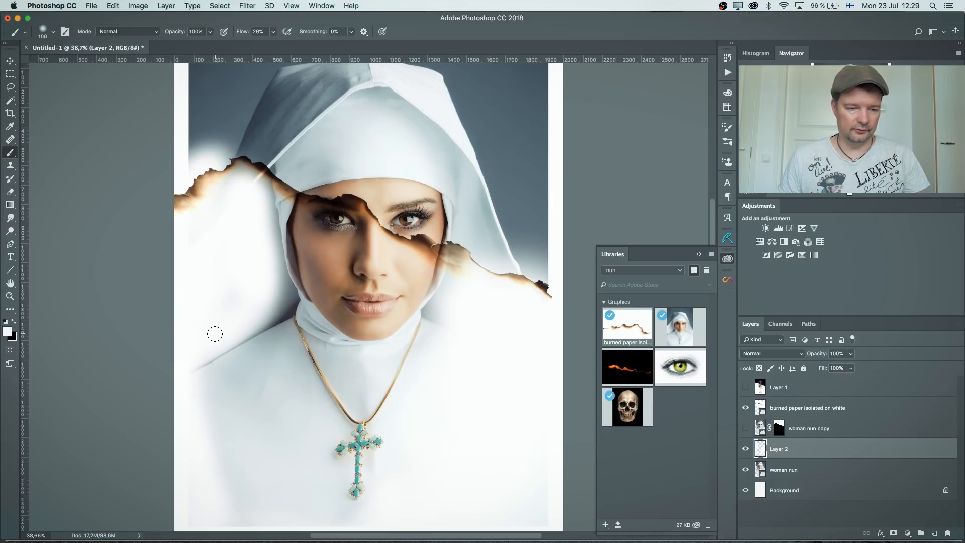
Fade the nun's left-side shoulder and robe into white with large soft brush strokes at 900 px and 700 px.
key("bracketright")
key("bracketright")
key("bracketright")
key("bracketright")
key("bracketright")
mouse_move(212, 350)
left_mouse_down()
mouse_move(188, 420)
mouse_move(201, 426)
mouse_move(221, 489)
mouse_move(239, 511)
left_mouse_up()
key("bracketleft")
key("bracketleft")
key("bracketleft")
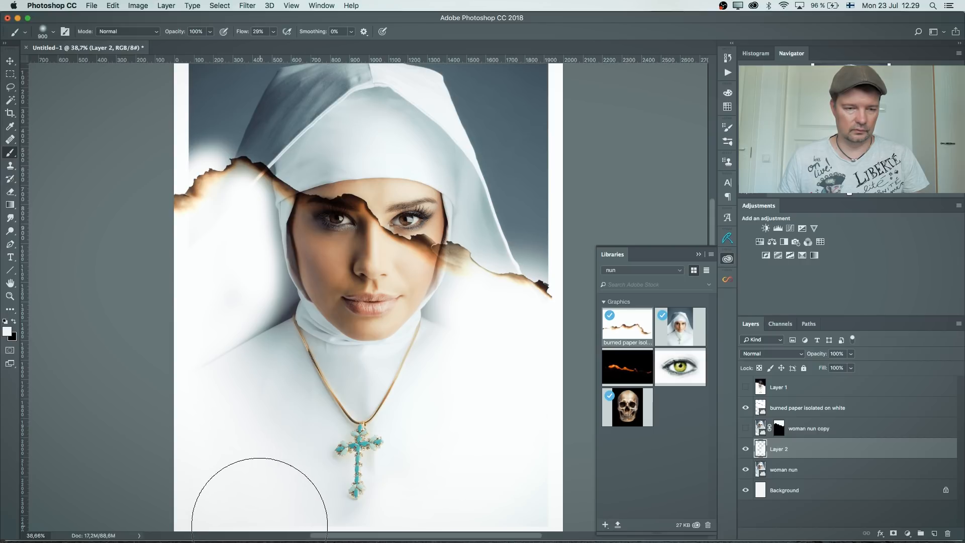
mouse_move(251, 309)
left_mouse_down()
mouse_move(179, 226)
mouse_move(190, 353)
mouse_move(246, 394)
mouse_move(215, 377)
mouse_move(201, 395)
mouse_move(238, 406)
mouse_move(268, 458)
left_mouse_up()
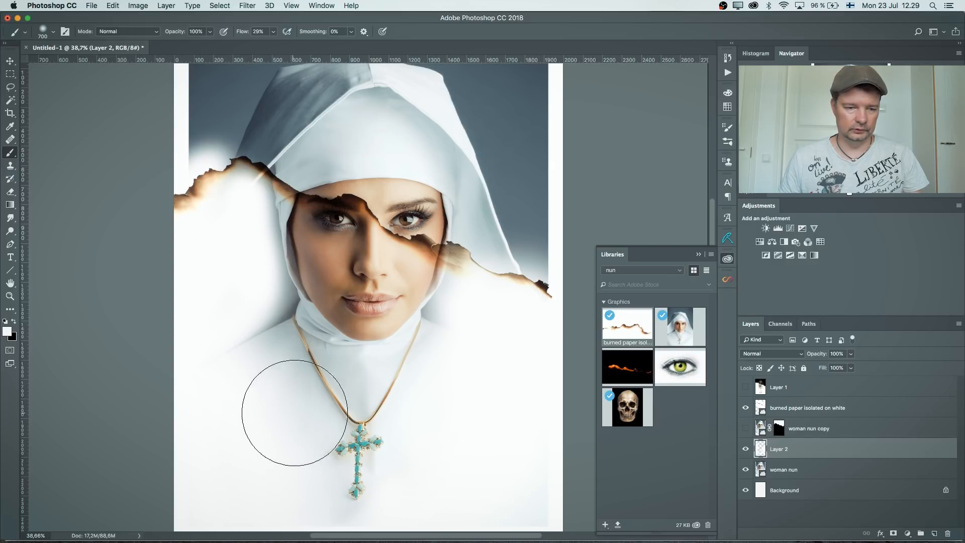
Reduce the brush to 400 px and compare the white-faded nun with the original poster in Layer 1.
key("bracketleft")
key("bracketleft")
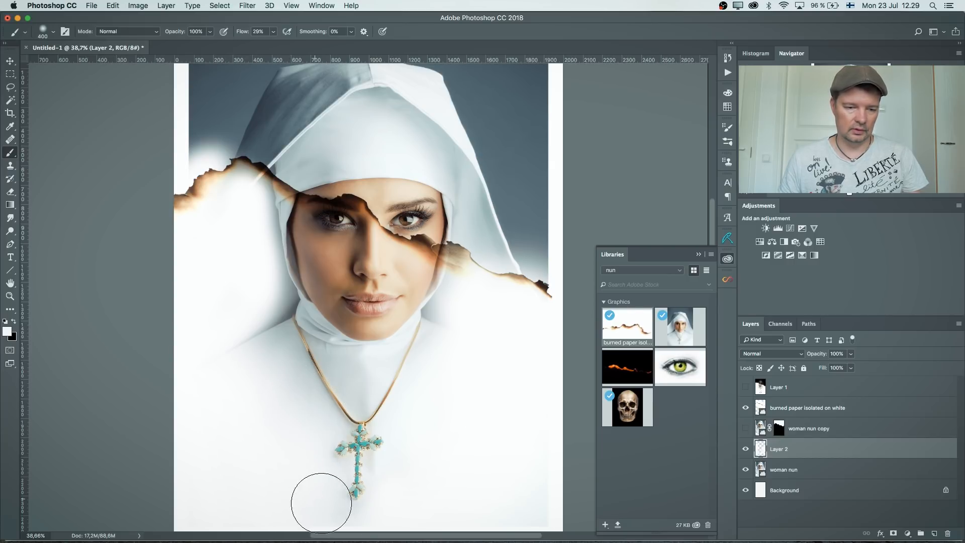
left_click(745, 388)
left_click(745, 387)
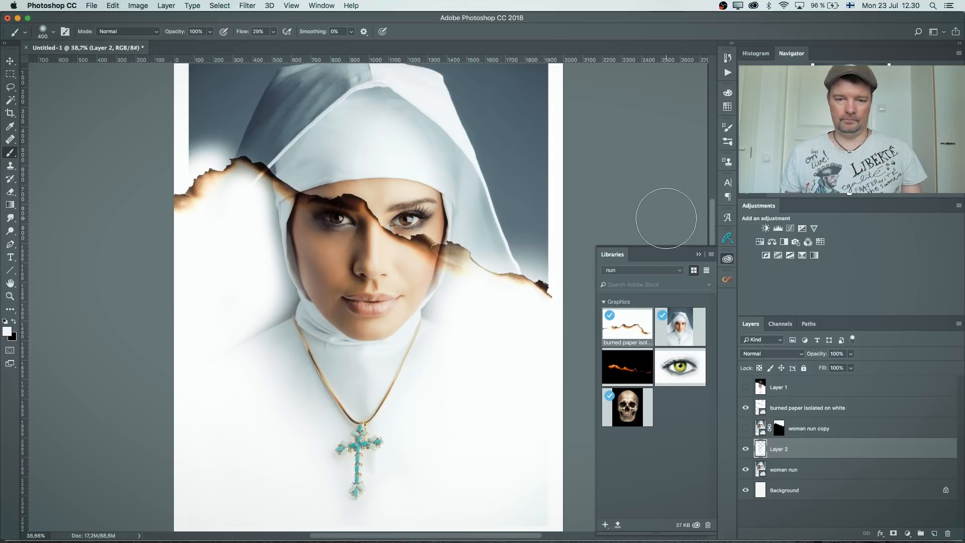
Show the woman nun copy layer and desaturate it with Hue/Saturation, setting Saturation to -100.
left_click_drag(462, 229, 447, 303)
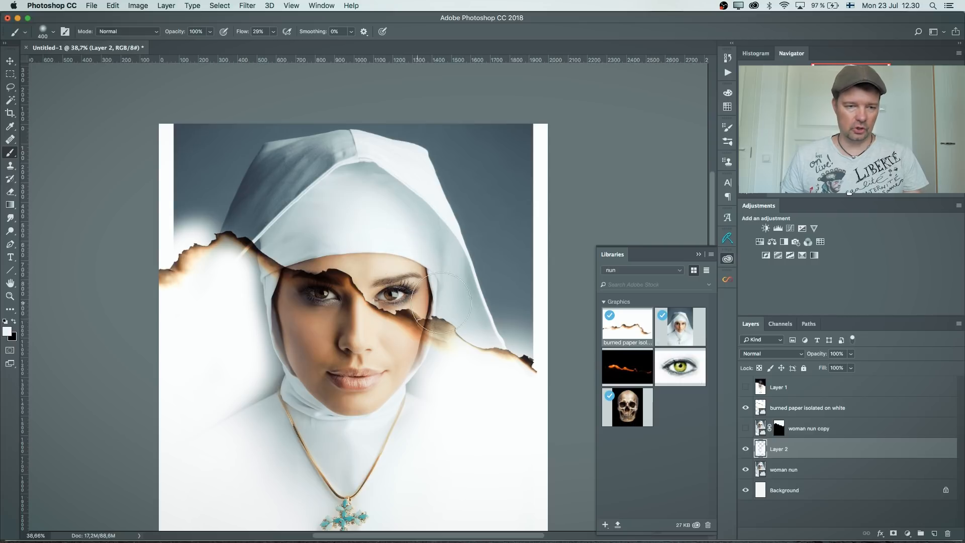
left_click(746, 428)
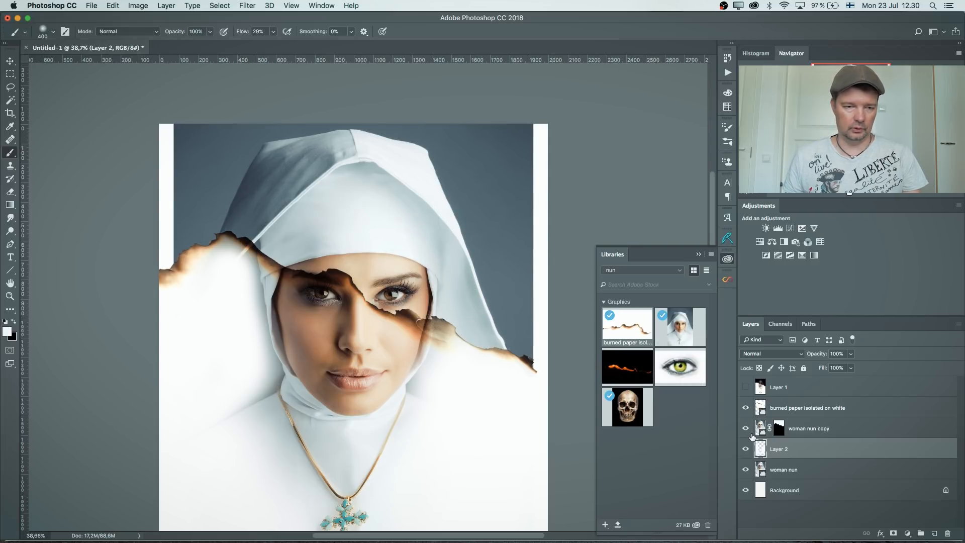
left_click(828, 436)
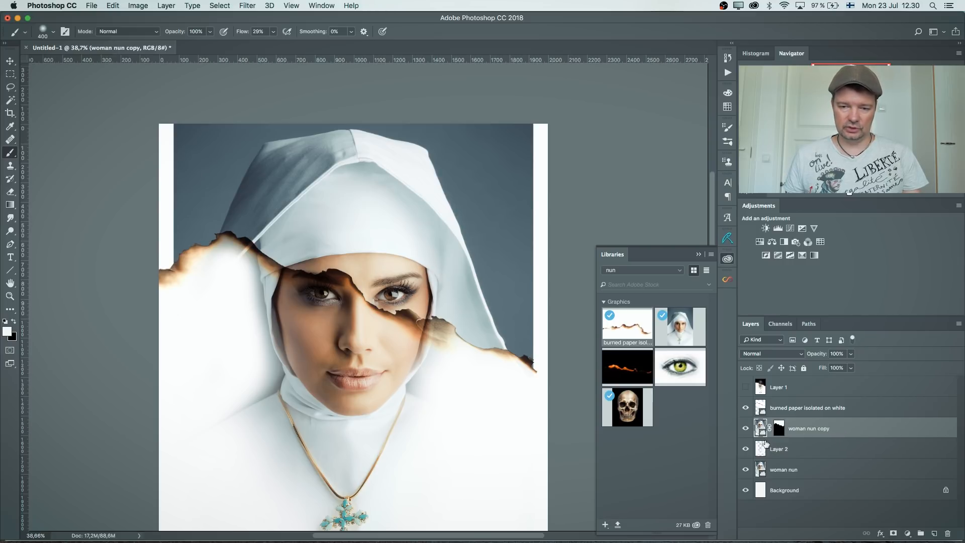
key("super+u")
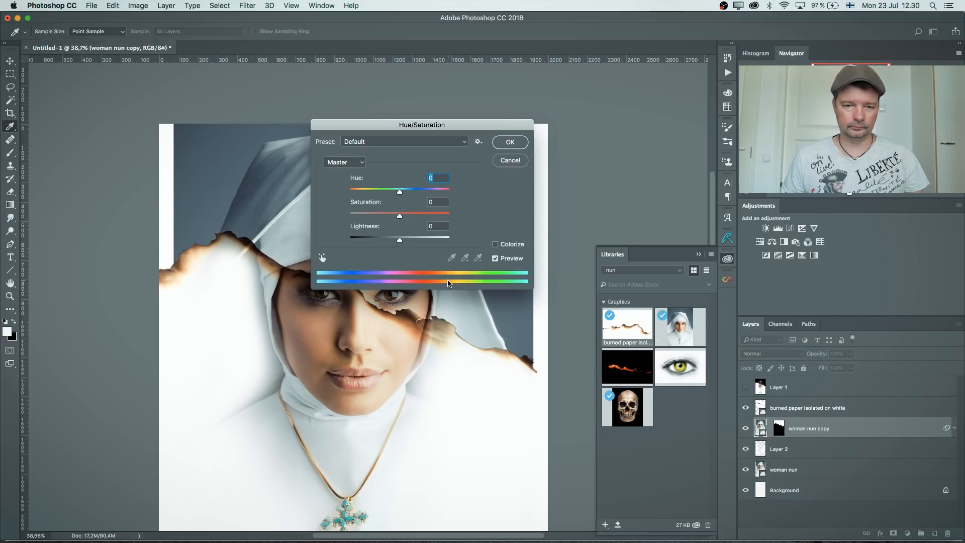
left_click_drag(359, 216, 323, 226)
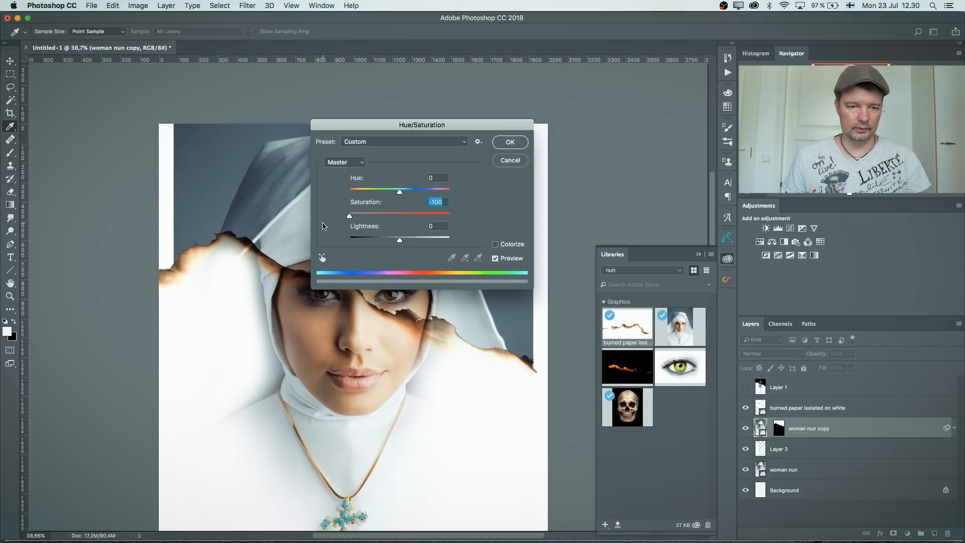
left_click(510, 142)
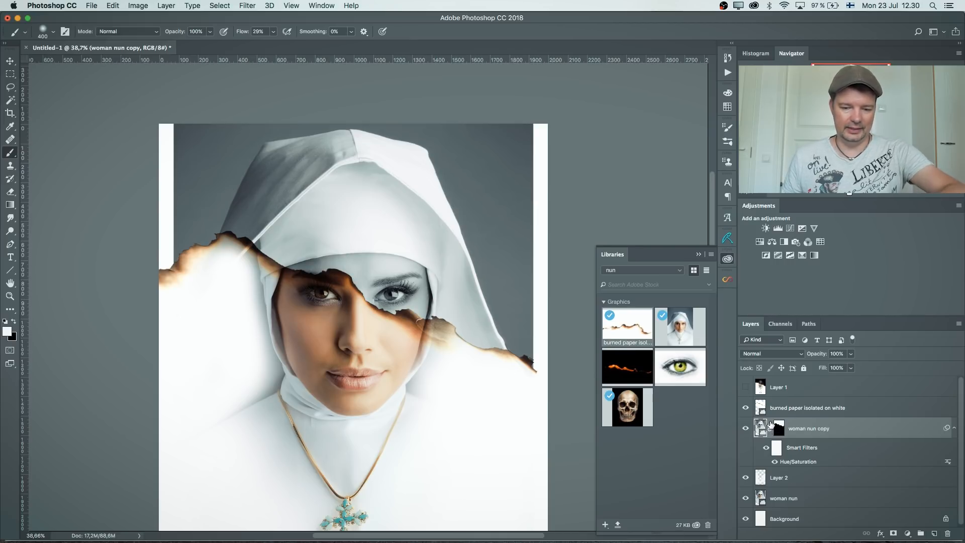
Darken the woman nun copy layer with Levels, using input black 69, input white 247 and output white 106.
key("super+l")
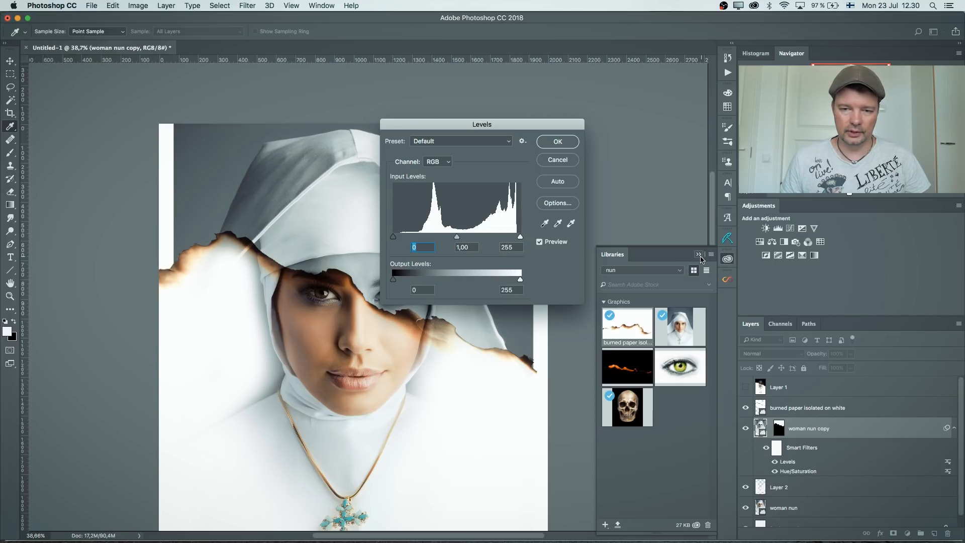
left_click(698, 255)
left_click_drag(500, 125, 610, 58)
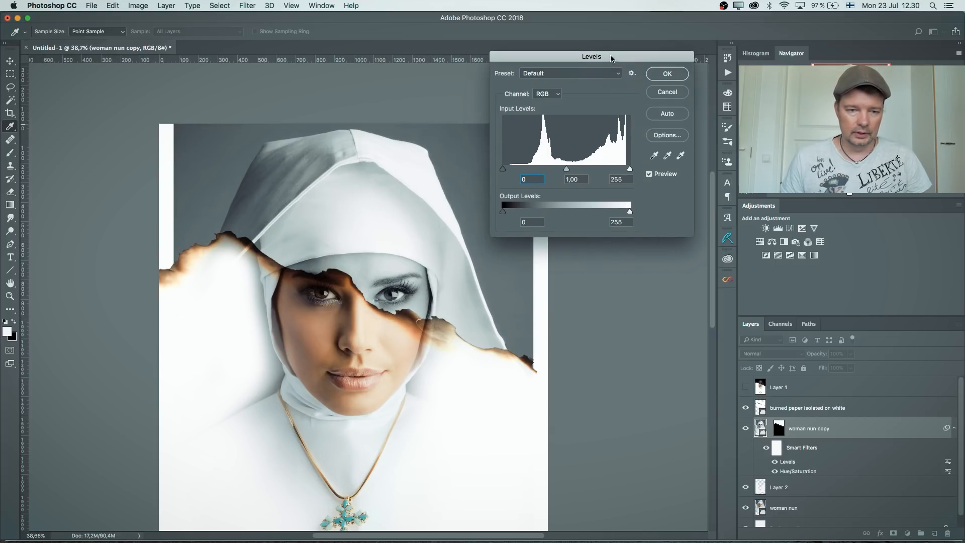
left_click_drag(631, 215, 563, 215)
left_click_drag(502, 168, 529, 170)
left_click_drag(564, 213, 556, 213)
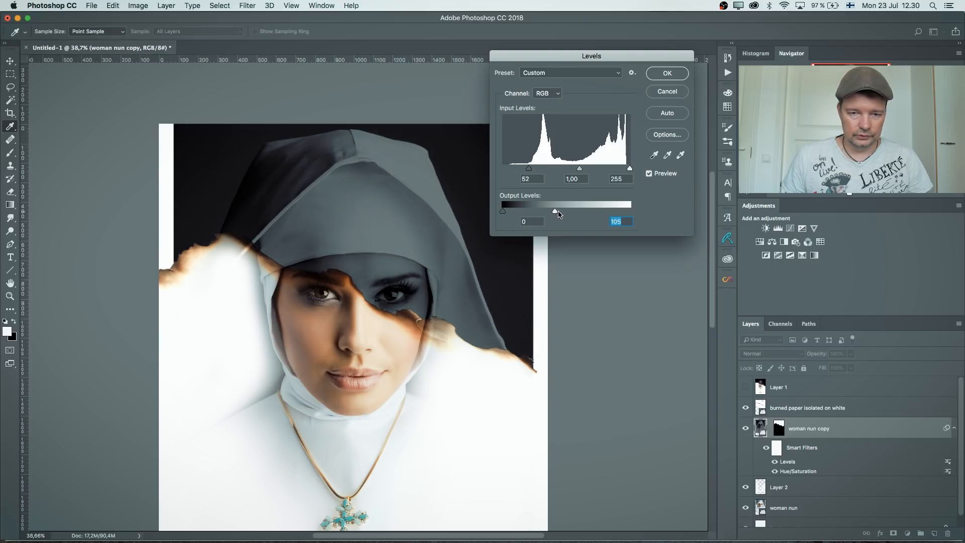
left_click_drag(530, 169, 537, 173)
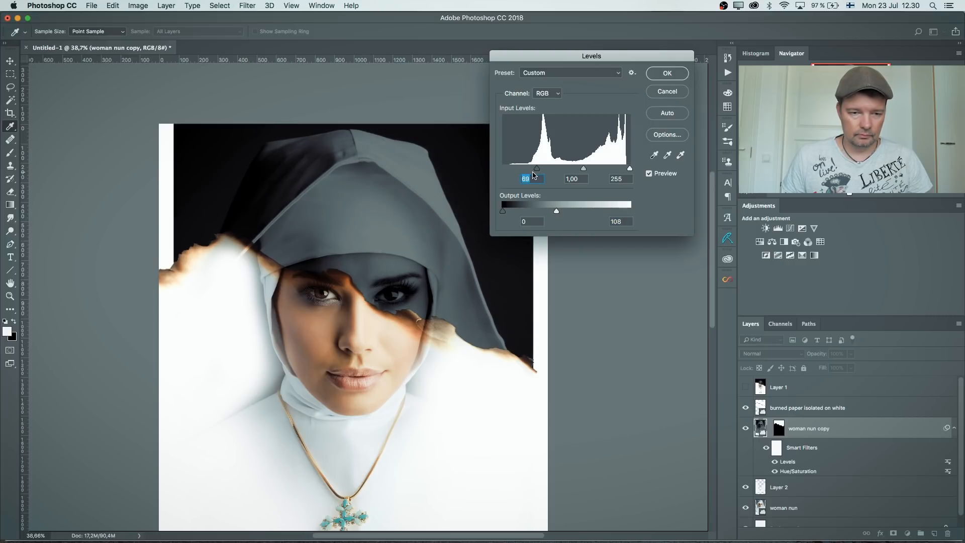
left_click_drag(630, 169, 626, 171)
left_click_drag(557, 211, 555, 212)
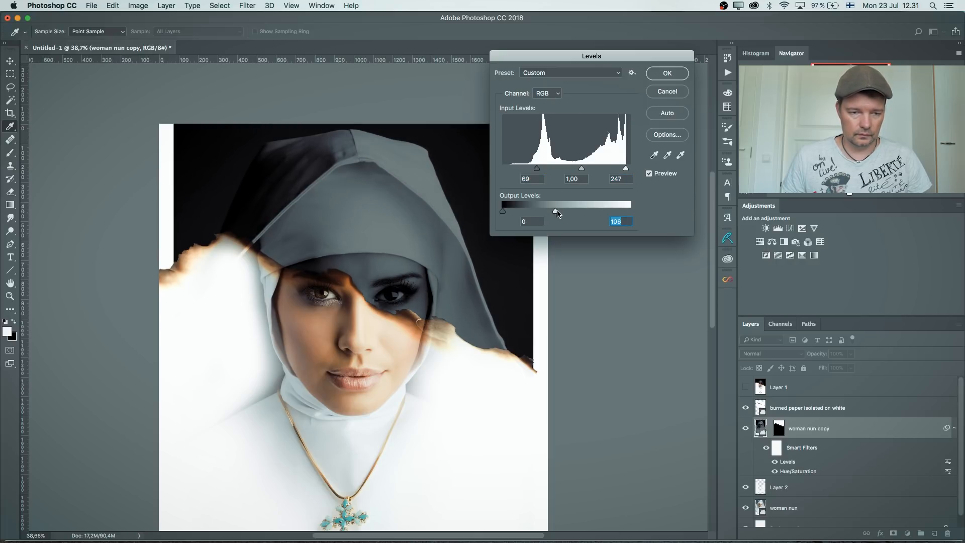
left_click(672, 75)
Compare the darkened woman nun copy with the original poster by toggling the visibility of both layers.
left_click(746, 388)
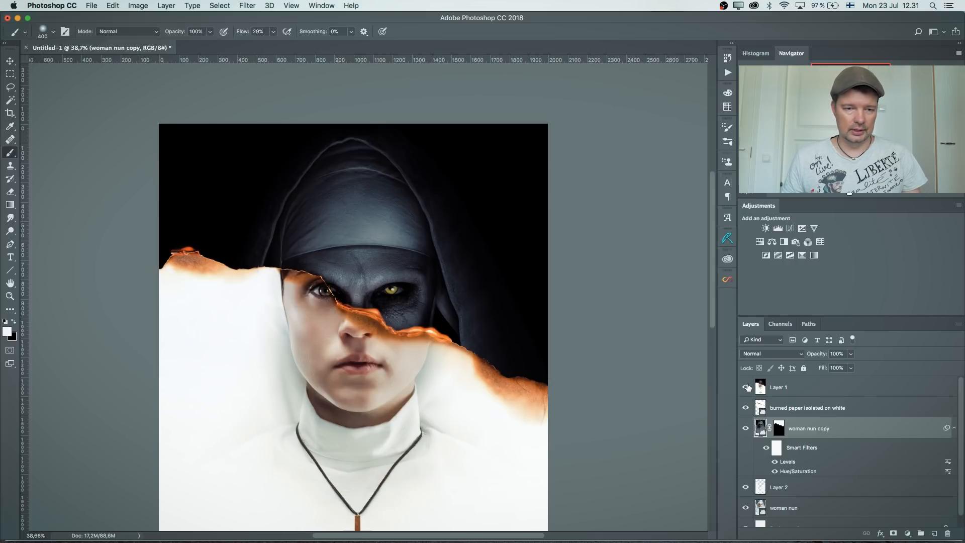
left_click(746, 387)
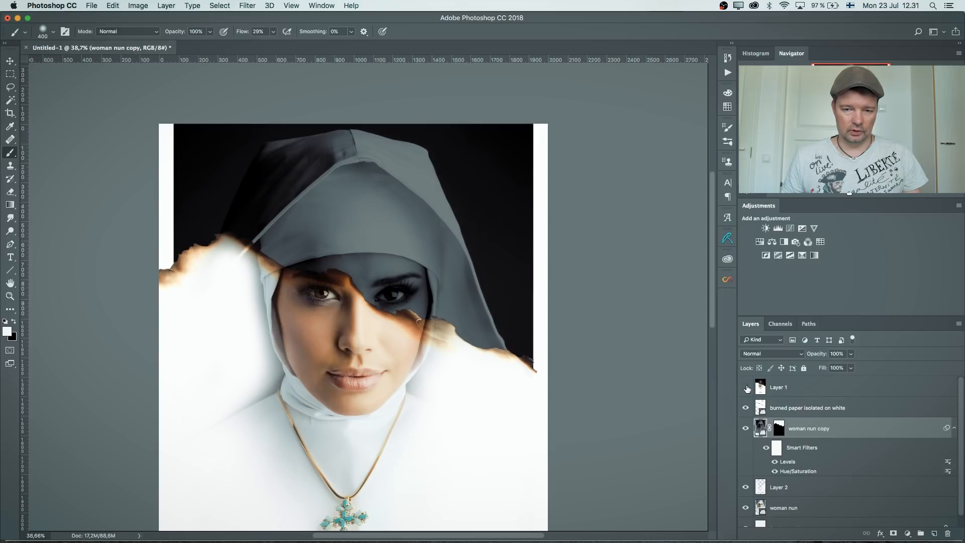
left_click(746, 387)
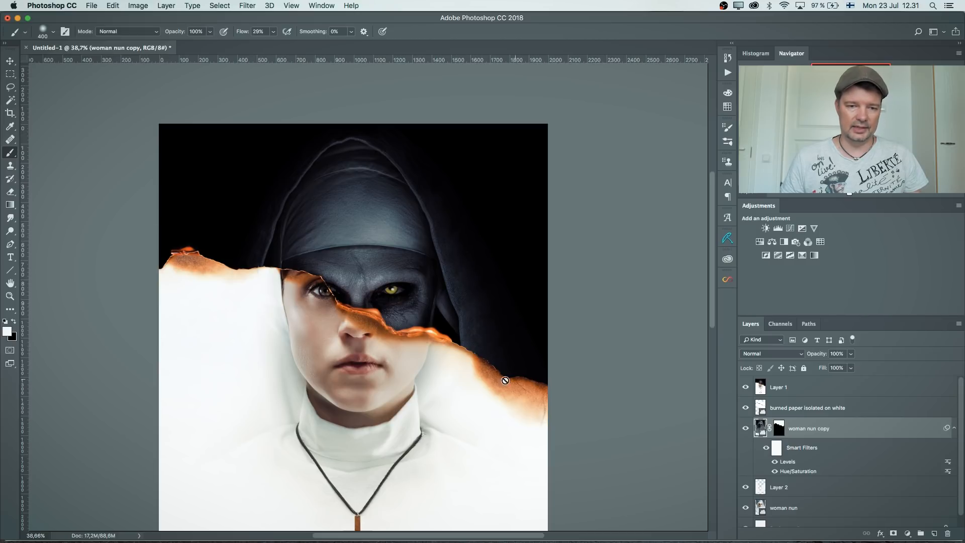
left_click(746, 429)
left_click(746, 429)
left_click(746, 387)
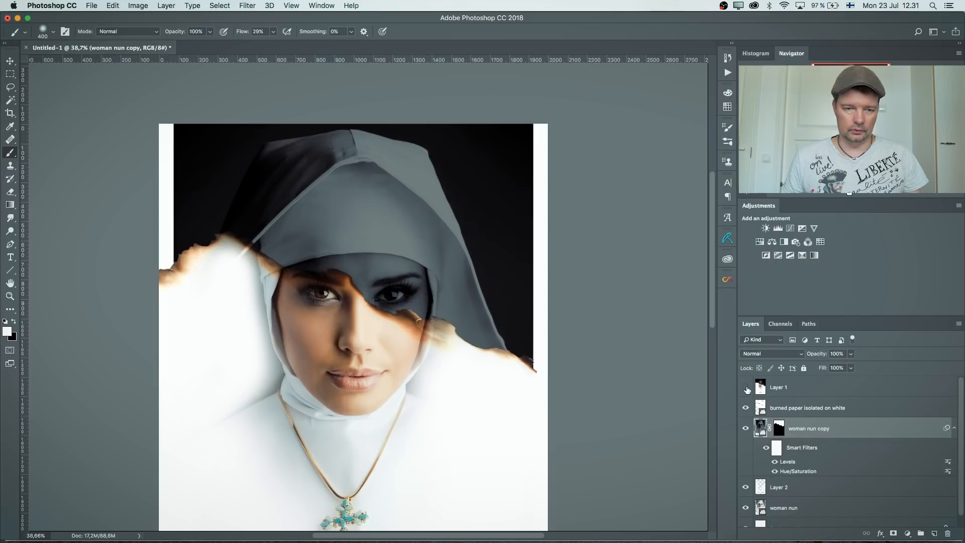
left_click(746, 428)
left_click(746, 428)
Clip a new layer to woman nun copy and paint black over the outer veil and background with a soft brush up to 700 px.
left_click(934, 534)
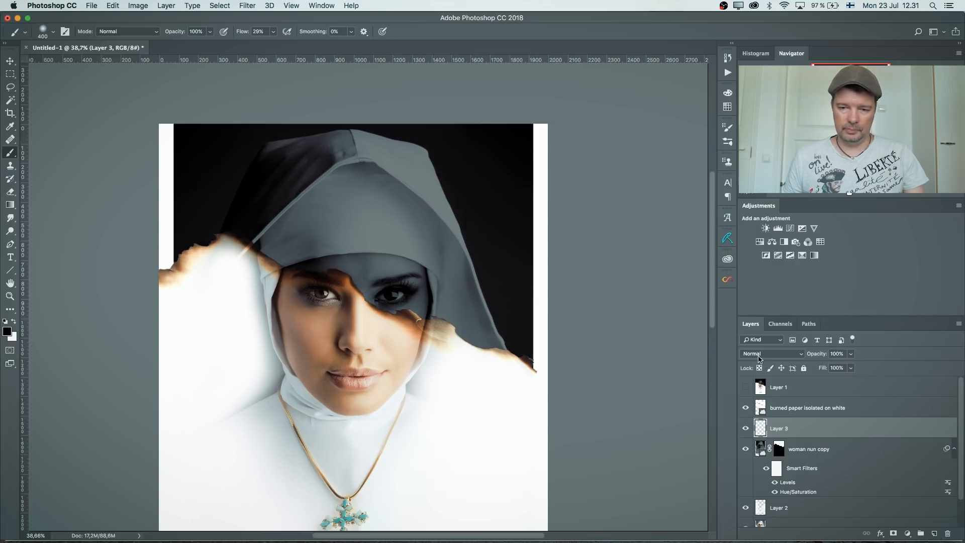
left_click(851, 435, "alt")
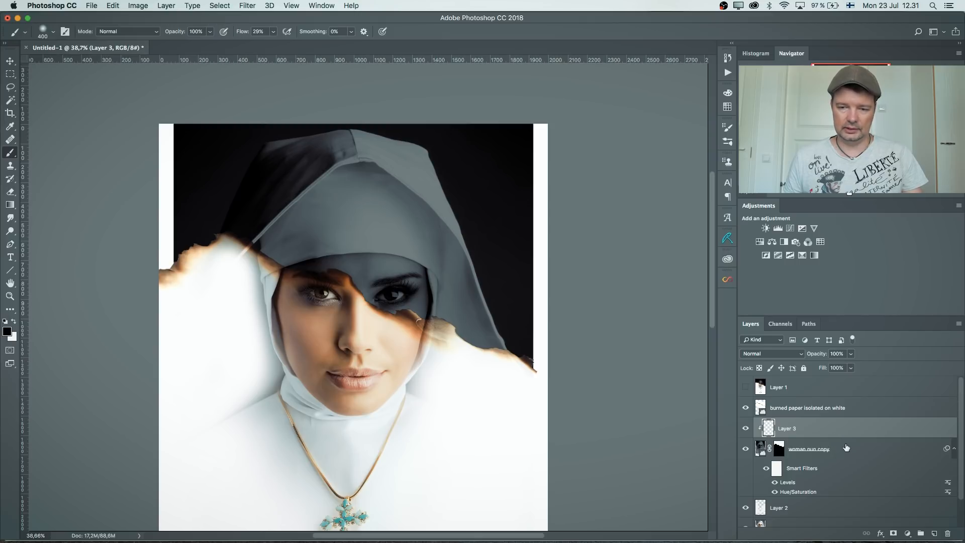
mouse_move(502, 312)
left_mouse_down()
mouse_move(511, 318)
mouse_move(496, 323)
mouse_move(478, 282)
mouse_move(482, 254)
mouse_move(455, 160)
mouse_move(432, 151)
mouse_move(445, 135)
mouse_move(409, 97)
mouse_move(306, 97)
mouse_move(280, 107)
mouse_move(203, 196)
left_mouse_up()
key("bracketright")
key("bracketright")
key("bracketright")
key("bracketright")
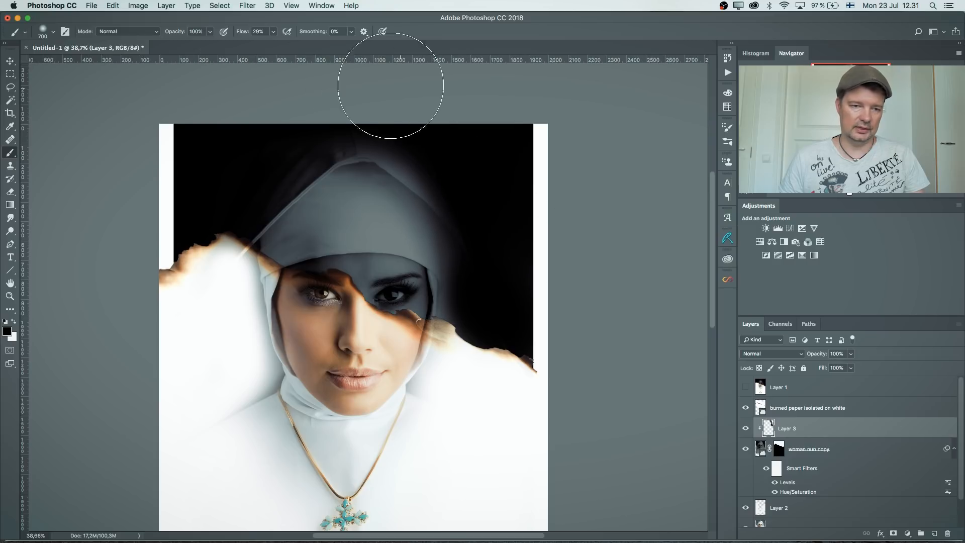
On Layer 2, paint white over the leftover veil fold just below the burned edge on the picture's left side, reducing the brush to 300 px.
left_click(794, 508)
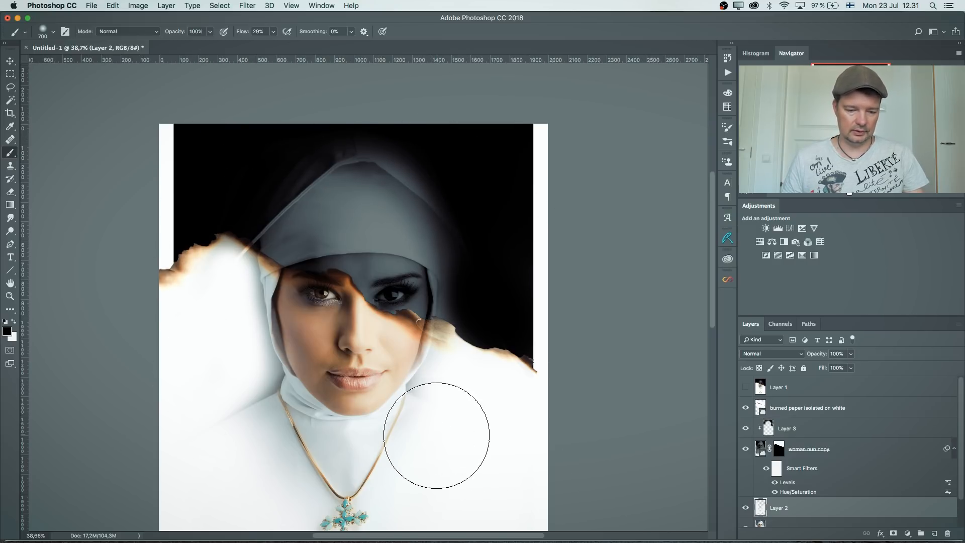
key("x")
key("bracketleft")
key("bracketleft")
key("bracketleft")
key("bracketleft")
key("bracketleft")
key("bracketleft")
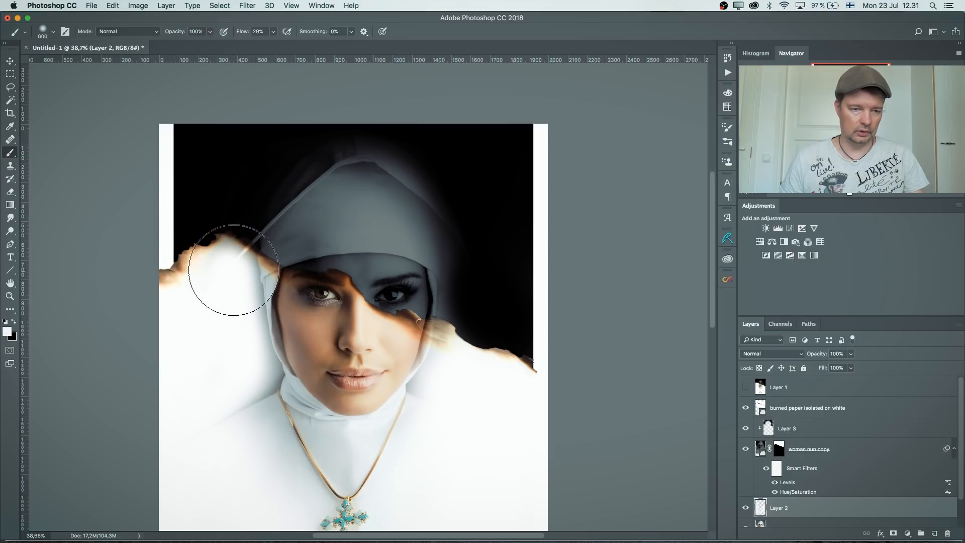
mouse_move(236, 263)
left_mouse_down()
mouse_move(236, 254)
mouse_move(251, 371)
mouse_move(261, 374)
left_mouse_up()
key("bracketright")
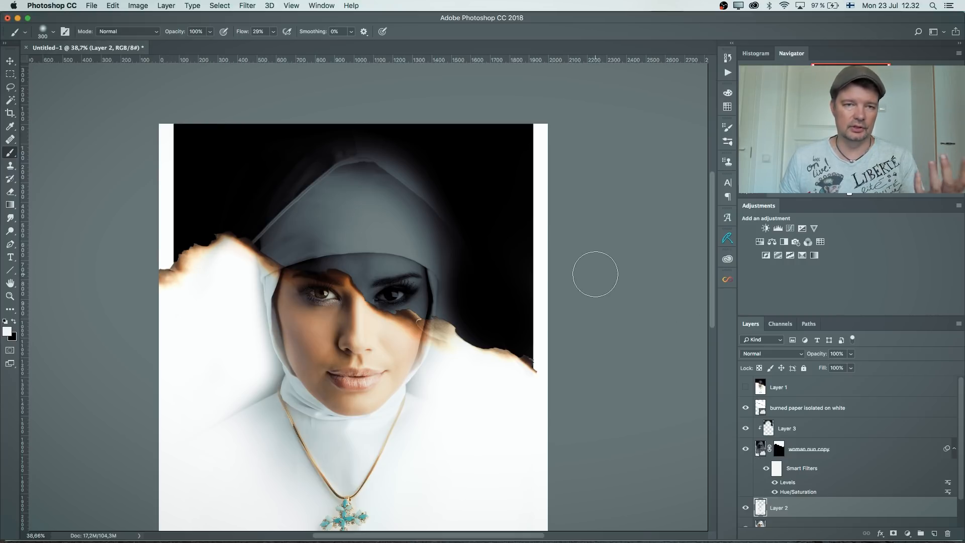
Examine the face and eyes up close and compare them with the original poster in Layer 1.
left_click(11, 296)
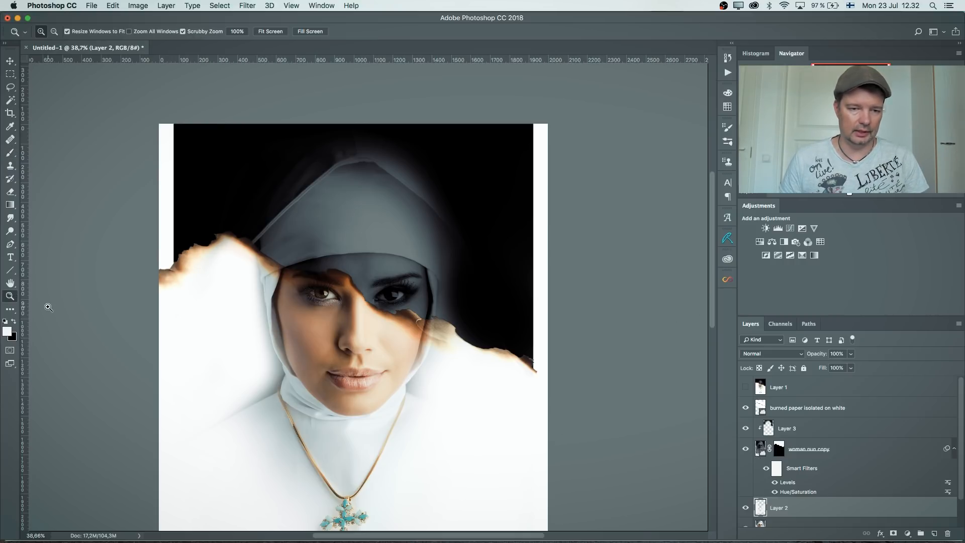
left_click_drag(408, 312, 447, 304)
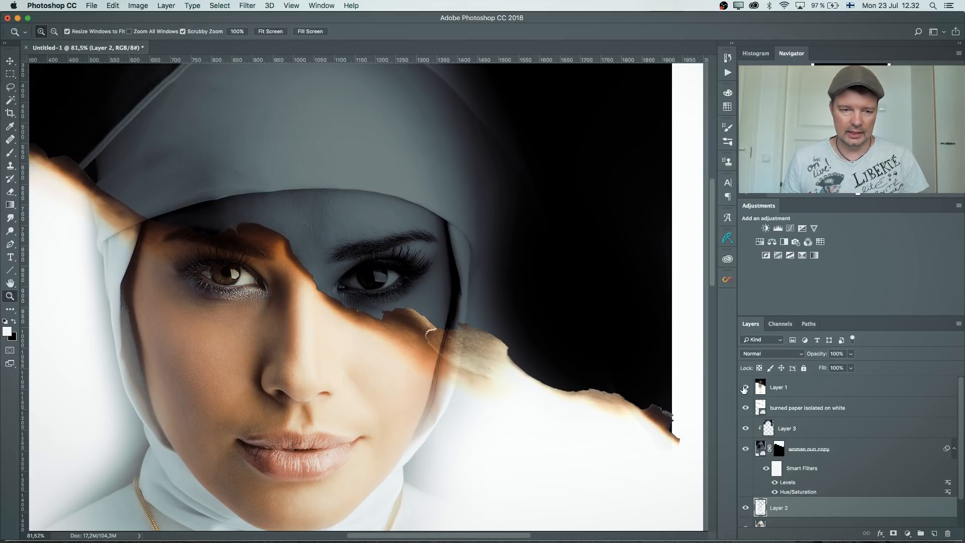
left_click(745, 387)
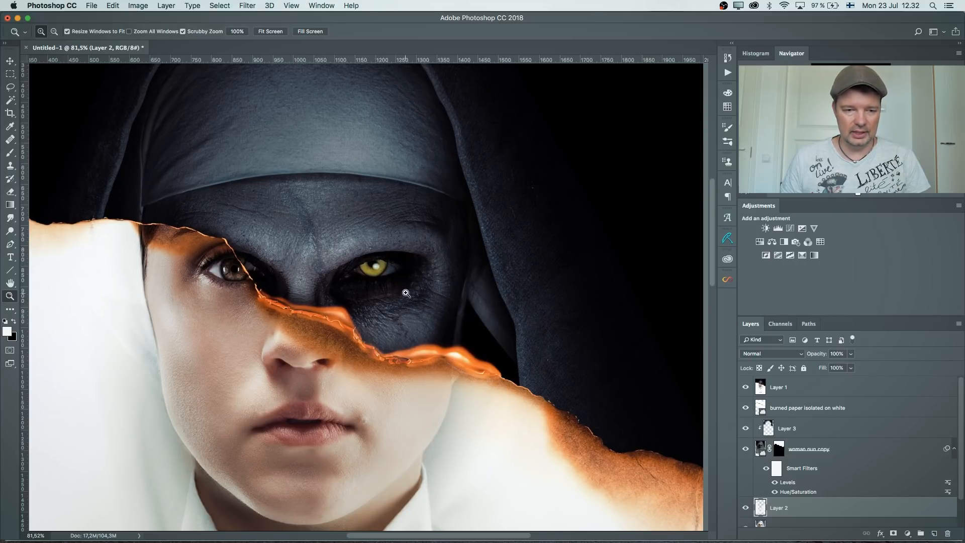
left_click_drag(429, 289, 398, 321)
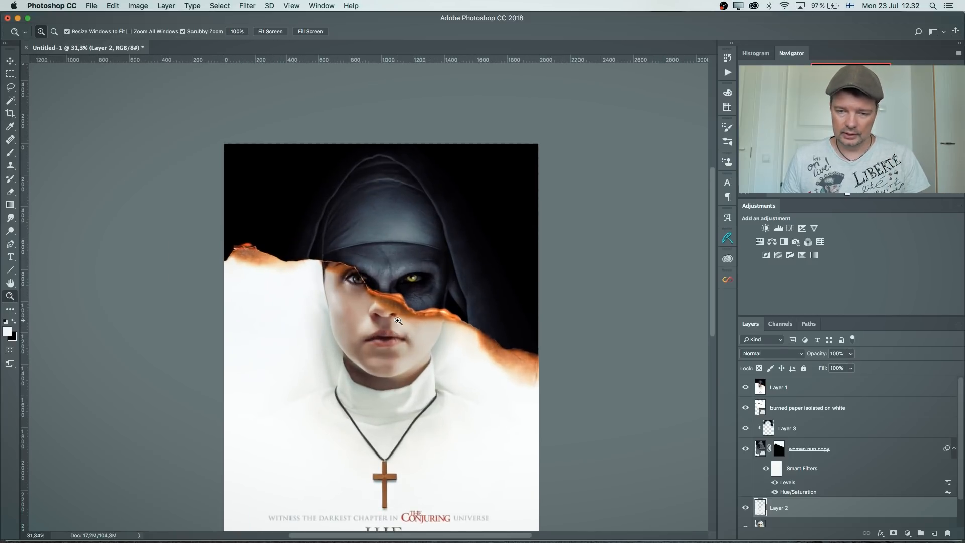
left_click(746, 388)
left_click_drag(397, 254, 463, 226)
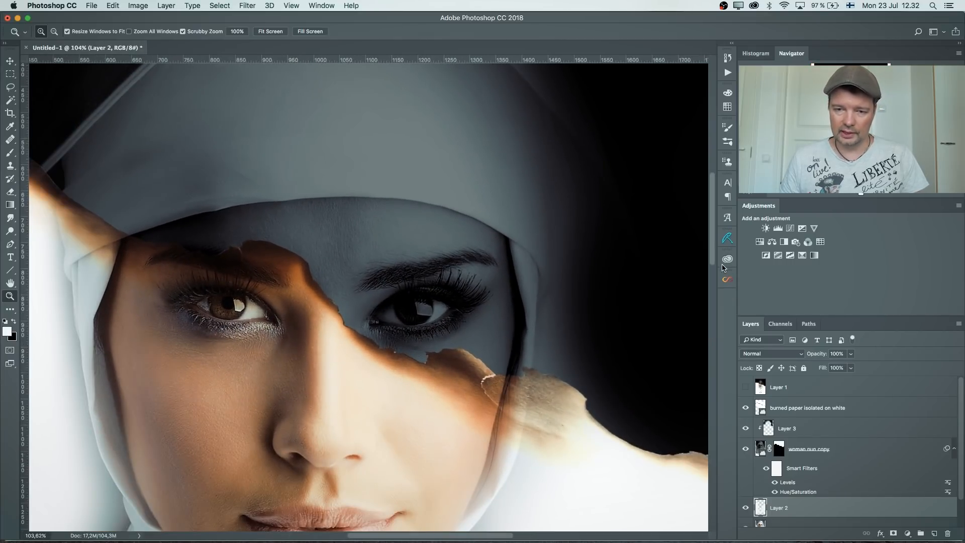
Place the skull-close mouth graphic from the nun library over the dark half of the face, above Layer 3, and clip it to the layers below.
left_click(728, 259)
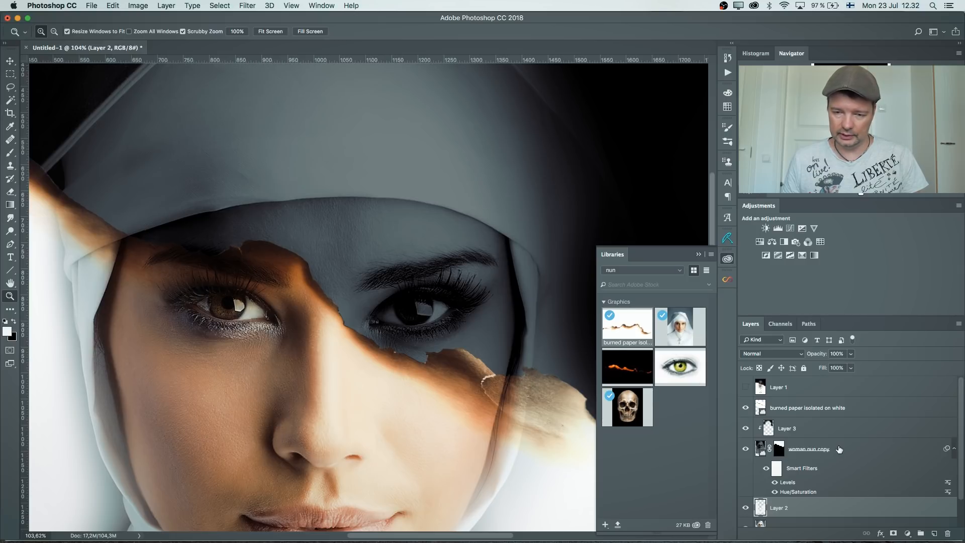
left_click(821, 432)
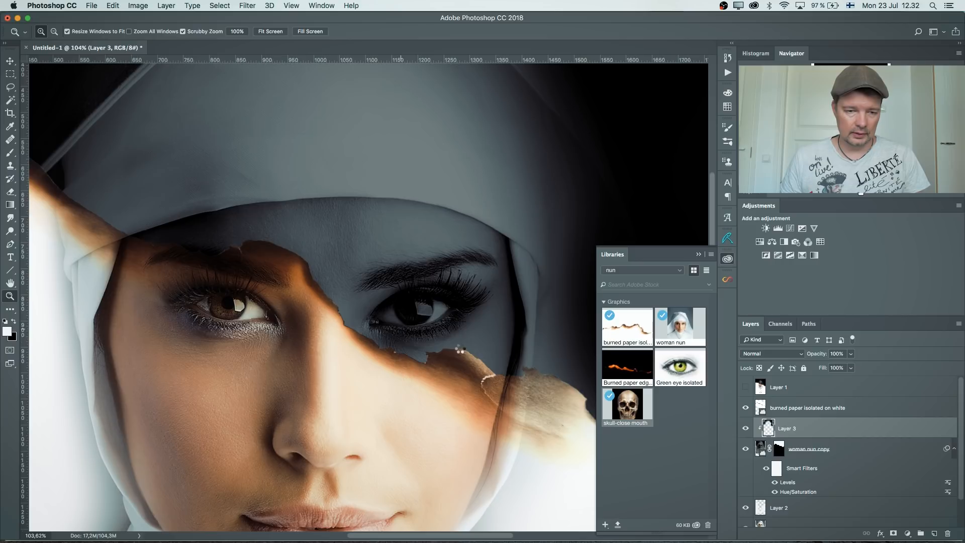
left_click_drag(627, 405, 461, 347)
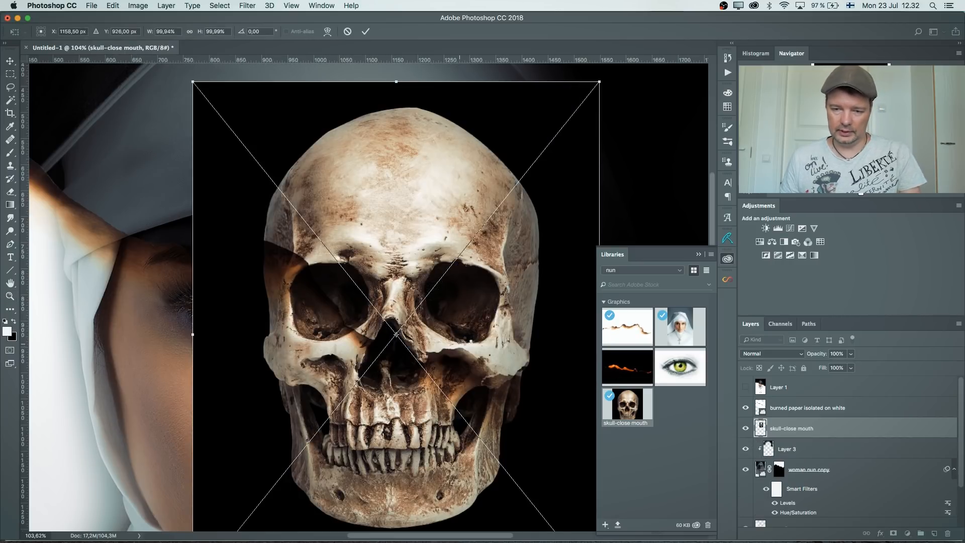
key("Return")
key("z")
left_click(832, 436, "alt")
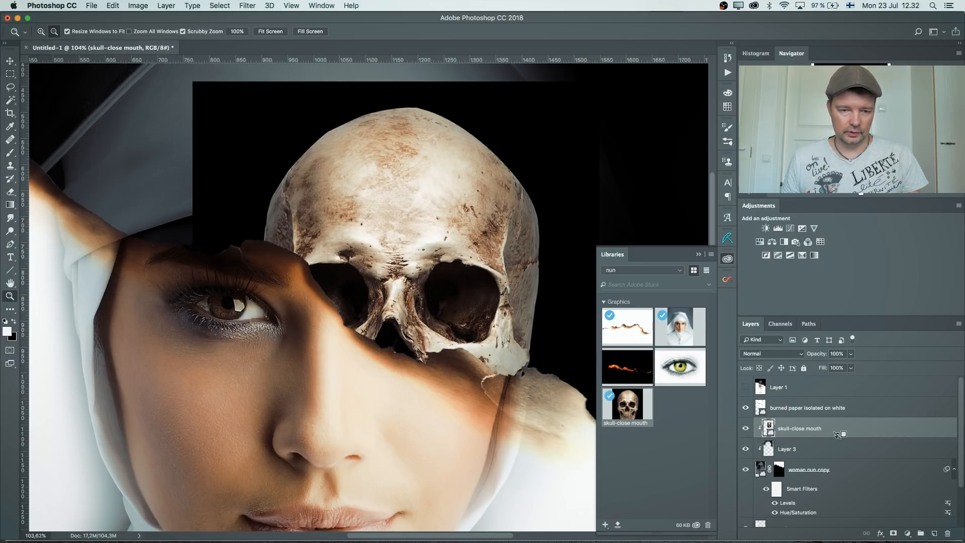
Set the skull layer's blending mode to Multiply.
left_click(782, 358)
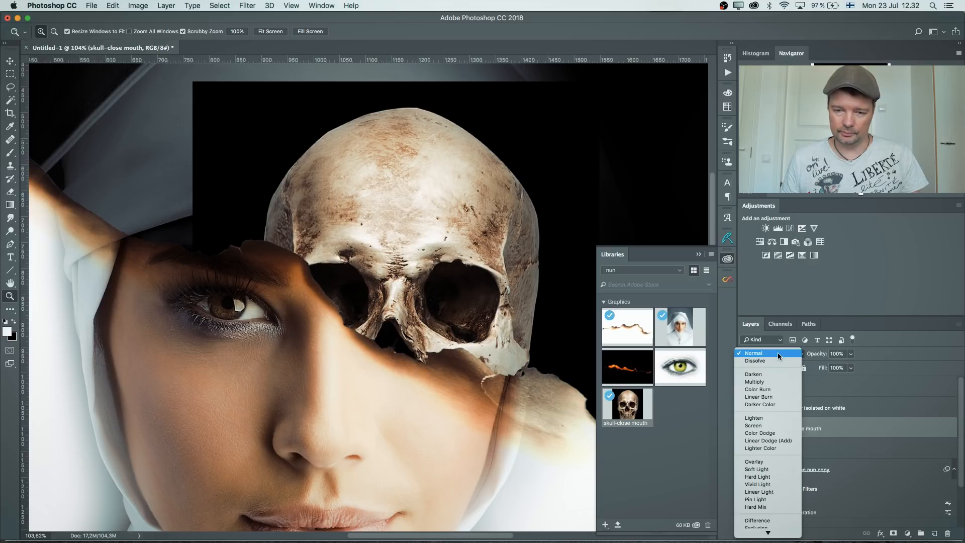
left_click(789, 378)
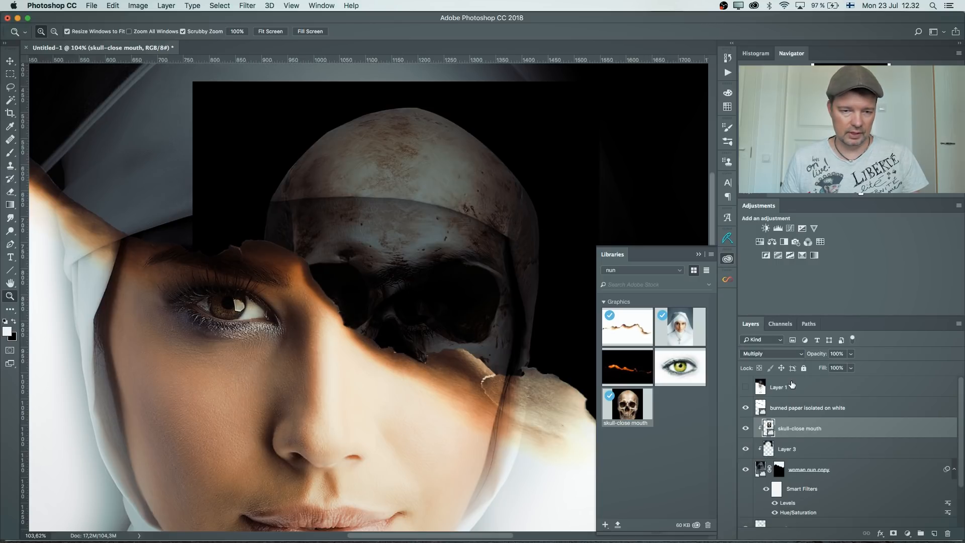
key("super+minus")
key("super+minus")
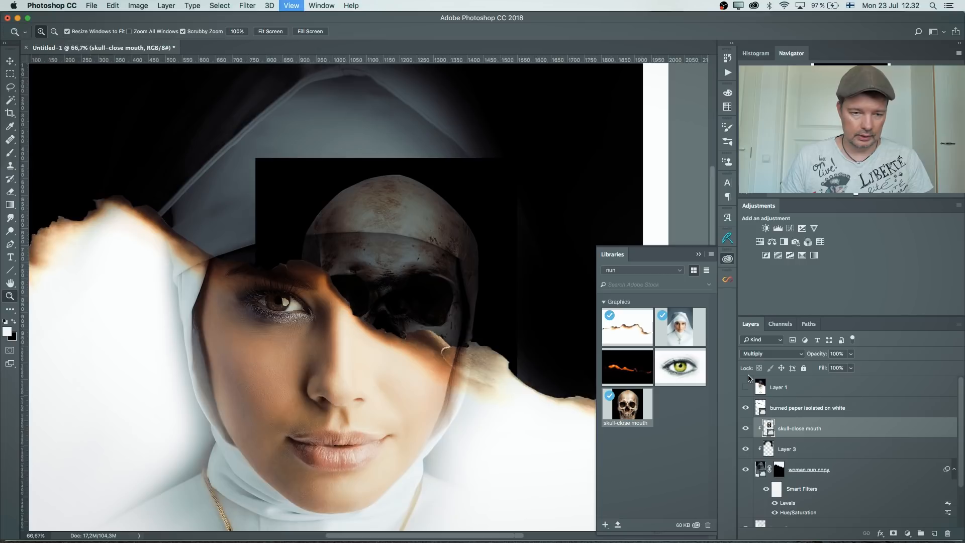
Enlarge and stretch the skull-close mouth layer, positioning its eye socket over the nun's eye in the dark half of the face.
key("super+t")
left_click_drag(435, 329, 382, 323)
left_click_drag(462, 310, 518, 305)
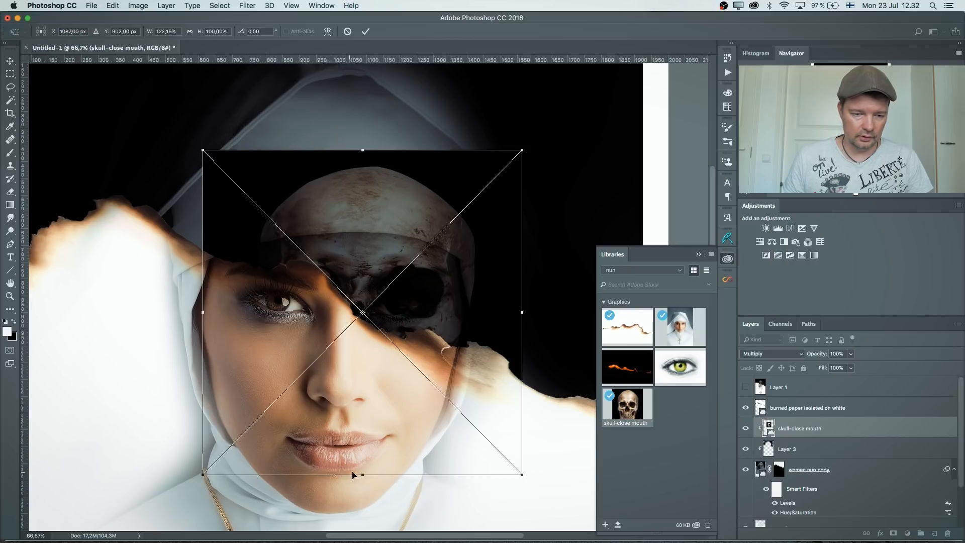
left_click_drag(362, 475, 363, 504)
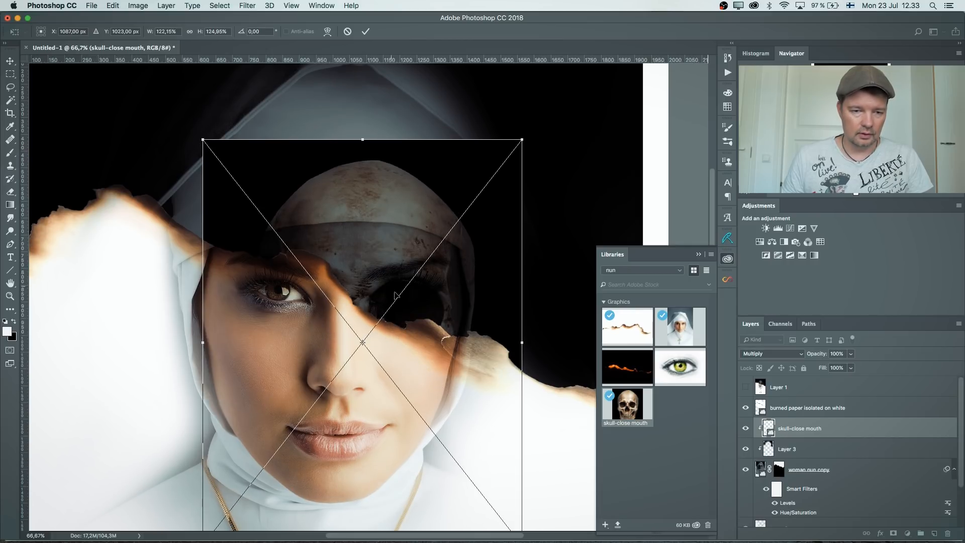
left_click_drag(417, 329, 407, 252)
left_click_drag(412, 290, 374, 289)
left_click_drag(178, 236, 117, 235)
left_click_drag(498, 235, 521, 233)
left_click_drag(372, 238, 405, 229)
key("Return")
key("z")
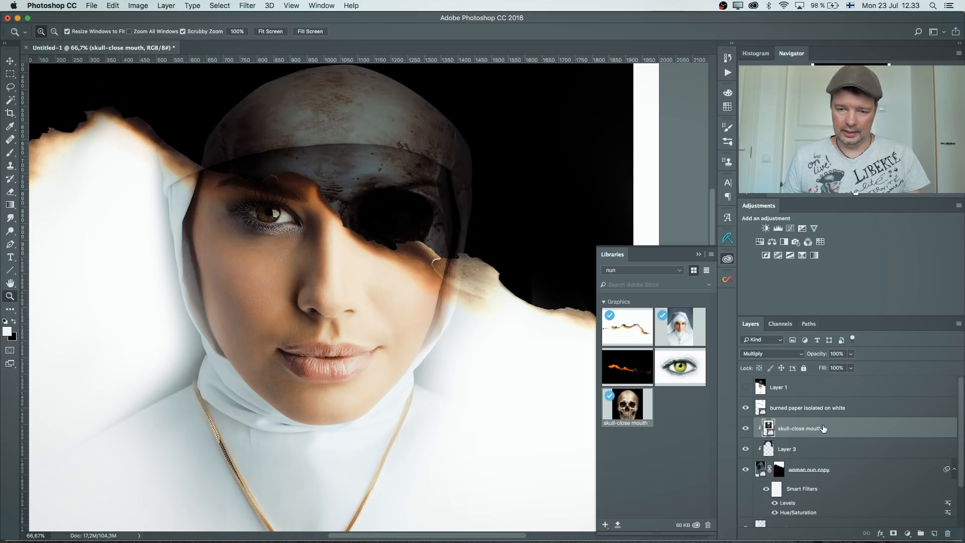
Add a layer mask to the skull-close mouth layer and fill it with black.
left_click(894, 533)
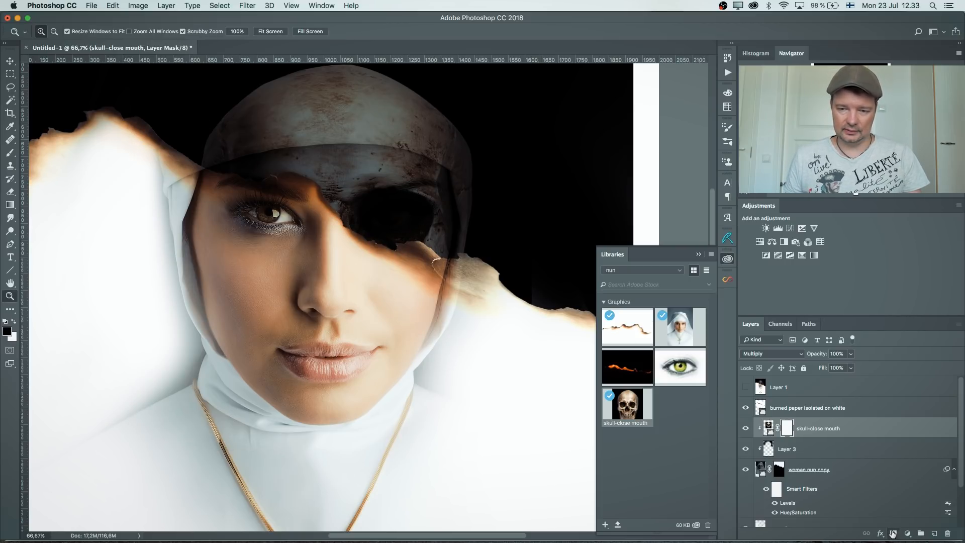
key("x")
key("shift+F5")
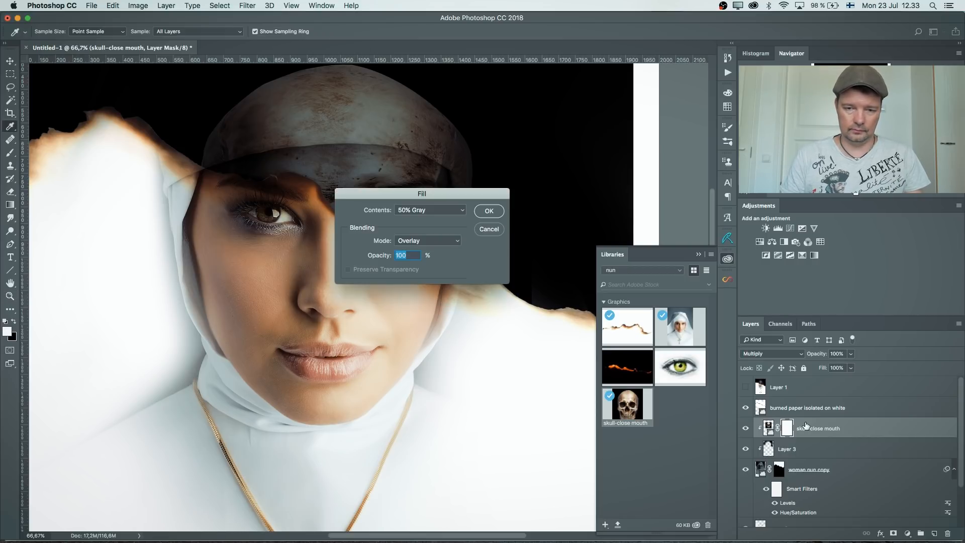
left_click(499, 232)
key("z")
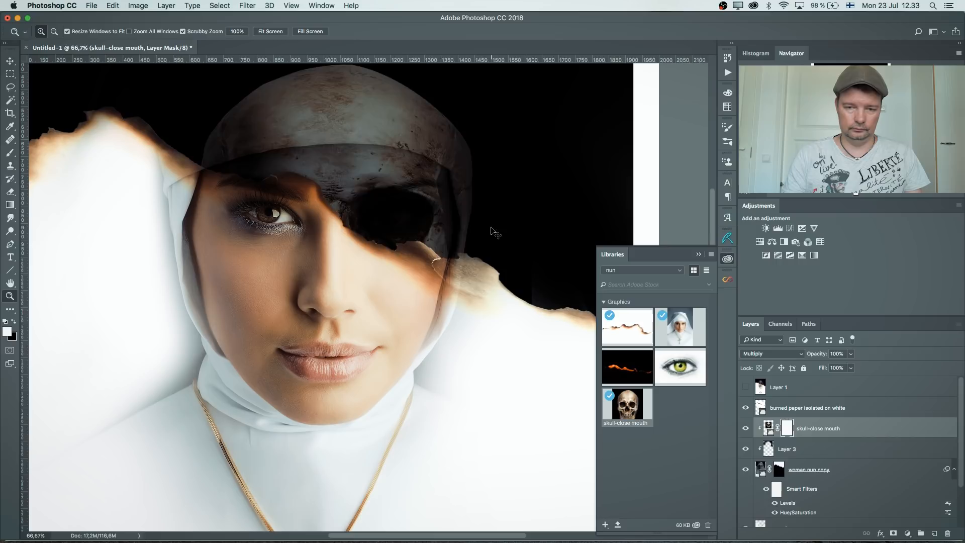
key("super+BackSpace")
Paint white on the skull mask to reveal the skull around the dark eye and forehead inside the veil, reducing the brush to 175 px.
key("b")
mouse_move(401, 223)
left_mouse_down()
mouse_move(411, 239)
mouse_move(404, 192)
mouse_move(358, 205)
mouse_move(282, 193)
mouse_move(310, 186)
mouse_move(288, 172)
mouse_move(296, 168)
mouse_move(257, 179)
mouse_move(405, 176)
mouse_move(430, 209)
mouse_move(428, 262)
mouse_move(426, 253)
mouse_move(410, 282)
mouse_move(433, 233)
left_mouse_up()
key("bracketleft")
key("bracketleft")
key("bracketleft")
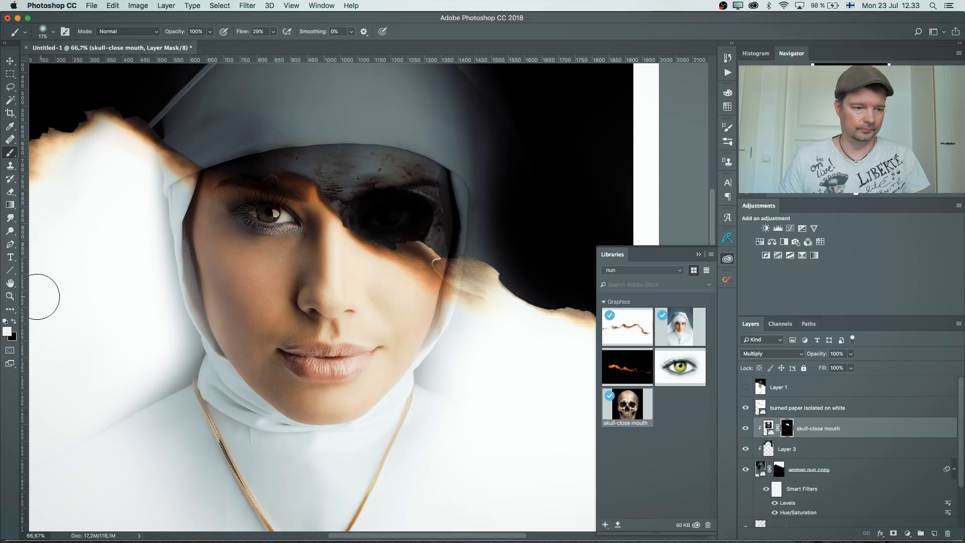
Desaturate the skull-close mouth image with a Hue/Saturation adjustment.
left_click(14, 299)
left_click_drag(381, 227, 410, 226)
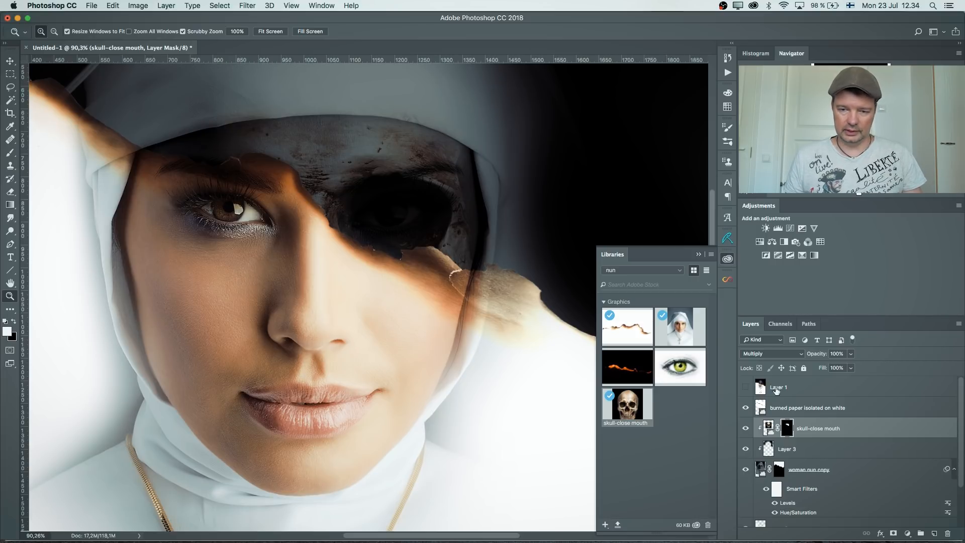
left_click(766, 427)
key("super+u")
left_click_drag(378, 210, 312, 225)
left_click(509, 143)
key("z")
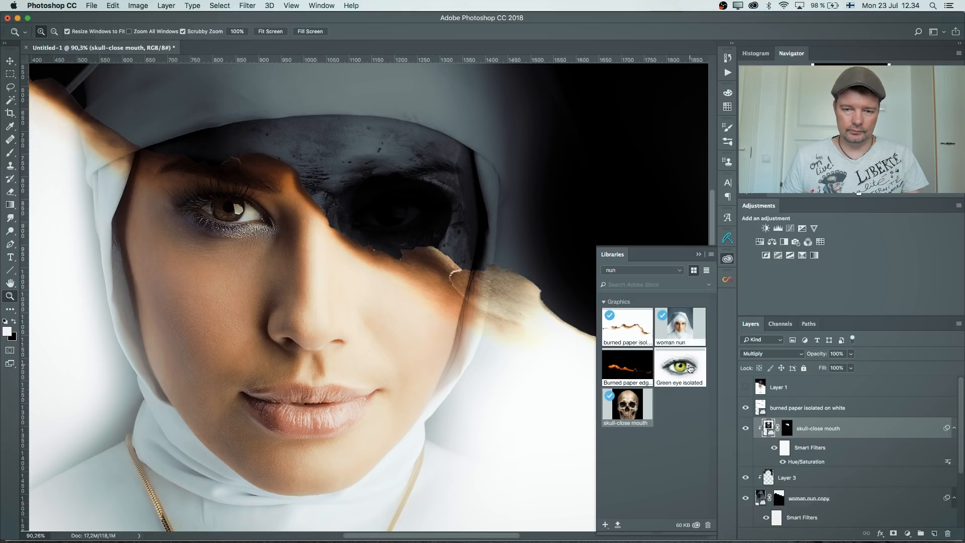
Place the Green eye isolated graphic above the skull layer and license it through Adobe Stock.
left_click_drag(682, 371, 436, 348)
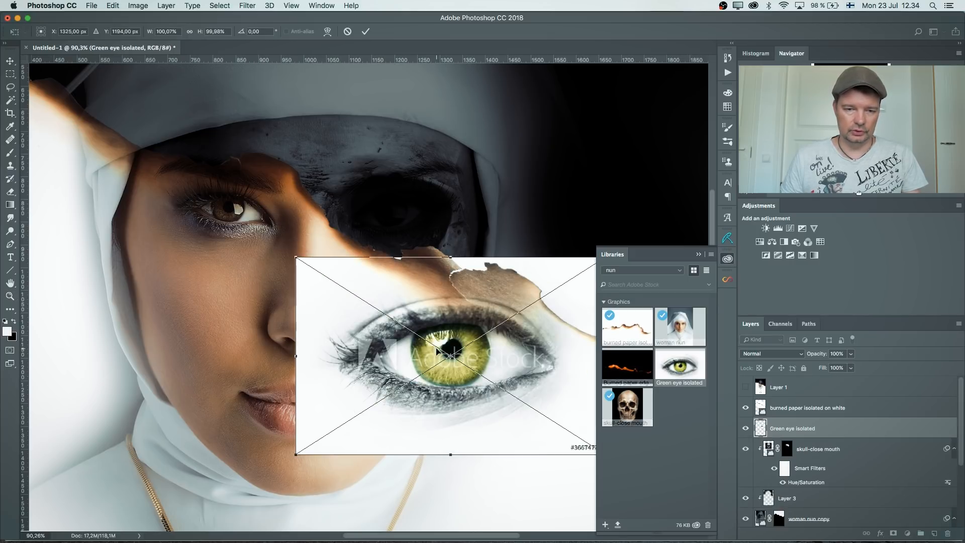
key("Return")
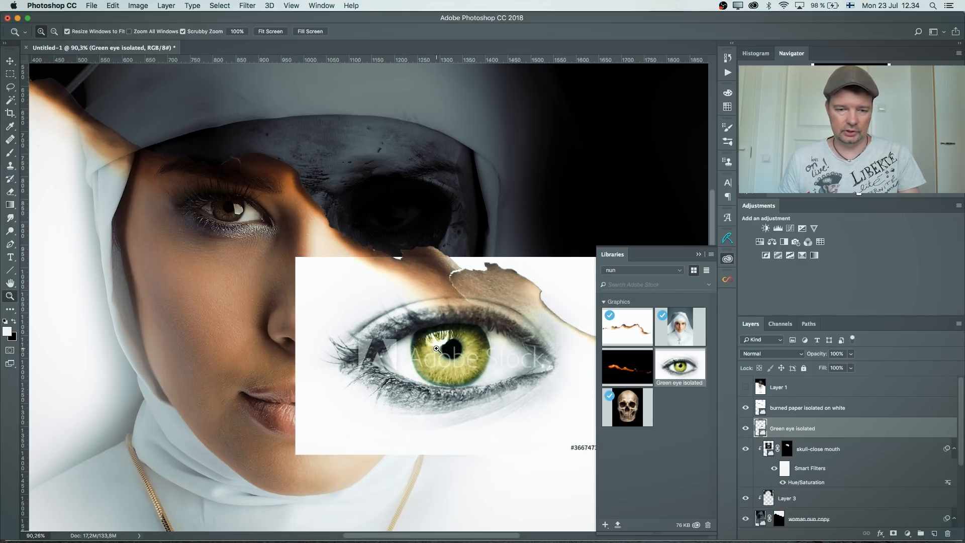
right_click(685, 372)
left_click(716, 374)
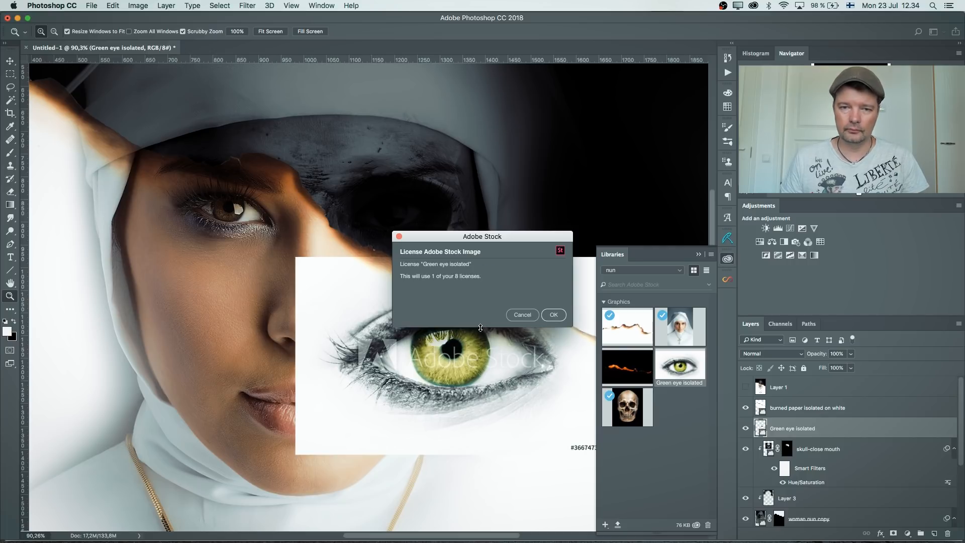
left_click(553, 315)
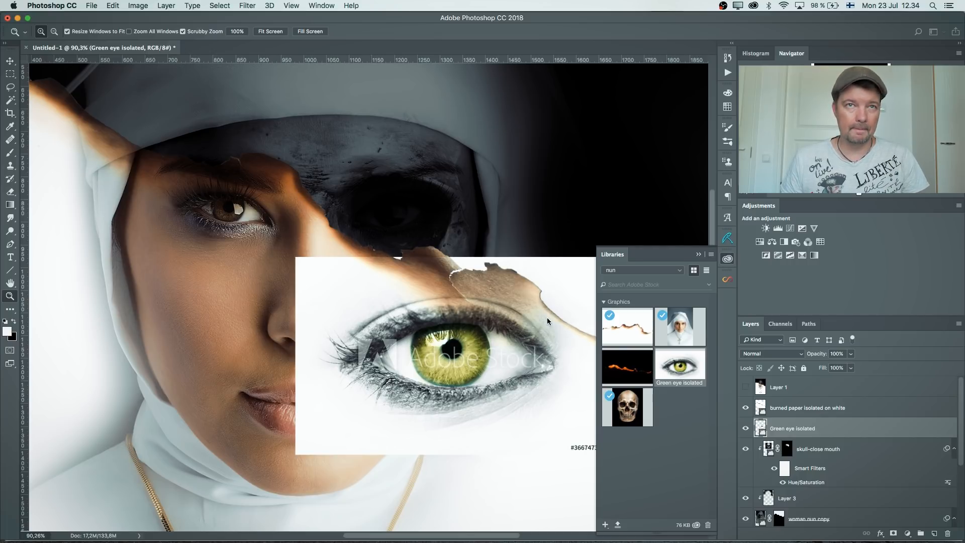
Lasso the green iris, copy it to a new layer and hide the Green eye isolated layer.
left_click(16, 88)
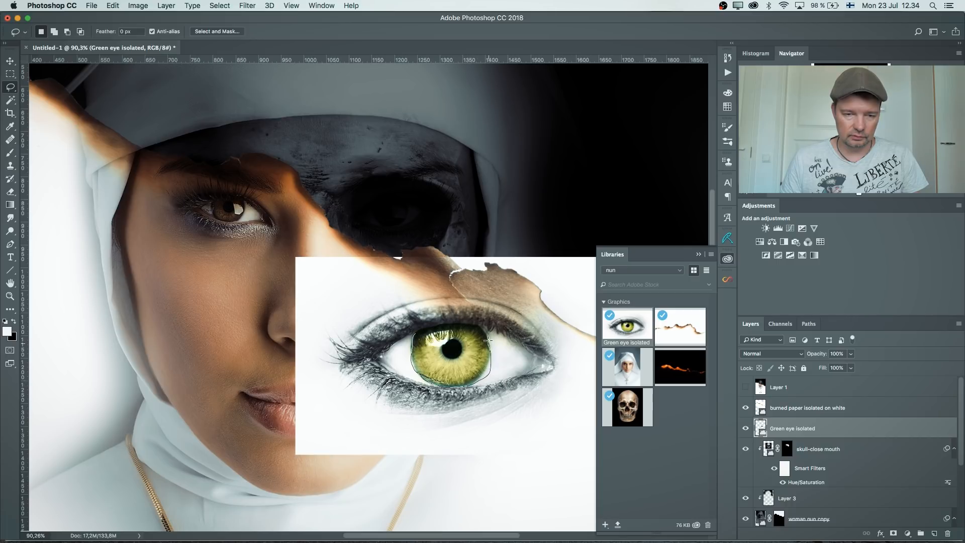
left_click_drag(429, 381, 431, 386)
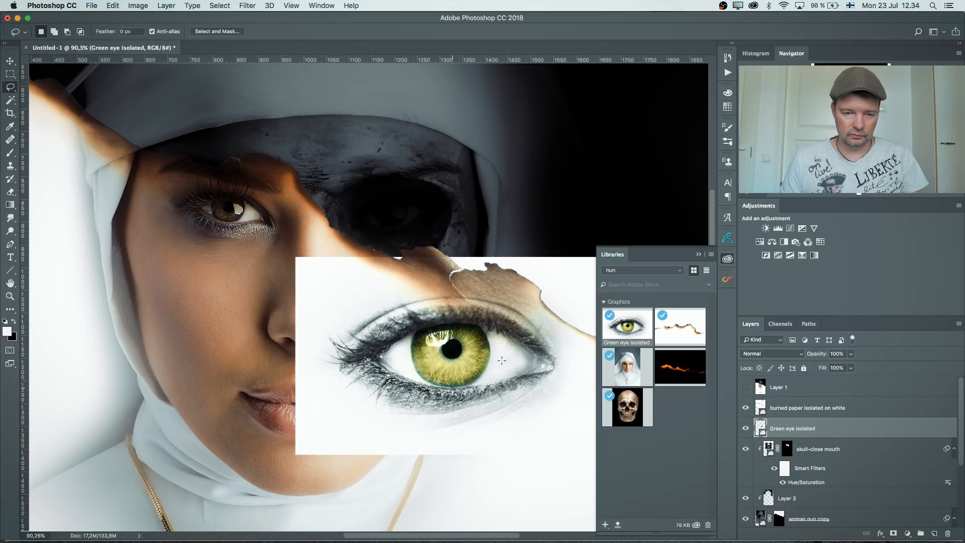
key("super+j")
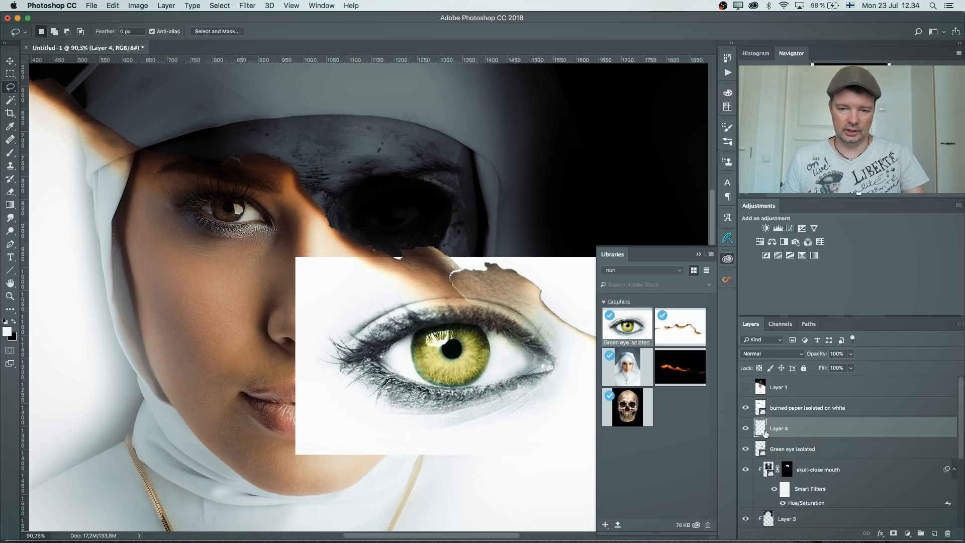
left_click(746, 449)
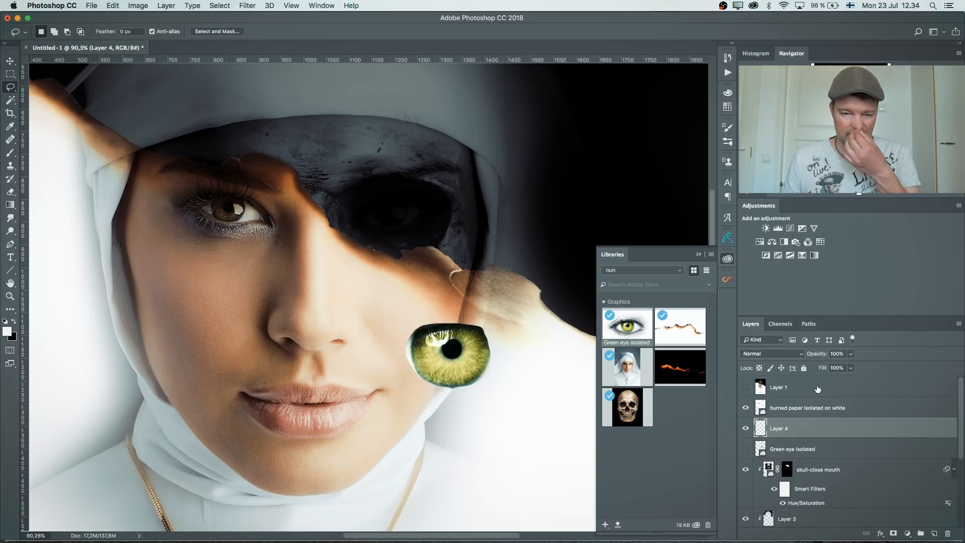
Scale the green iris down to match the nun's uncovered eye and place it inside the dark skull socket.
left_click(11, 61)
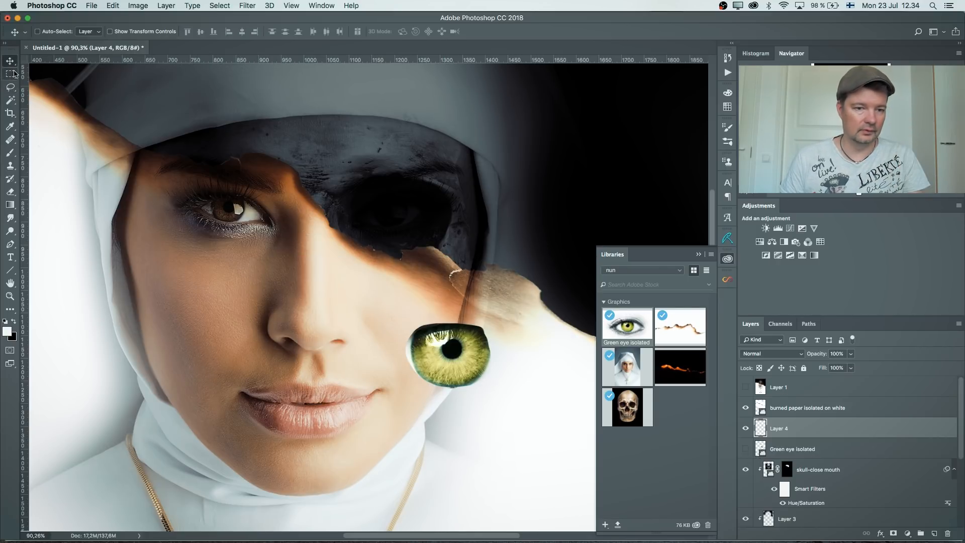
left_click_drag(467, 349, 263, 211)
key("super+t")
left_click_drag(288, 253, 245, 228)
left_click_drag(203, 187, 209, 191)
left_click_drag(244, 213, 401, 218)
key("Return")
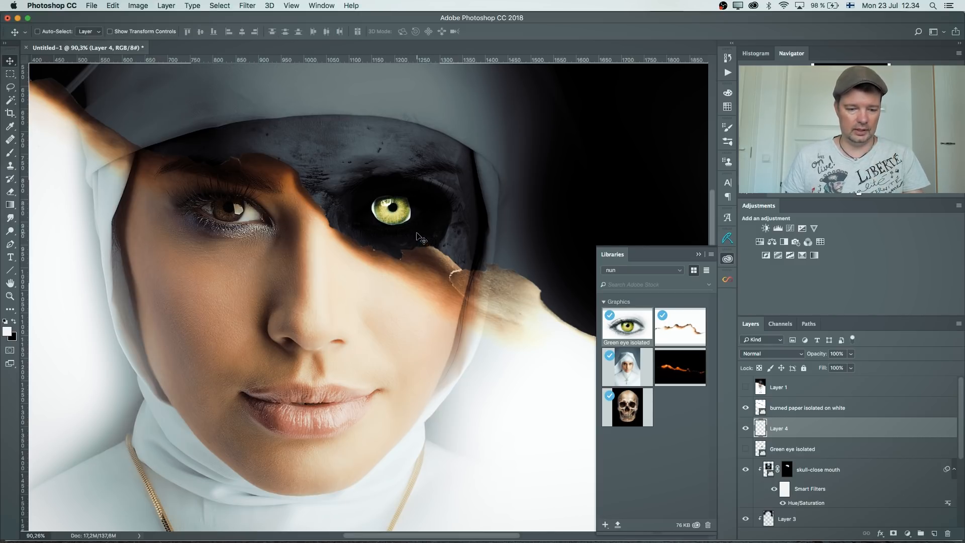
Flip the green iris on Layer 4 horizontally.
key("super+t")
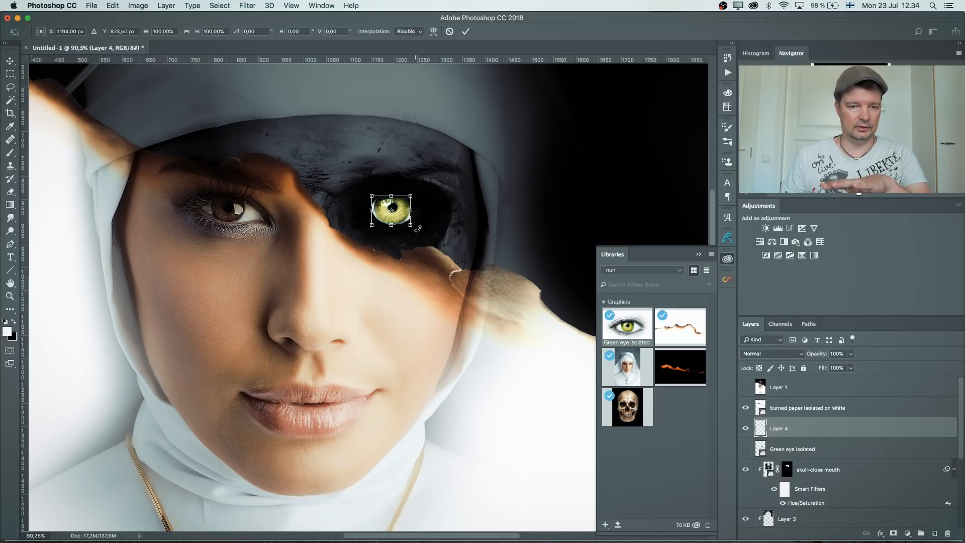
right_click(398, 215)
left_click(447, 344)
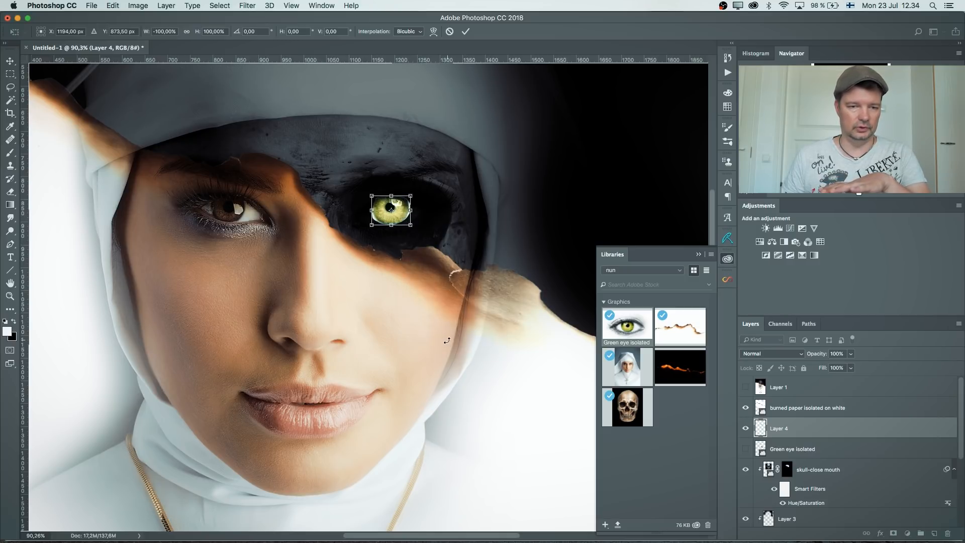
key("Return")
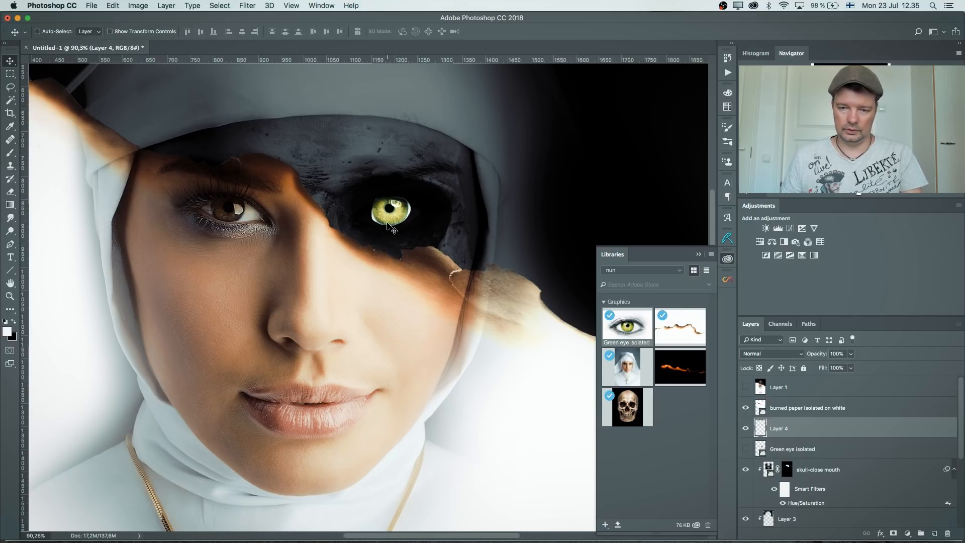
Mask Layer 4, paint out the bright rim around the iris with a small black brush, and compare it with the original poster in Layer 1.
left_click(893, 533)
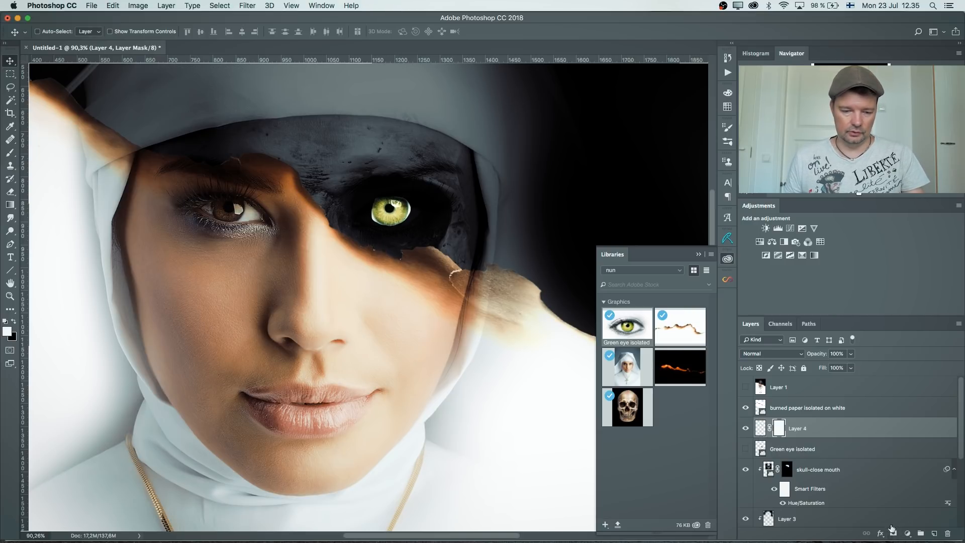
key("b")
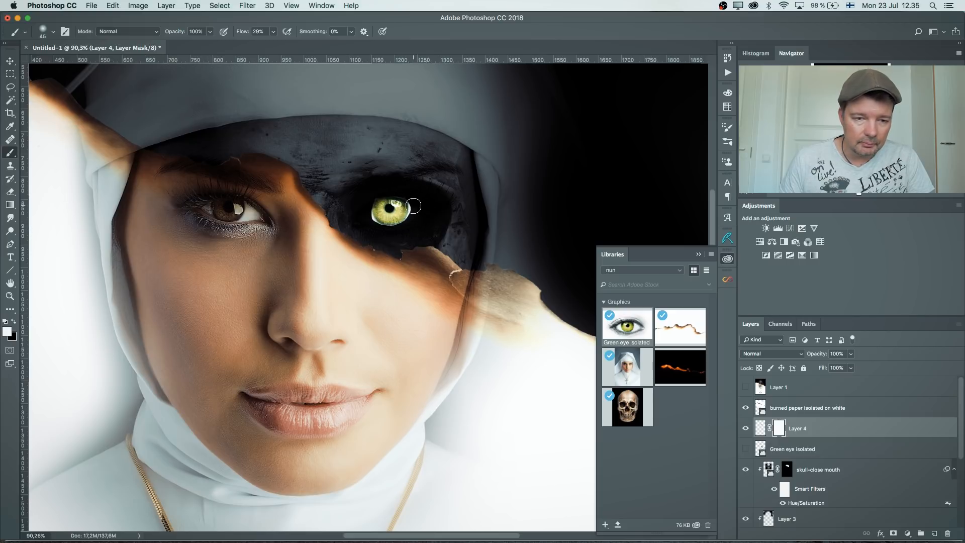
key("x")
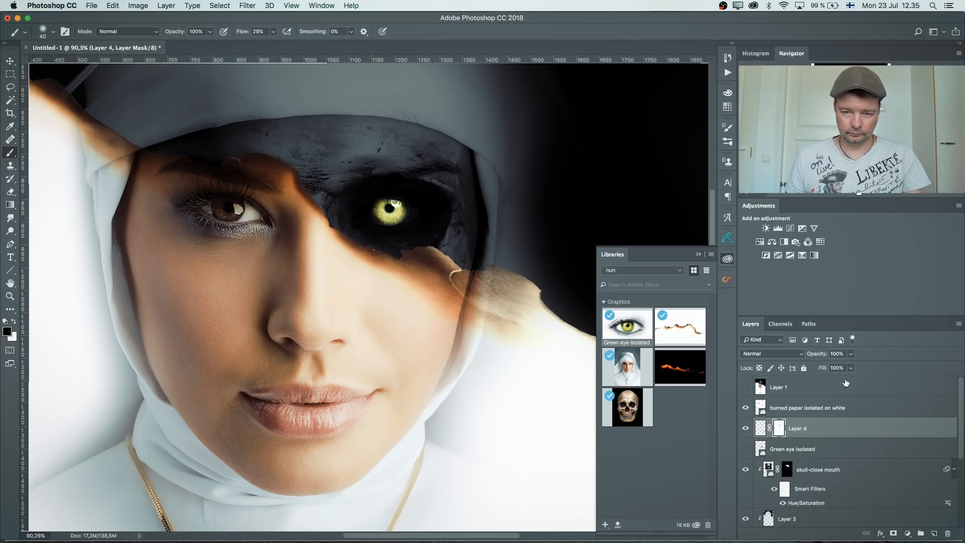
left_click(747, 387)
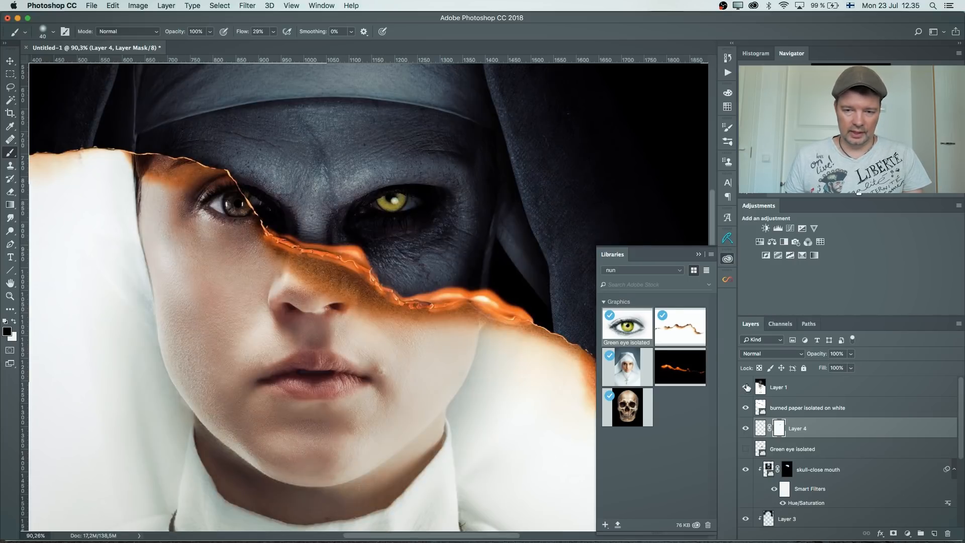
left_click(747, 387)
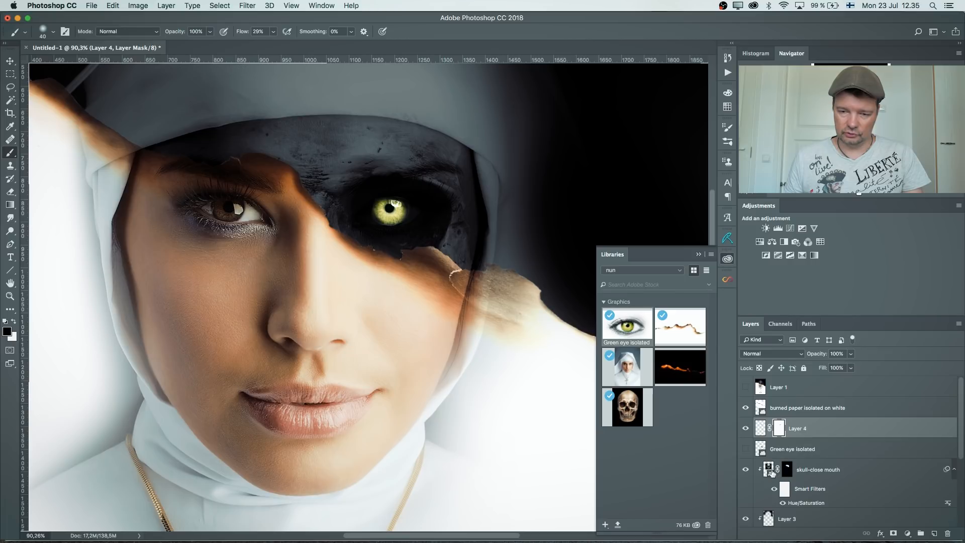
Squash the skull-close mouth layer to about 84% height and reposition it so the eye socket surrounds the yellow-green iris.
left_click(776, 470)
key("super+t")
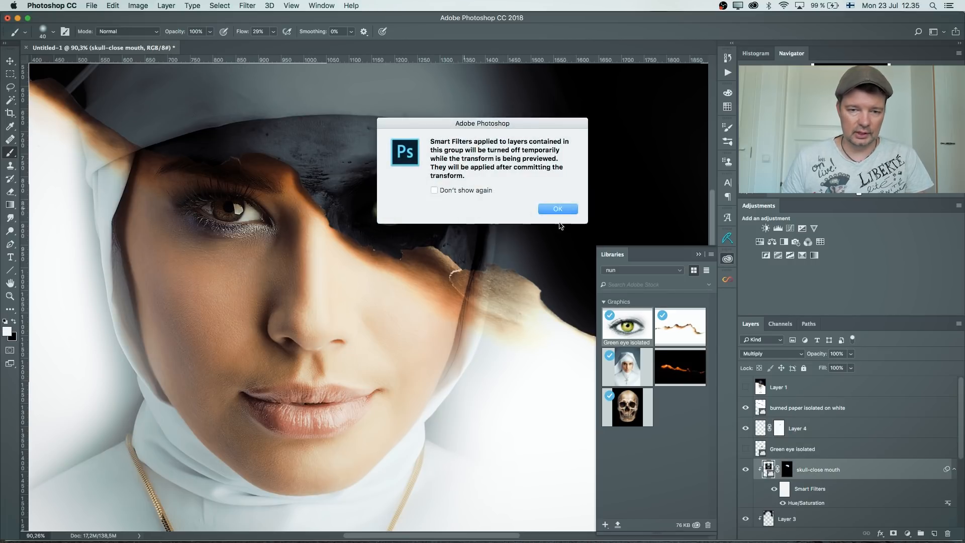
left_click(564, 210)
key("super+minus")
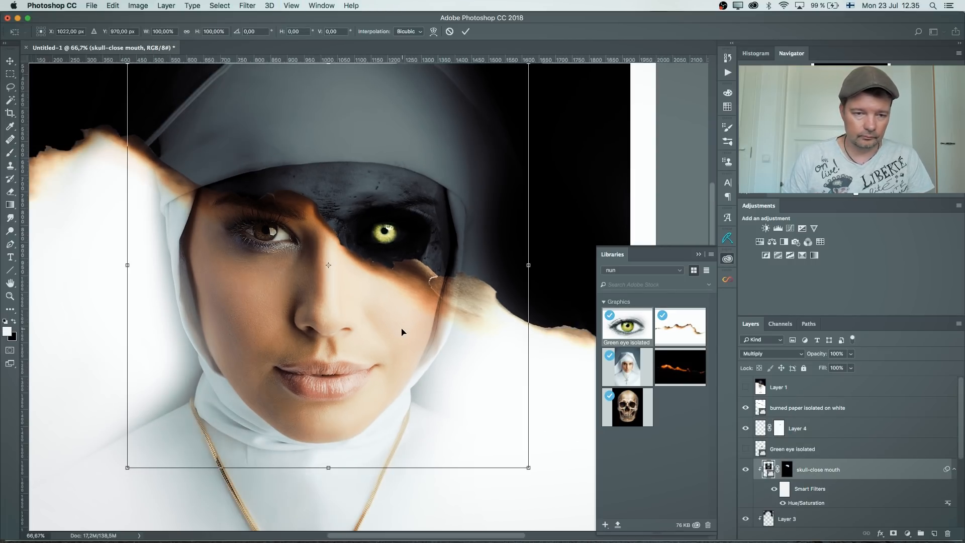
scroll(408, 300, "up", 4)
mouse_move(334, 122)
left_mouse_down()
mouse_move(335, 158)
mouse_move(331, 136)
left_mouse_up()
scroll(342, 251, "down", 9)
left_click_drag(334, 383, 397, 252)
mouse_move(409, 220)
left_mouse_down()
mouse_move(409, 209)
mouse_move(403, 226)
left_mouse_up()
mouse_move(333, 369)
left_mouse_down()
mouse_move(334, 345)
mouse_move(334, 355)
left_mouse_up()
left_click_drag(387, 239, 394, 247)
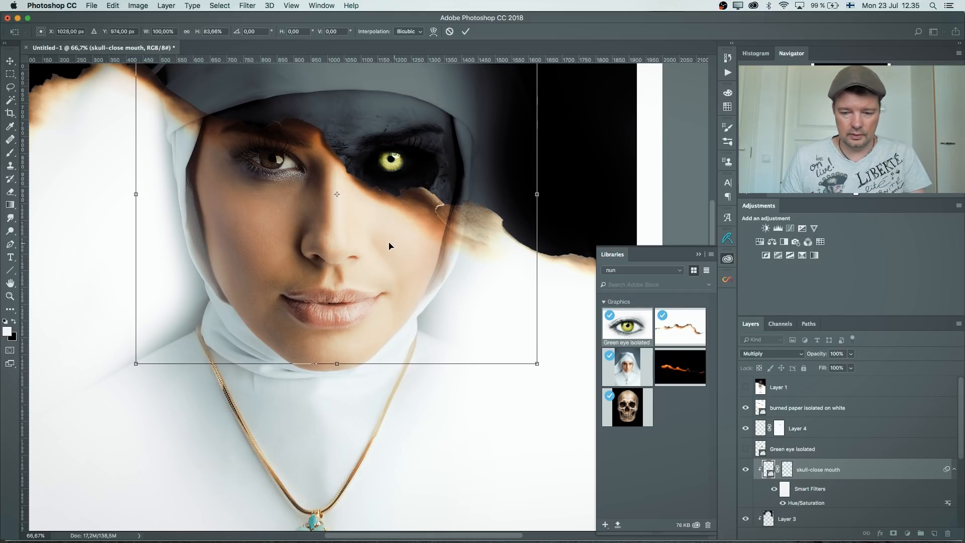
key("Return")
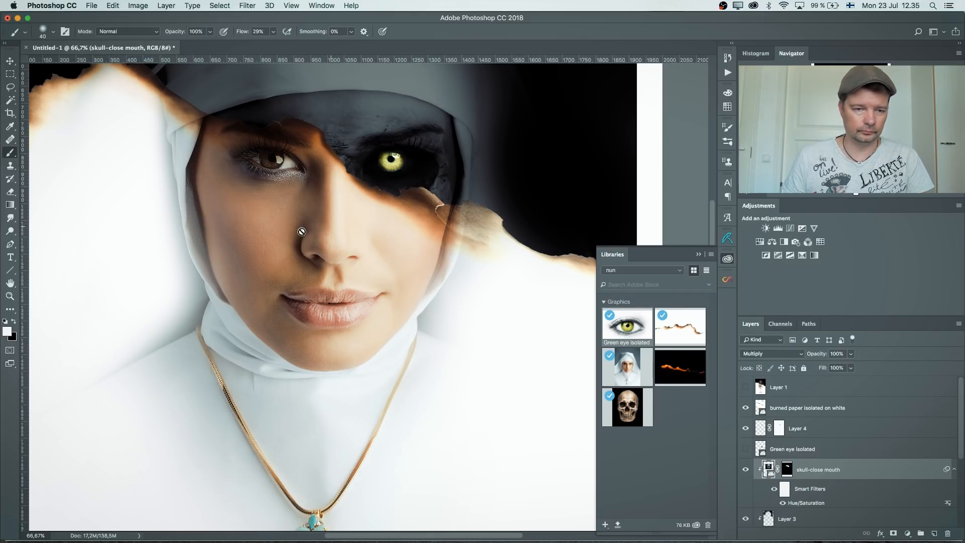
Examine the green iris edges up close in the dark socket, comparing the area with Layer 4 hidden and shown.
key("z")
left_click_drag(408, 166, 472, 167)
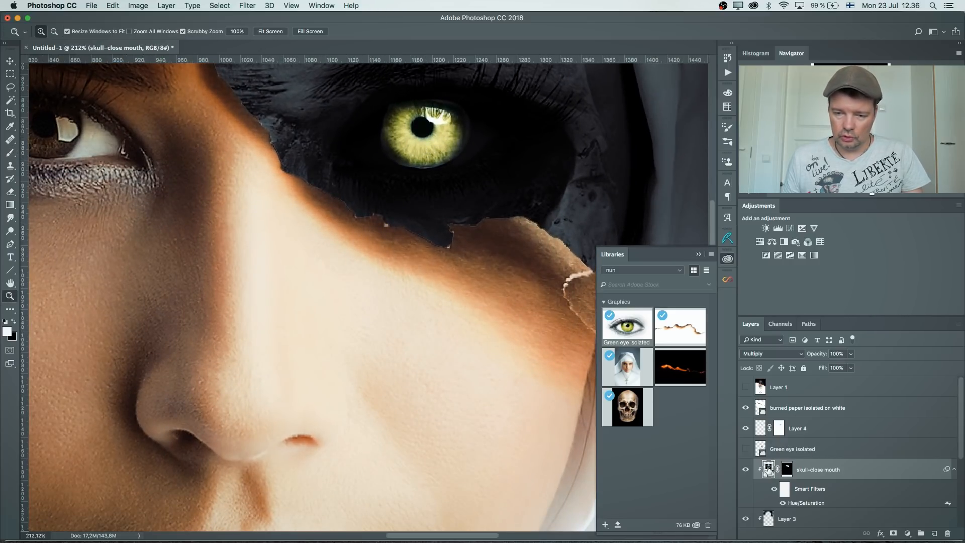
left_click(804, 428)
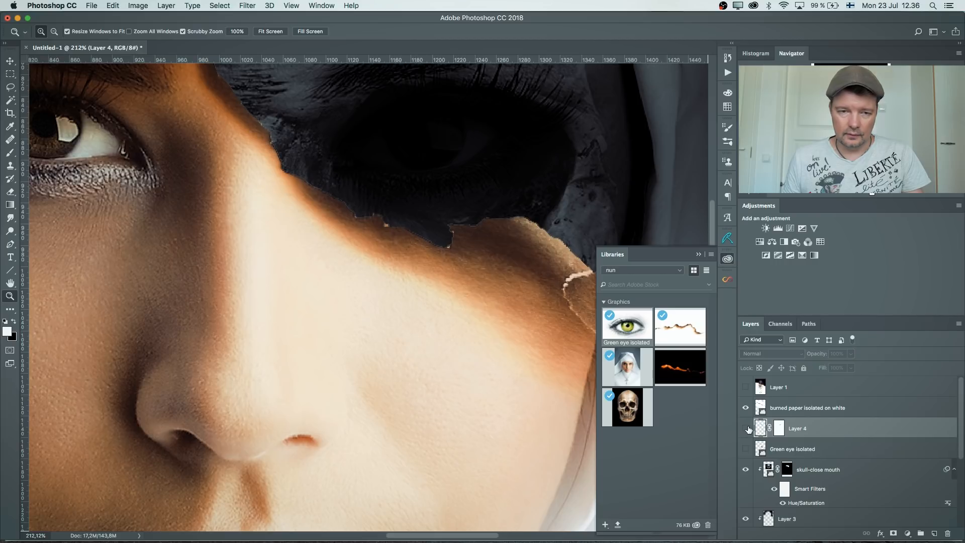
key("b")
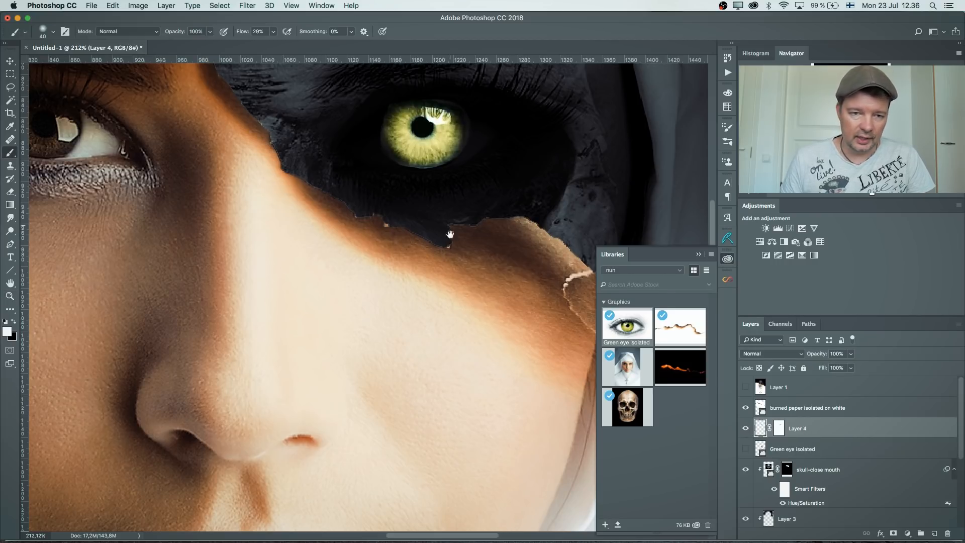
scroll(450, 221, "up", 5)
key("x")
mouse_move(445, 192)
left_mouse_down()
mouse_move(405, 194)
mouse_move(388, 225)
left_mouse_up()
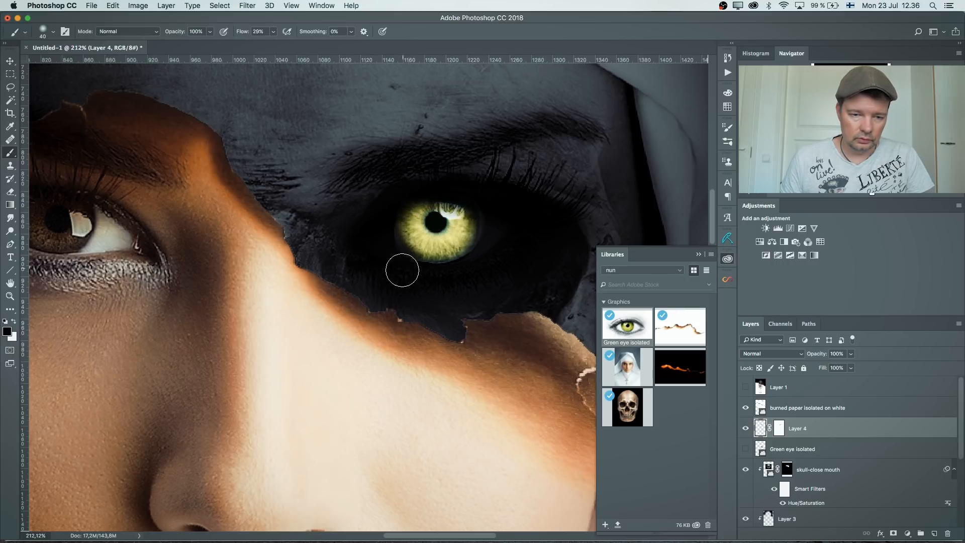
key("super+minus")
key("super+minus")
key("super+minus")
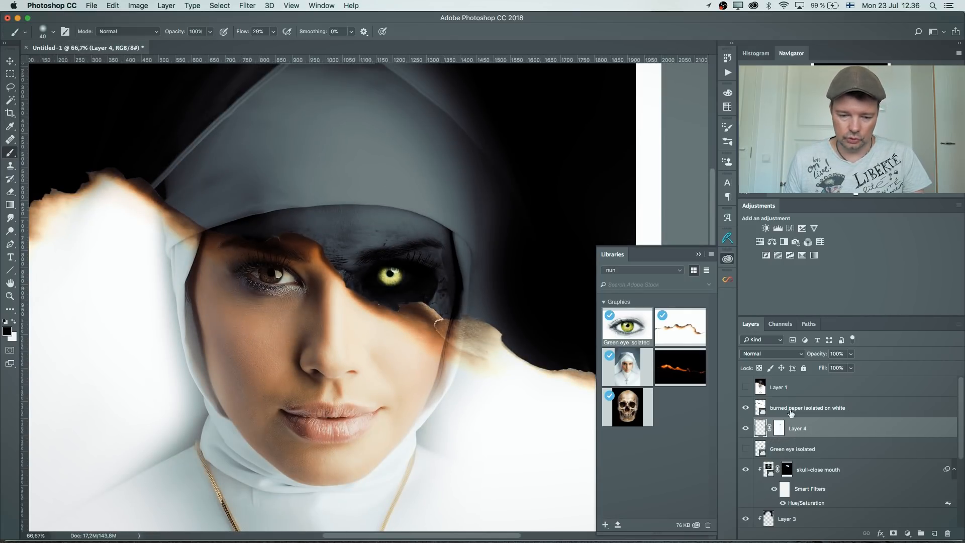
Add a Hue/Saturation adjustment clipped to Layer 4 with saturation -27 and lightness -1 to mute the iris colour.
left_click(907, 533)
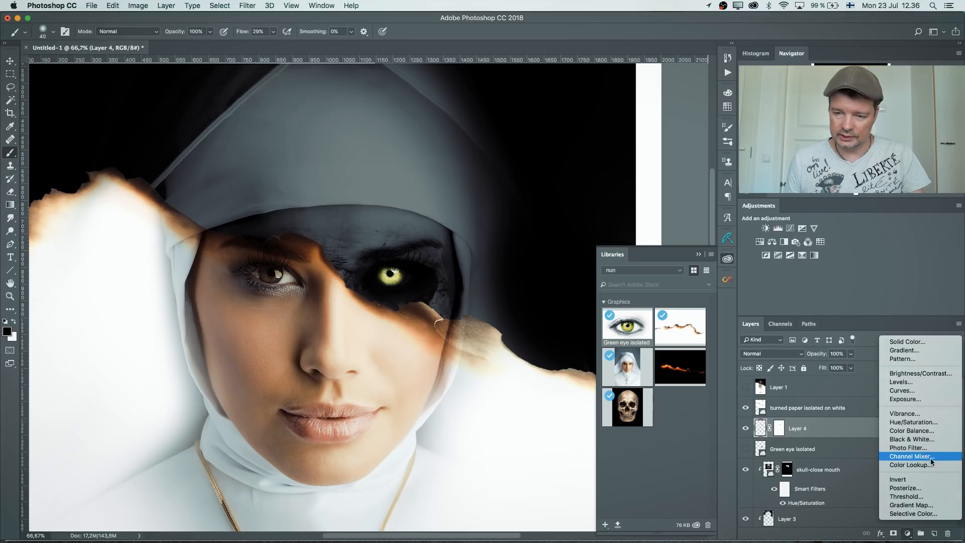
left_click(926, 422)
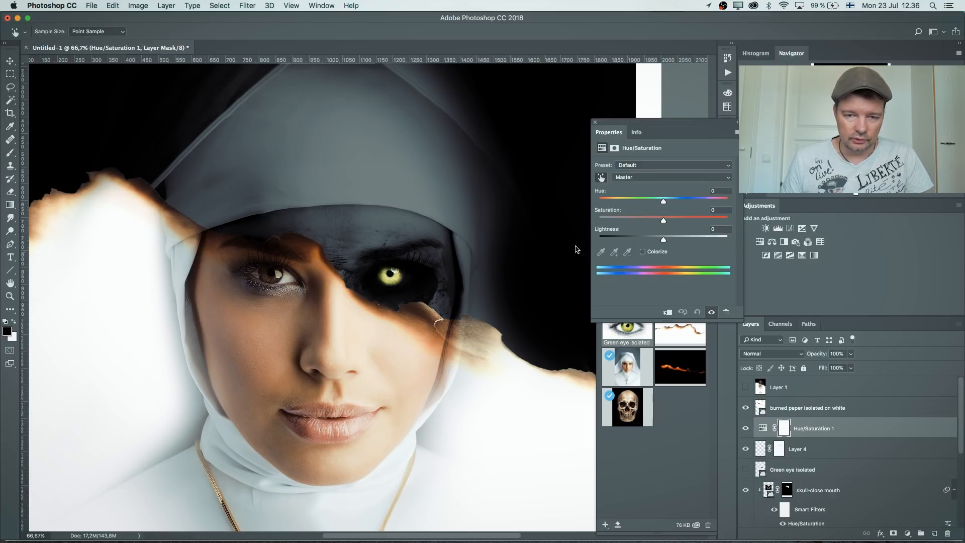
left_click_drag(656, 217, 652, 224)
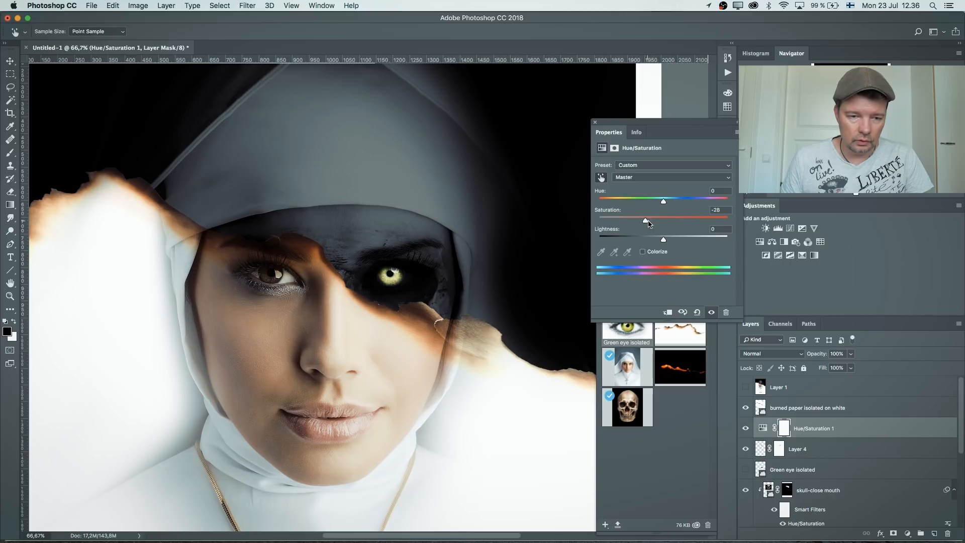
left_click(669, 313)
left_click_drag(645, 220, 662, 242)
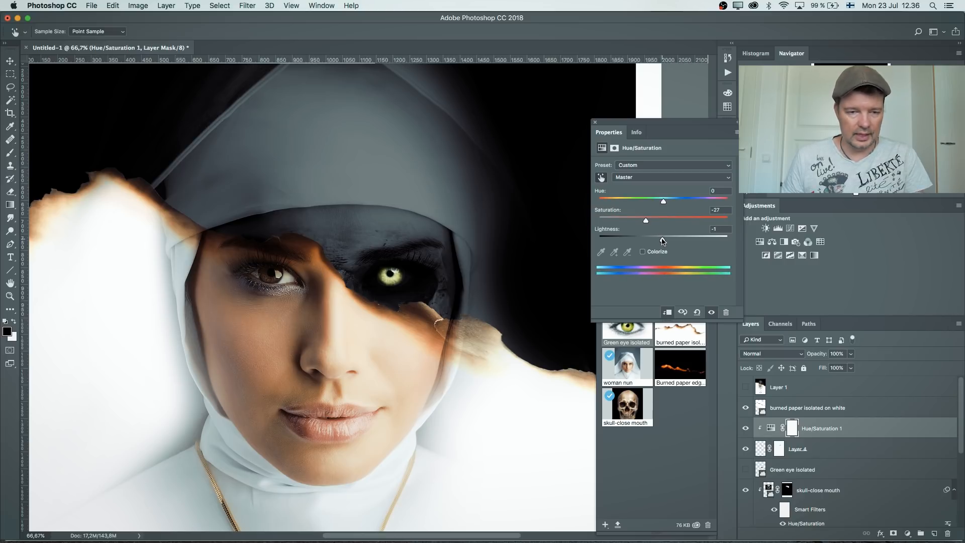
left_click(595, 122)
Add a Levels adjustment directly above Layer 4, clipped to it, with the white output level lowered to 212.
left_click(839, 454)
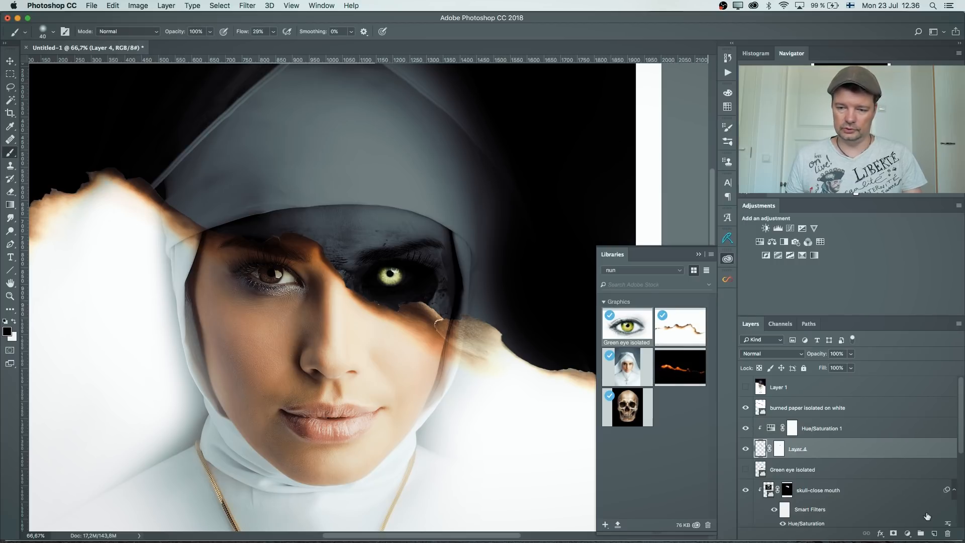
left_click(908, 536)
left_click(917, 382)
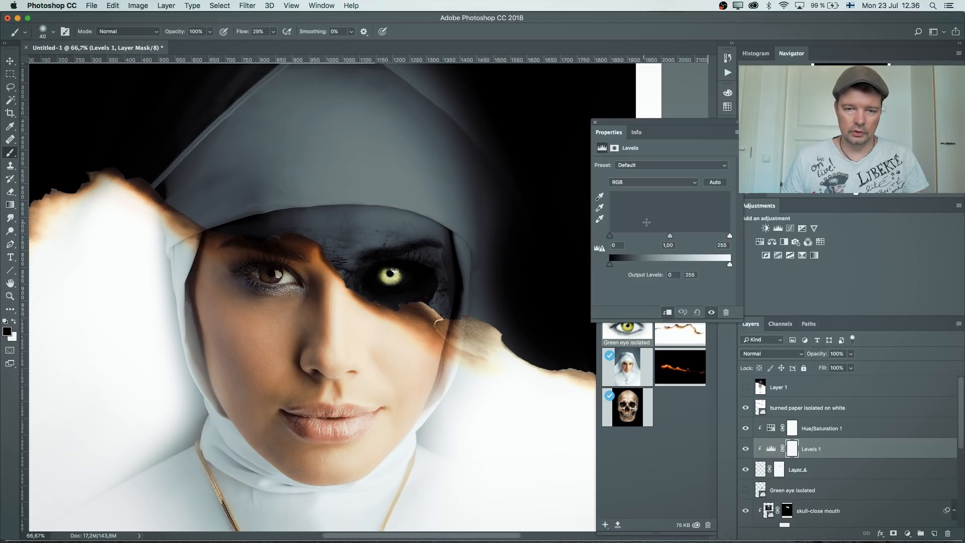
left_click_drag(730, 265, 714, 270)
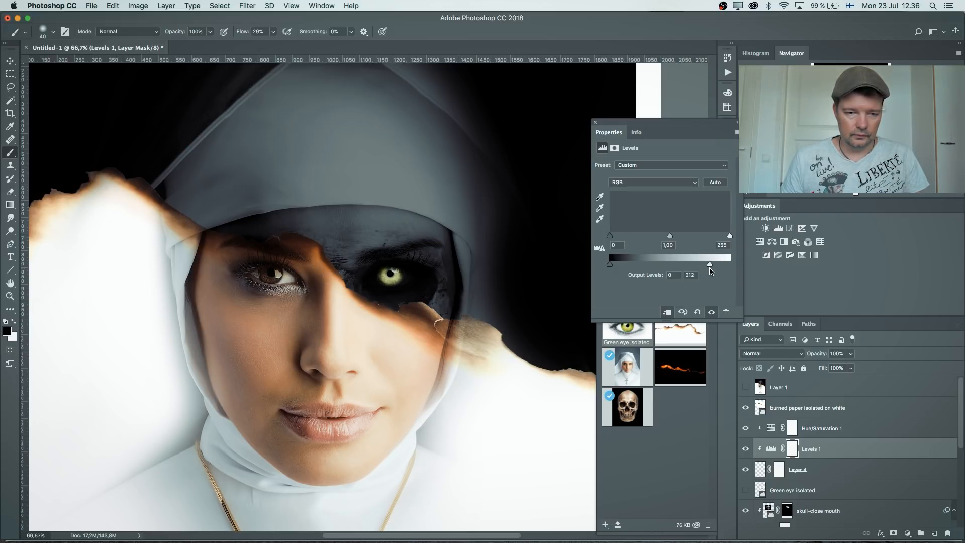
left_click(595, 122)
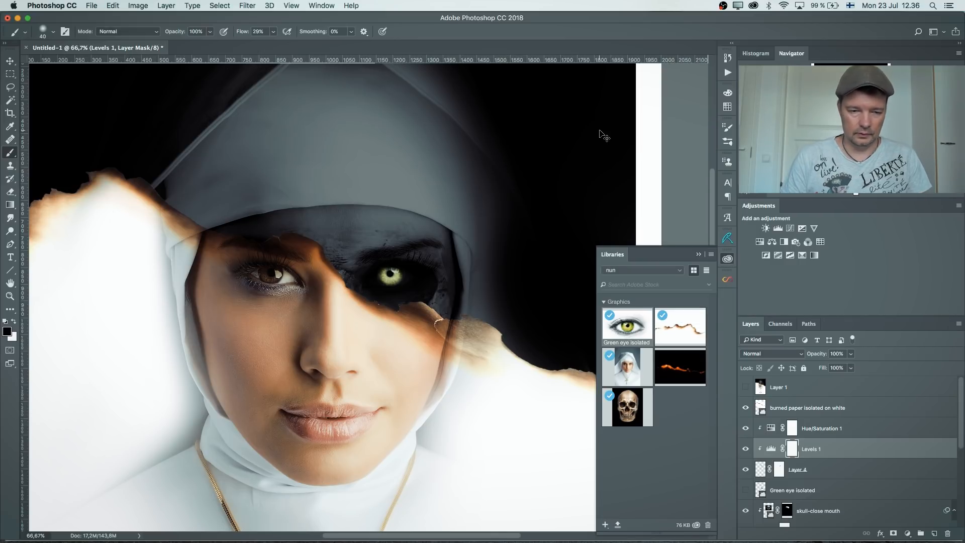
License the Burned paper edge stock image from the nun library and place it in the poster document.
key("super+minus")
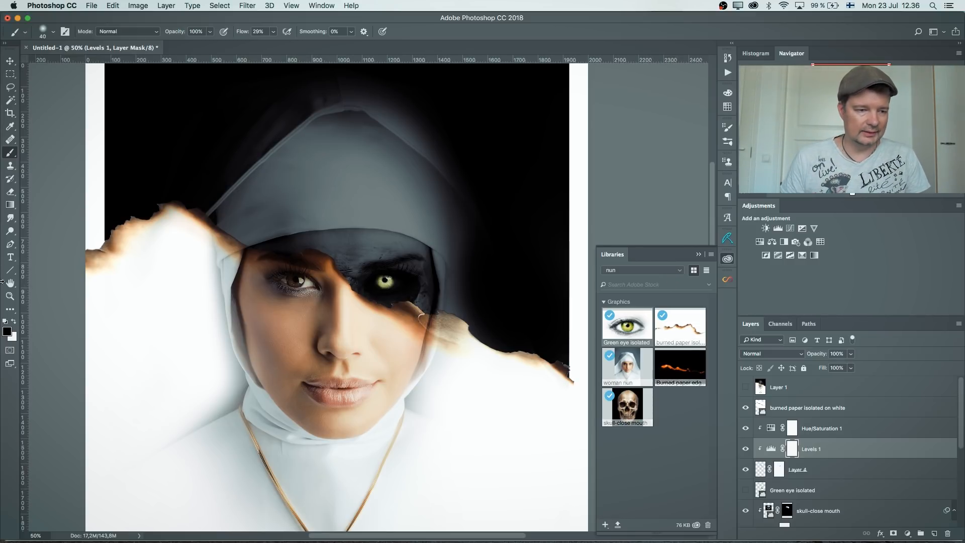
left_click(11, 296)
left_click_drag(432, 299, 400, 320)
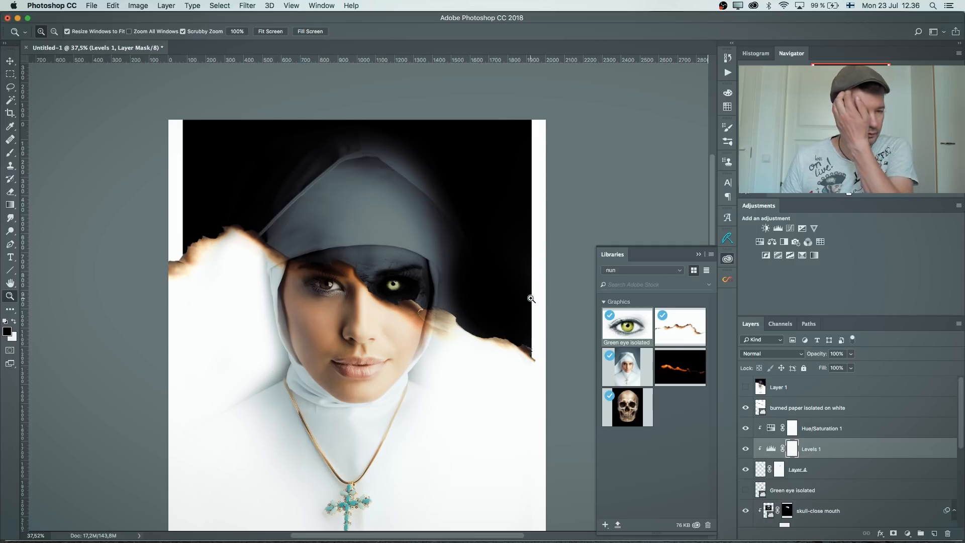
right_click(675, 367)
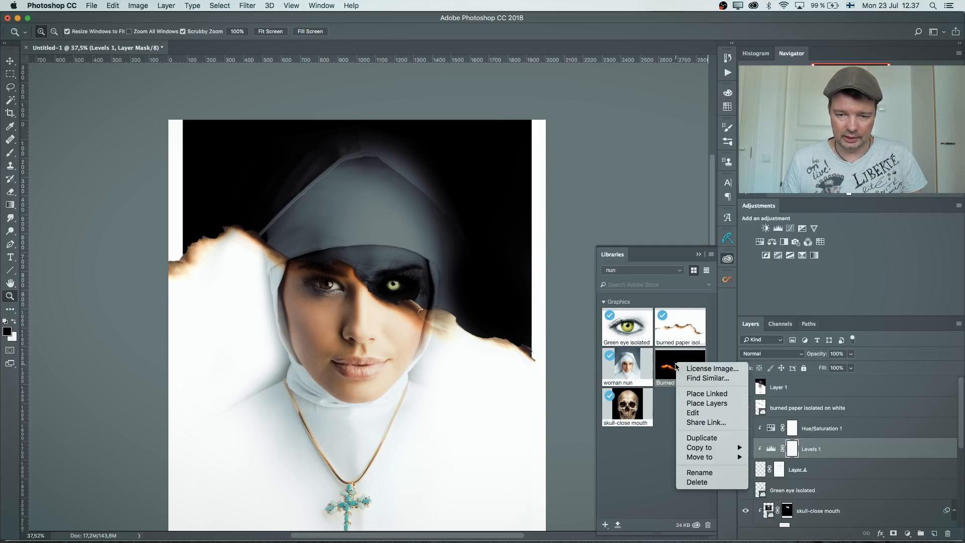
left_click(676, 321)
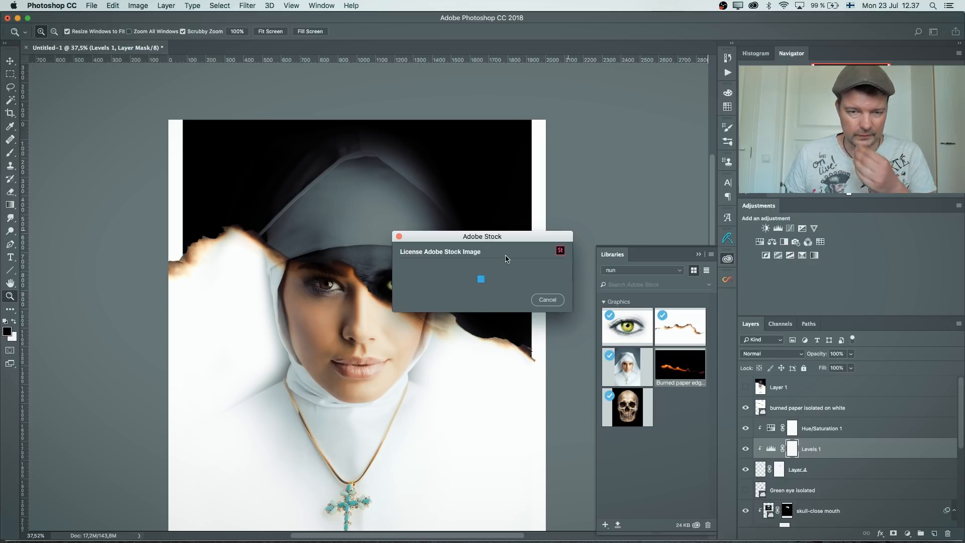
left_click(553, 314)
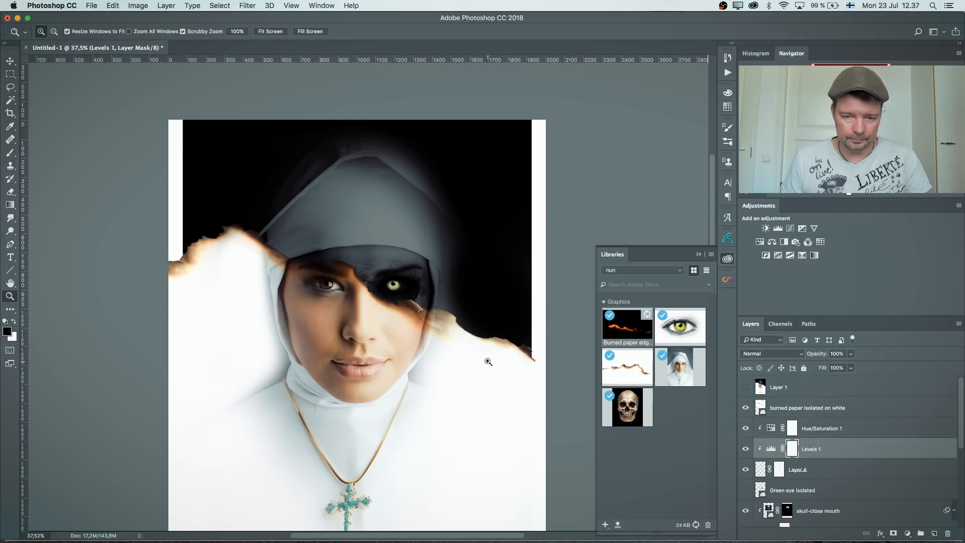
key("Return")
key("z")
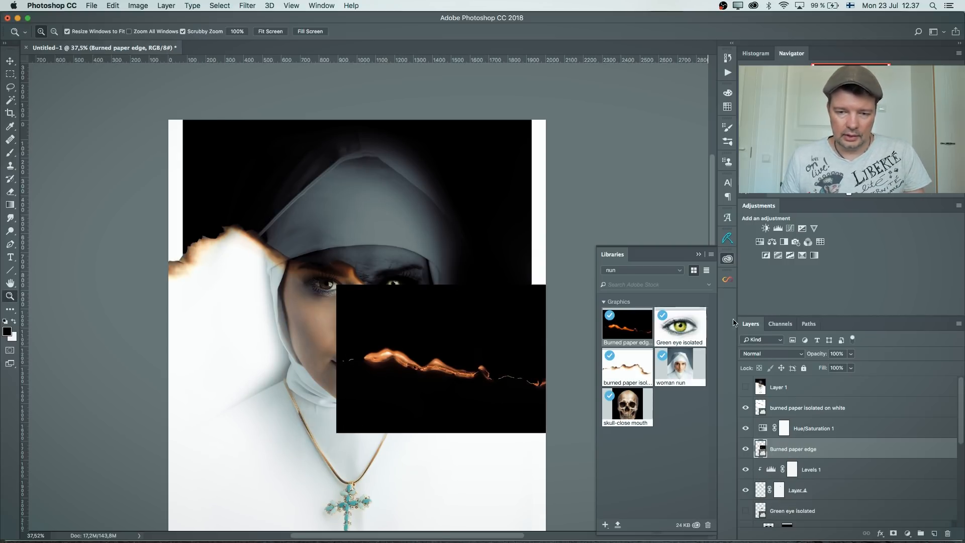
Set the Burned paper edge layer to Screen blending and move its flames up over the nun's face near the paper tear.
left_click(773, 355)
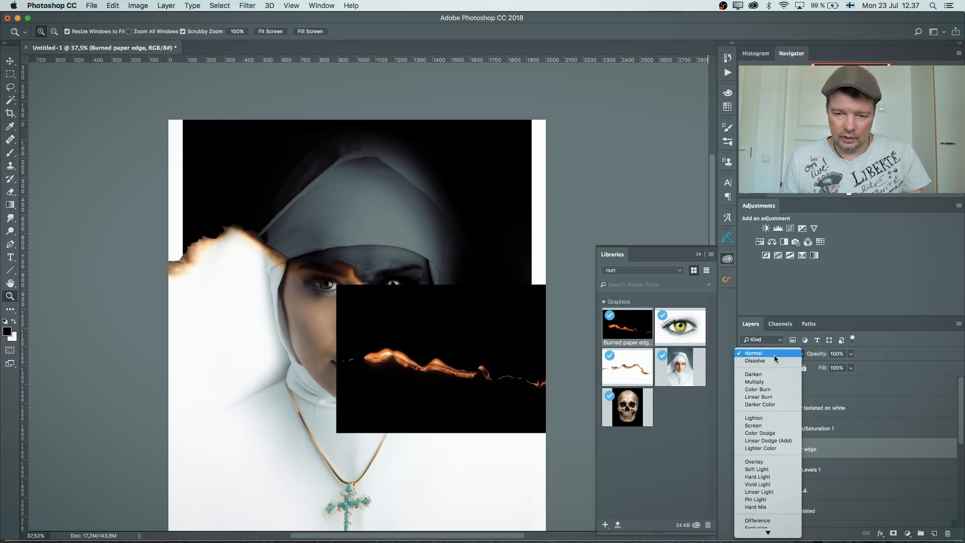
left_click(804, 424)
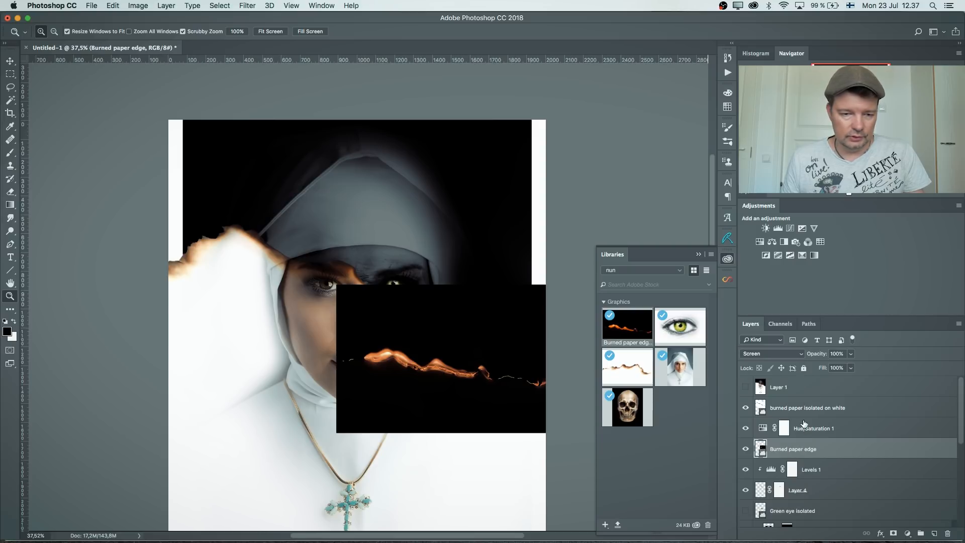
left_click(10, 61)
mouse_move(425, 384)
left_mouse_down()
mouse_move(411, 325)
mouse_move(400, 334)
left_mouse_up()
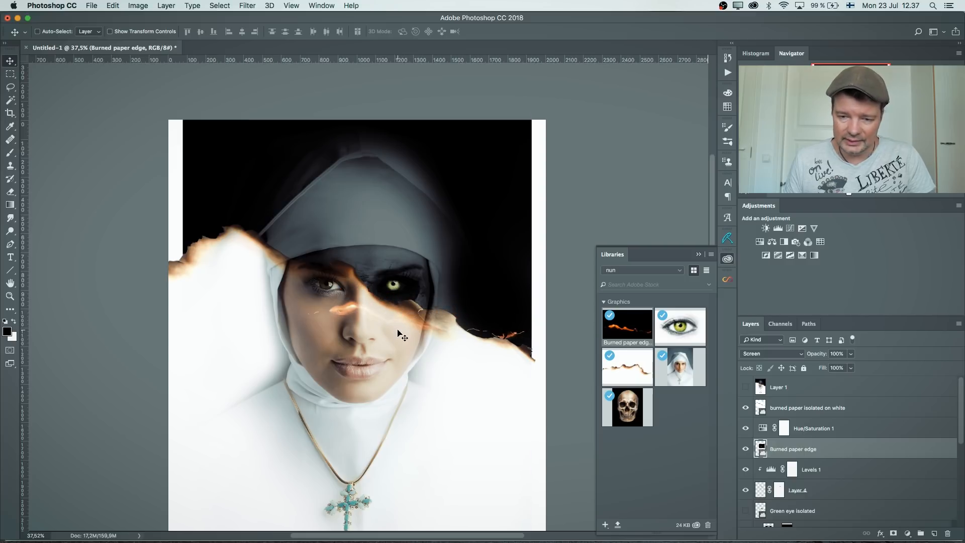
Compare with the original poster in Layer 1, and move Burned paper edge above the burned paper isolated on white layer.
left_click(746, 386)
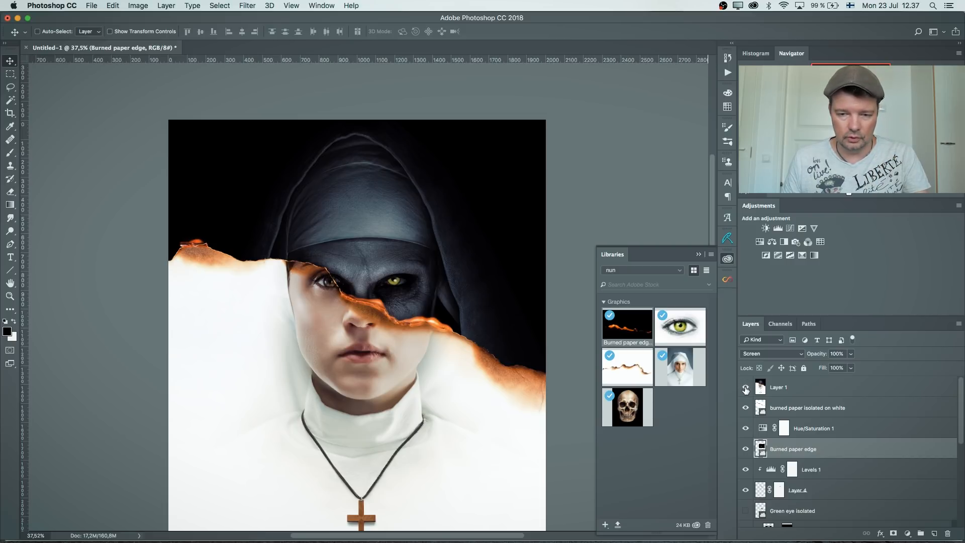
left_click(746, 388)
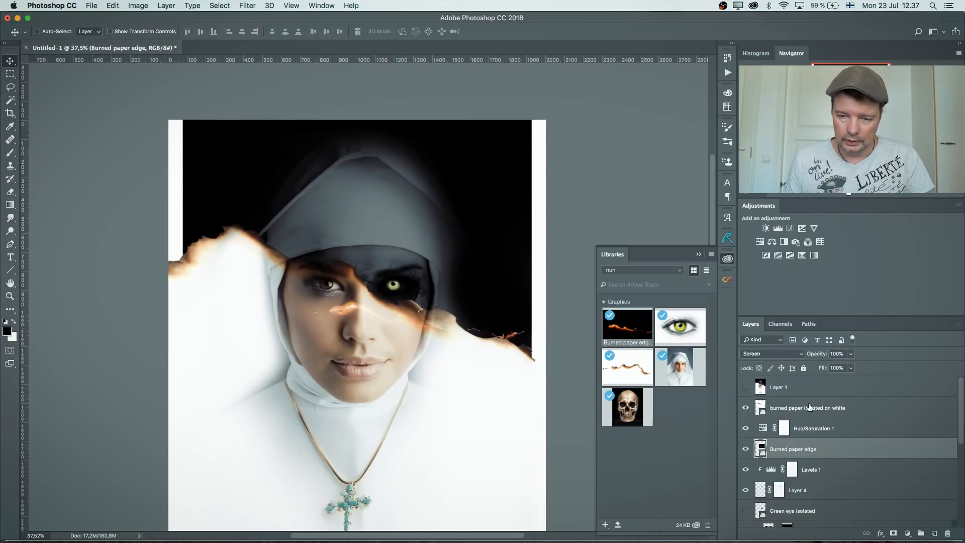
left_click_drag(409, 332, 418, 319)
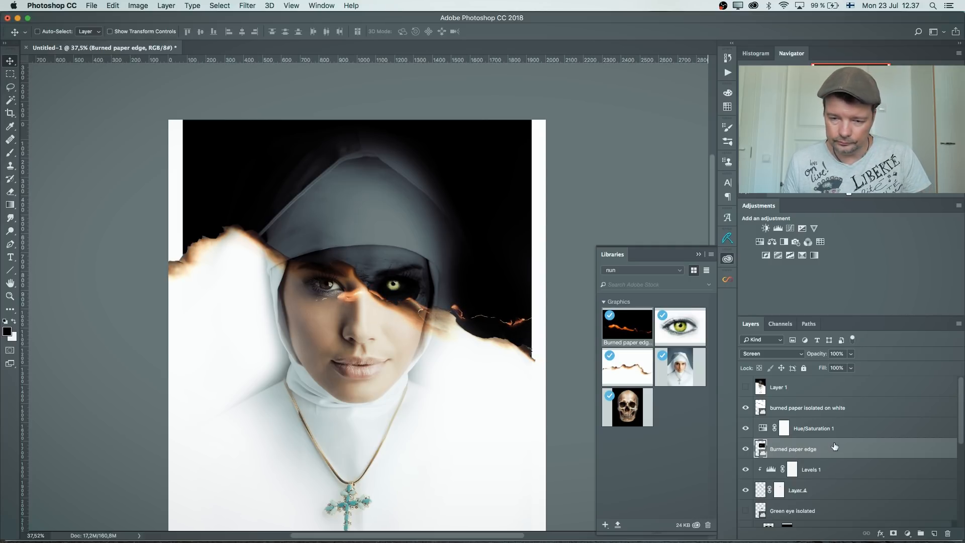
left_click_drag(834, 447, 834, 400)
mouse_move(404, 311)
left_mouse_down()
mouse_move(401, 333)
mouse_move(412, 303)
mouse_move(408, 317)
left_mouse_up()
Flip the Burned paper edge horizontally, rotate it about 26 degrees clockwise, and align its flames with the tear below the green eye.
key("super+t")
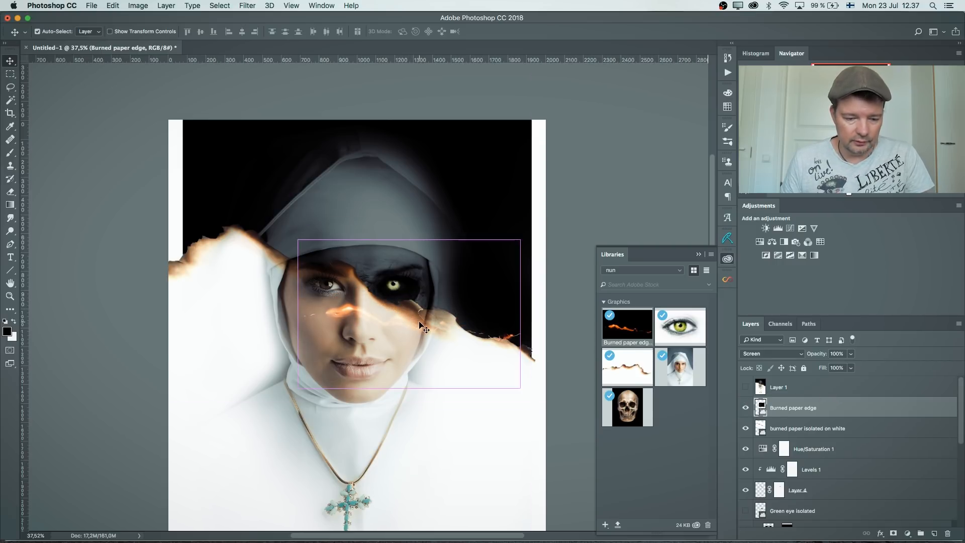
right_click(410, 340)
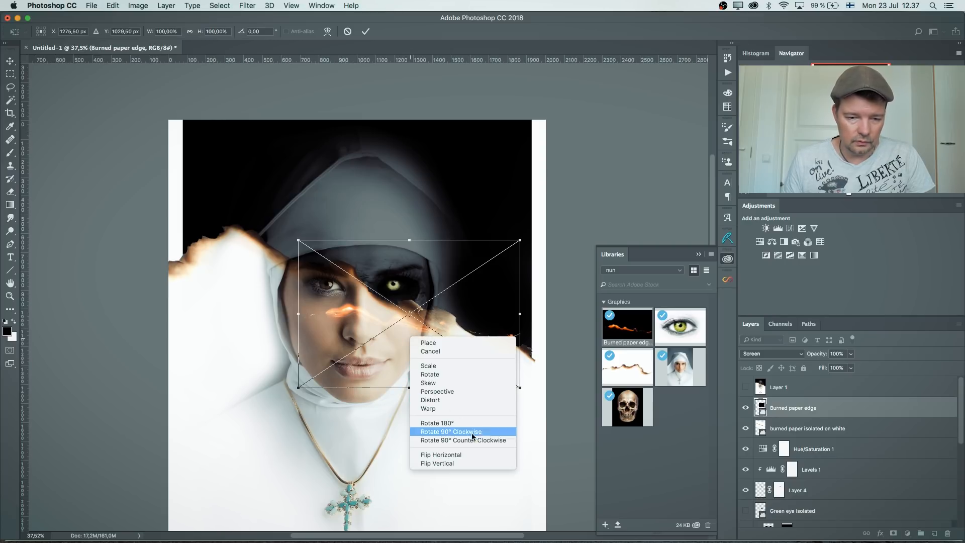
left_click(442, 455)
mouse_move(419, 325)
left_mouse_down()
mouse_move(359, 276)
mouse_move(367, 320)
left_mouse_up()
left_click_drag(496, 213, 537, 274)
left_click_drag(409, 345, 403, 314)
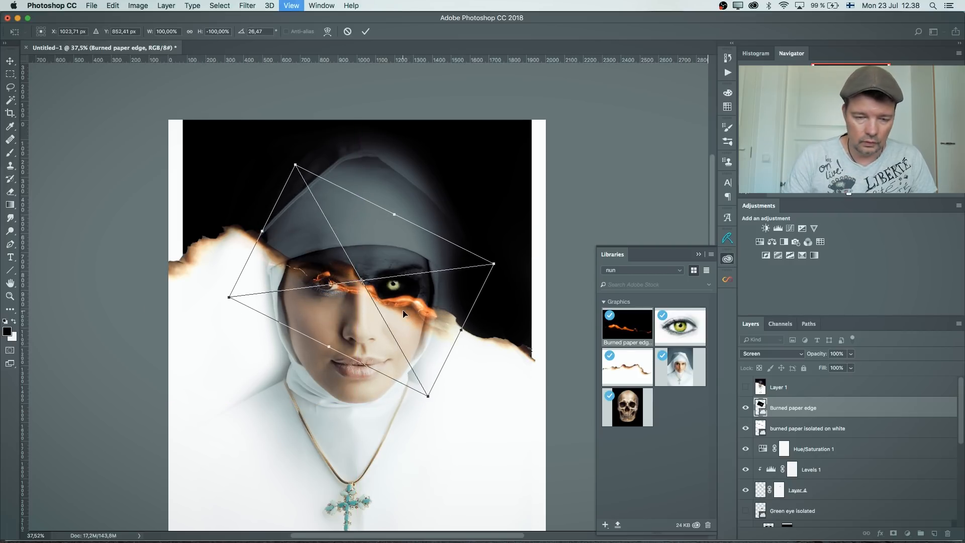
key("super+1")
left_click_drag(471, 363, 423, 368)
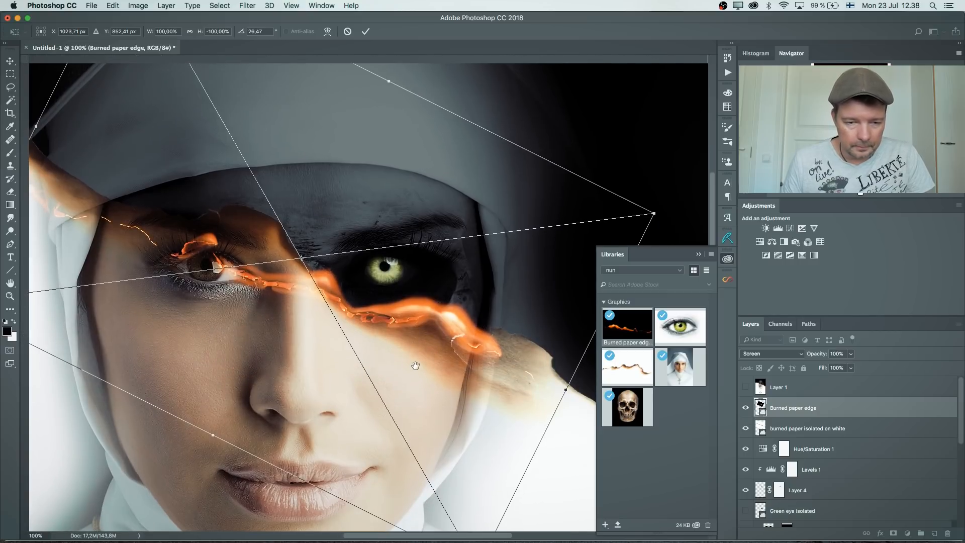
mouse_move(458, 320)
left_mouse_down()
mouse_move(468, 355)
mouse_move(463, 339)
left_mouse_up()
key("Return")
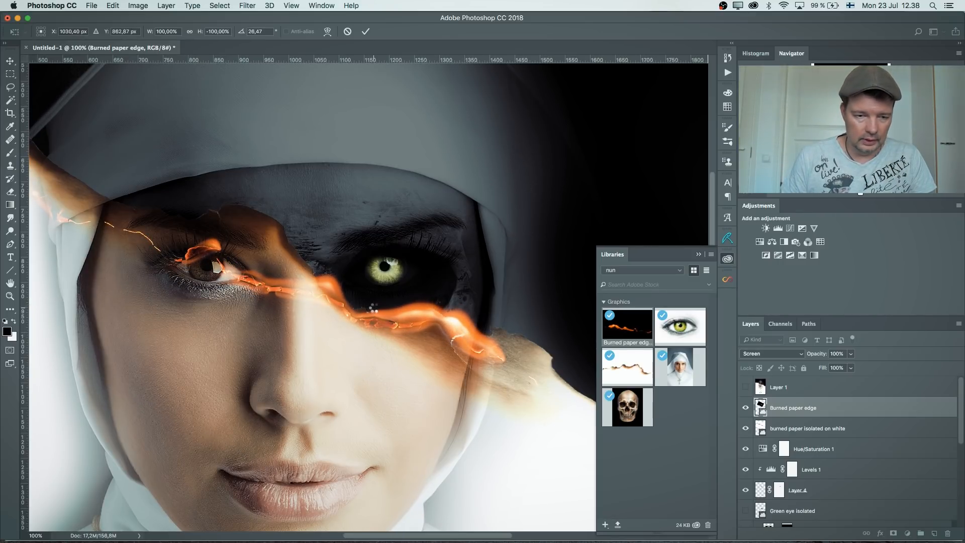
Rasterize the Burned paper edge smart object into a regular pixel layer.
key("super+t")
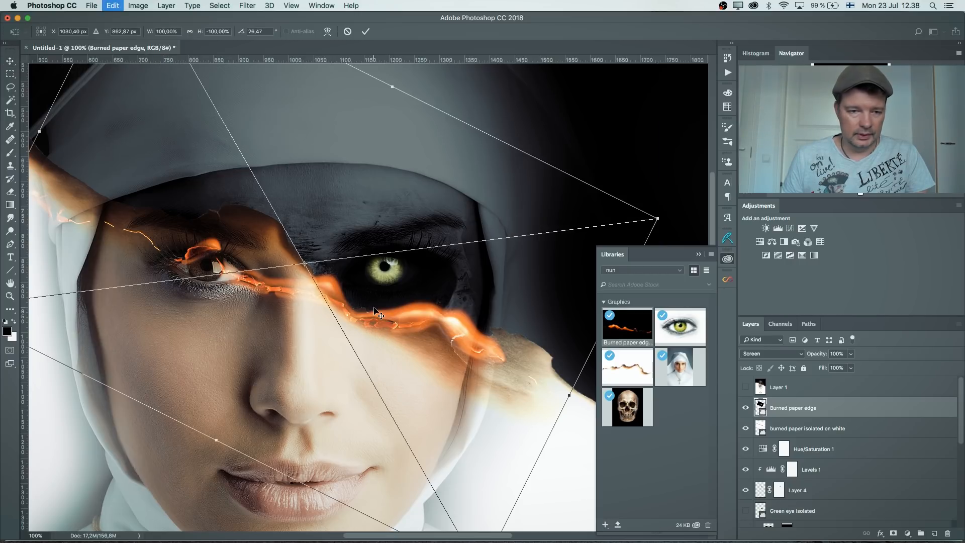
key("Escape")
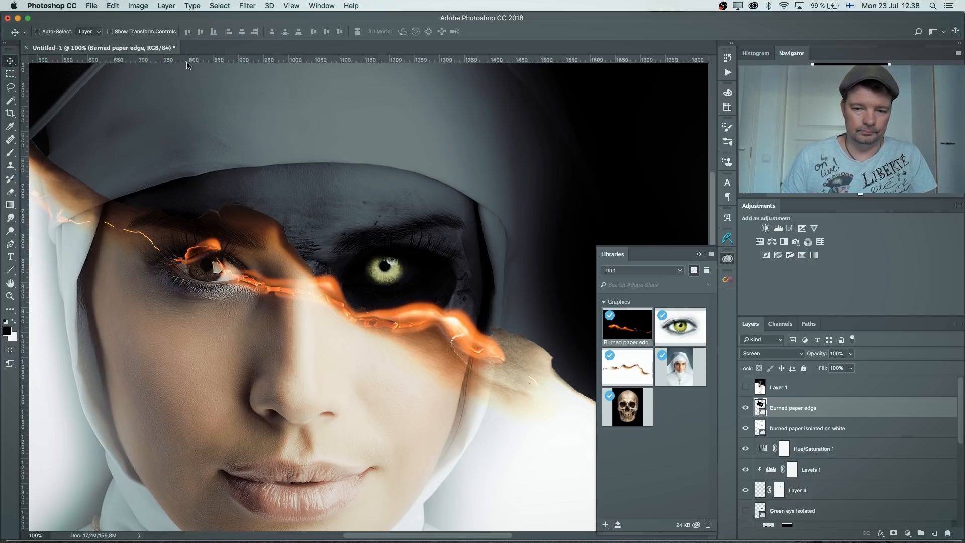
right_click(789, 409)
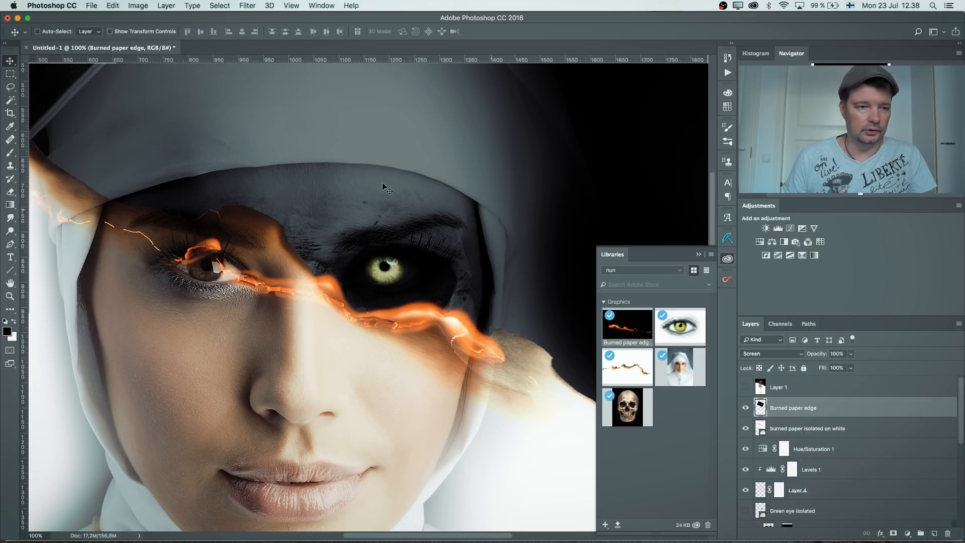
Start a Puppet Warp on the Burned paper edge layer, pinning its flames around the brown eye and nose bridge and nudging the nearby pins.
left_click(147, 3)
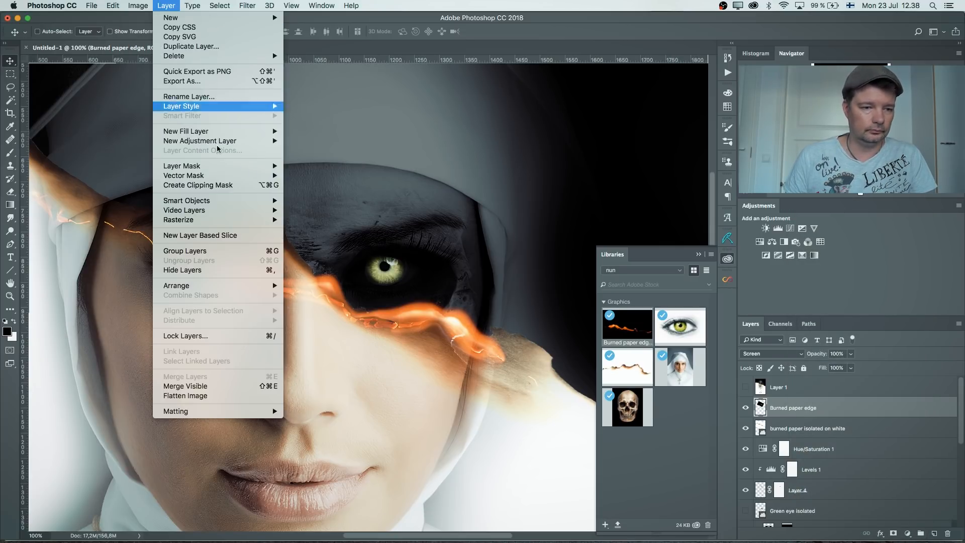
mouse_move(237, 206)
mouse_move(145, 7)
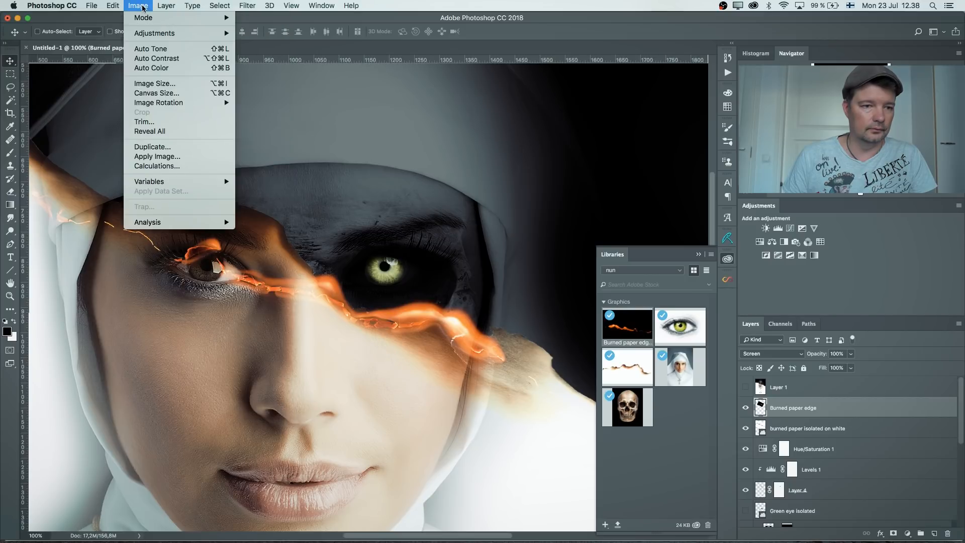
mouse_move(114, 10)
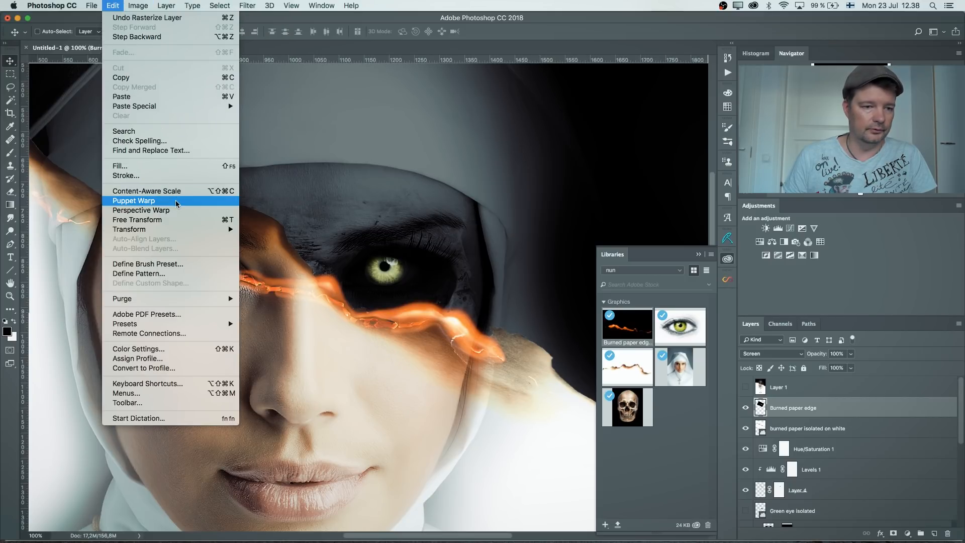
left_click(133, 201)
left_click(355, 318)
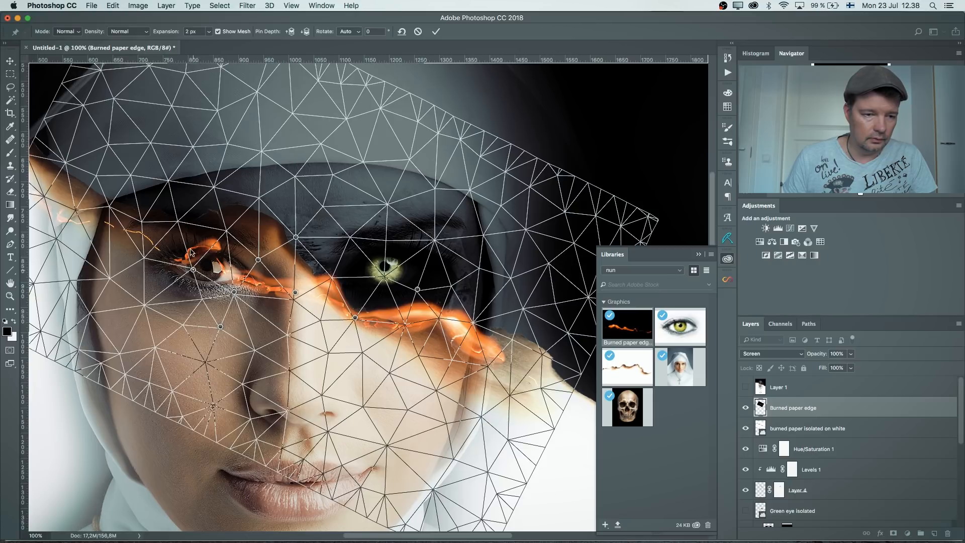
mouse_move(258, 260)
left_mouse_down()
mouse_move(270, 244)
mouse_move(257, 252)
left_mouse_up()
left_click(242, 275)
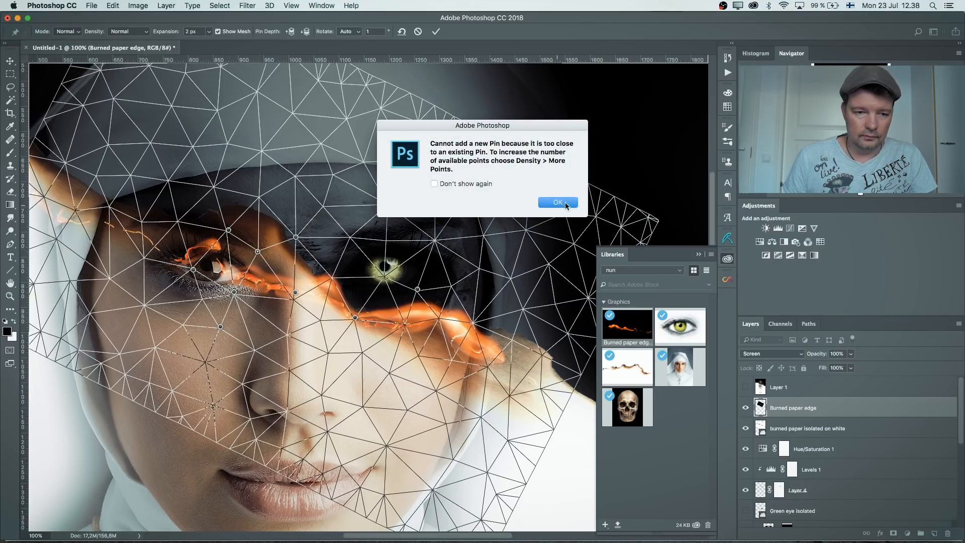
left_click(554, 203)
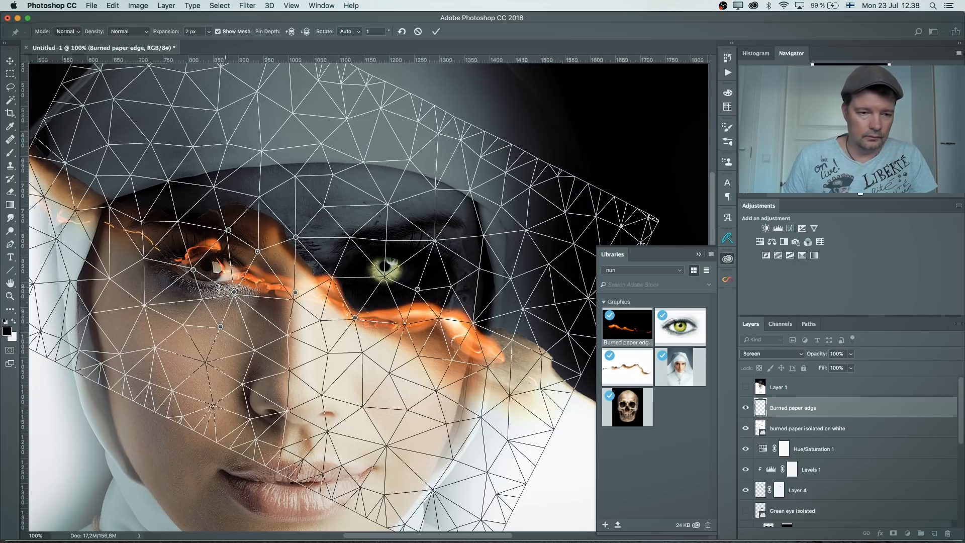
mouse_move(233, 291)
left_mouse_down()
mouse_move(242, 279)
mouse_move(238, 286)
left_mouse_up()
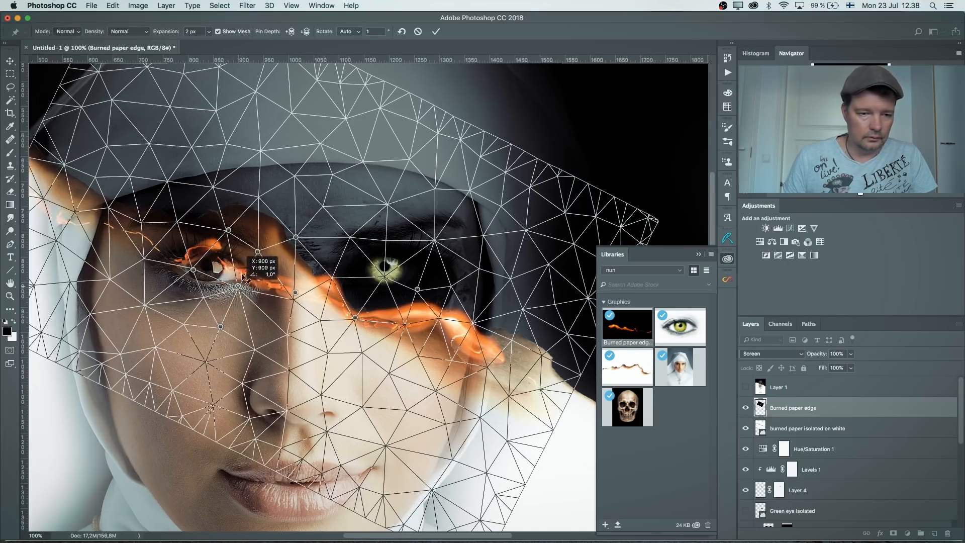
left_click_drag(297, 238, 275, 241)
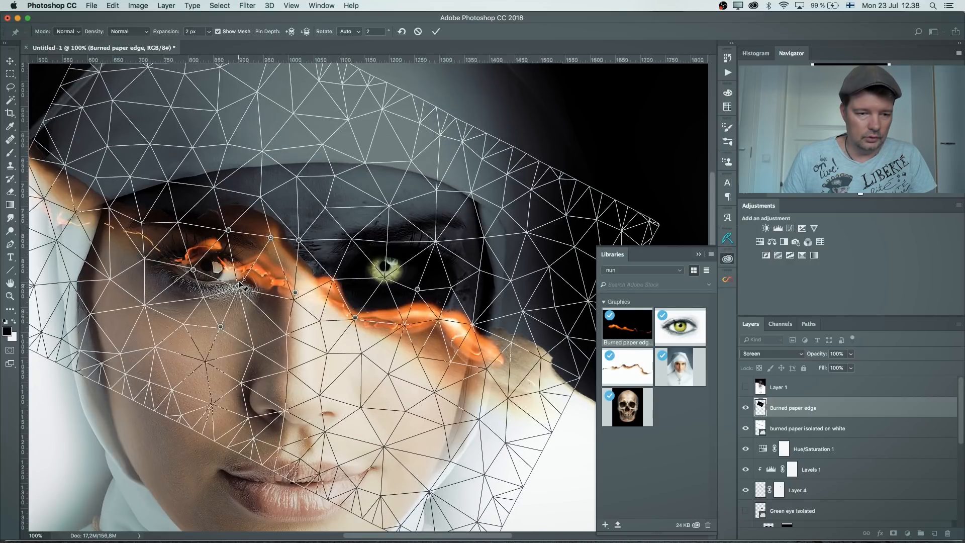
Warp the flames beside the brown eye upward so they follow the tear from the eyebrow down to the nose bridge.
left_click_drag(240, 286, 244, 271)
left_click_drag(210, 174, 249, 155)
left_click_drag(201, 262, 257, 213)
left_click_drag(245, 270, 301, 230)
left_click(279, 229)
left_click_drag(295, 293, 299, 271)
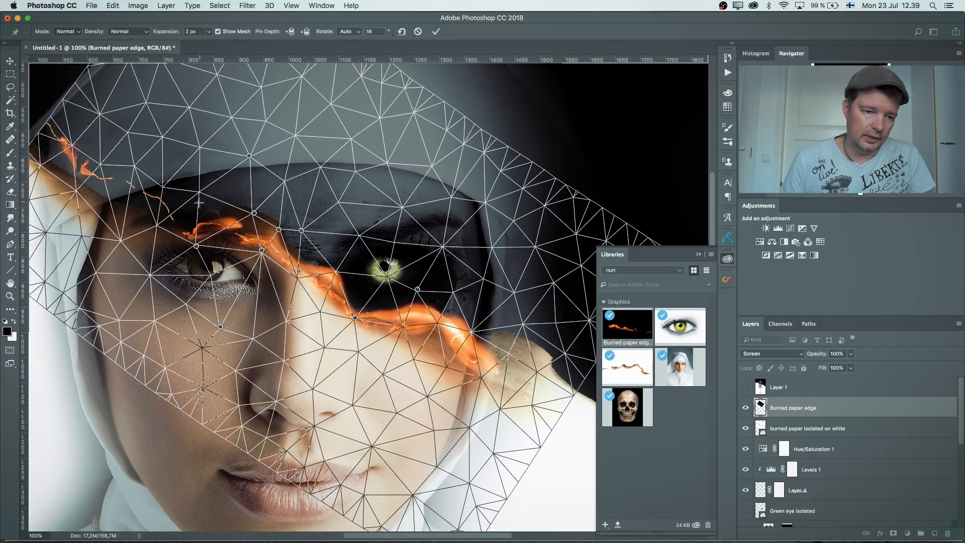
Refine the warp pins around the brow and nose bridge, raising the flames above the brown eye toward the tear.
left_click_drag(253, 212, 250, 200)
left_click(276, 214)
left_click_drag(302, 230, 308, 236)
left_click_drag(220, 326, 212, 290)
left_click_drag(200, 187, 210, 165)
left_click(200, 247)
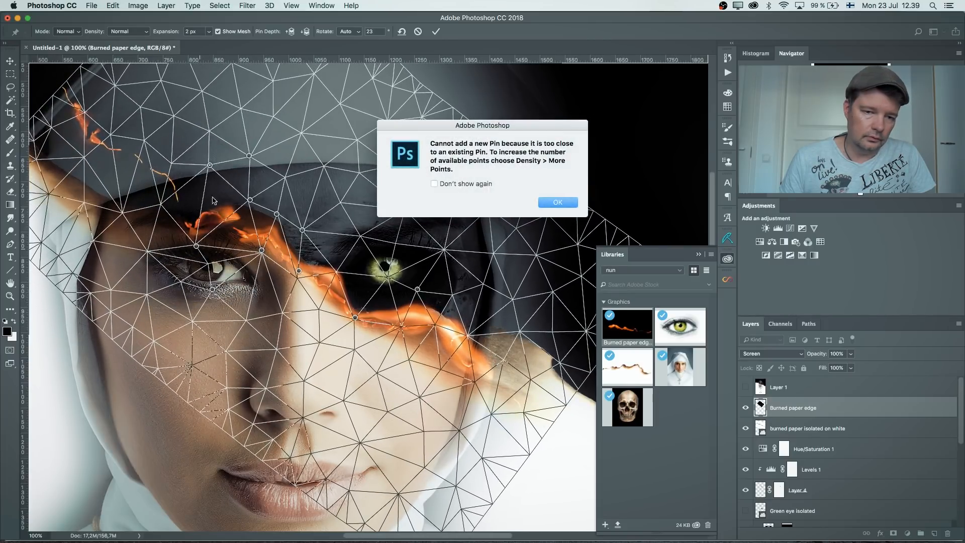
left_click(548, 199)
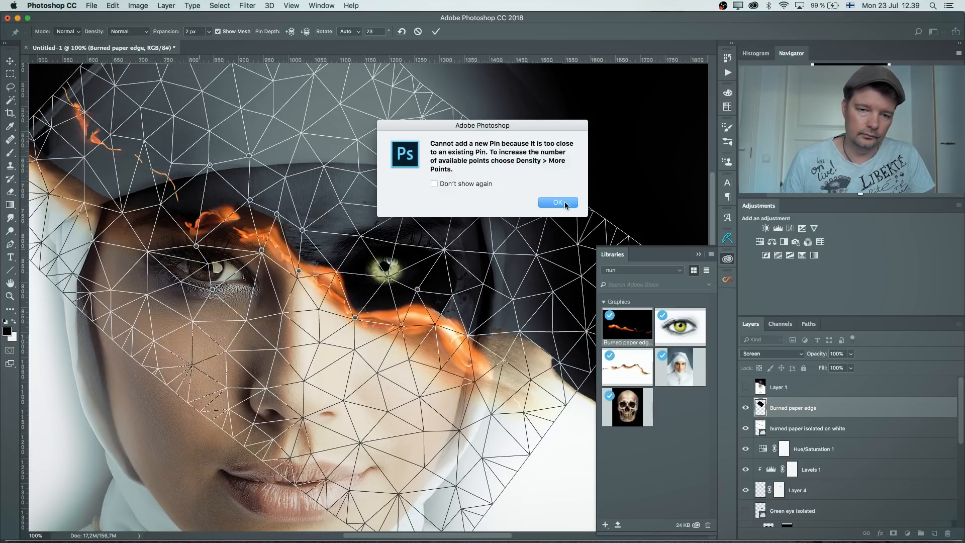
left_click(566, 205)
left_click_drag(197, 248, 199, 224)
left_click_drag(262, 249, 266, 197)
left_click_drag(299, 271, 303, 265)
Pin the flames below the green eye, bend their outer end up along the tear, fine-tune the brow, and apply the Puppet Warp.
left_click(311, 311)
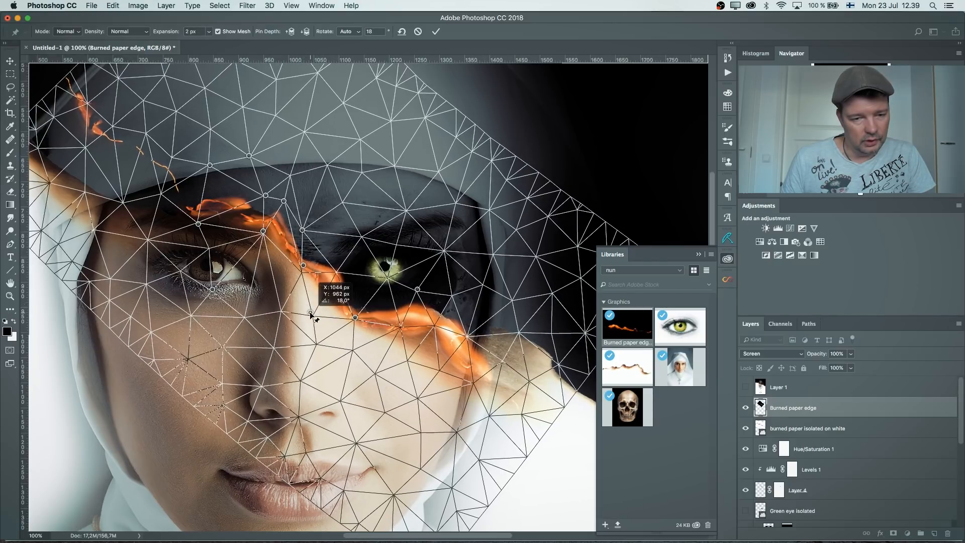
left_click(332, 285)
left_click(470, 337)
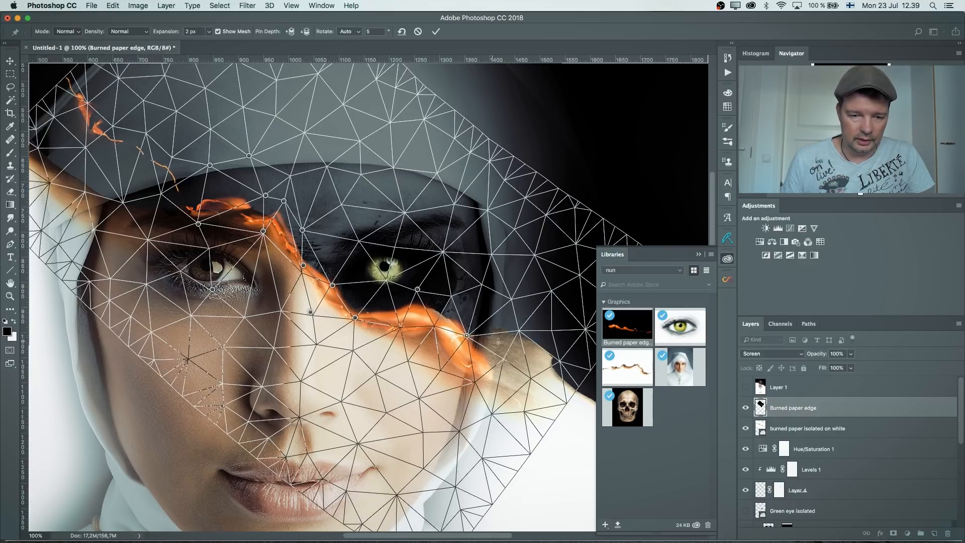
left_click_drag(504, 359, 514, 315)
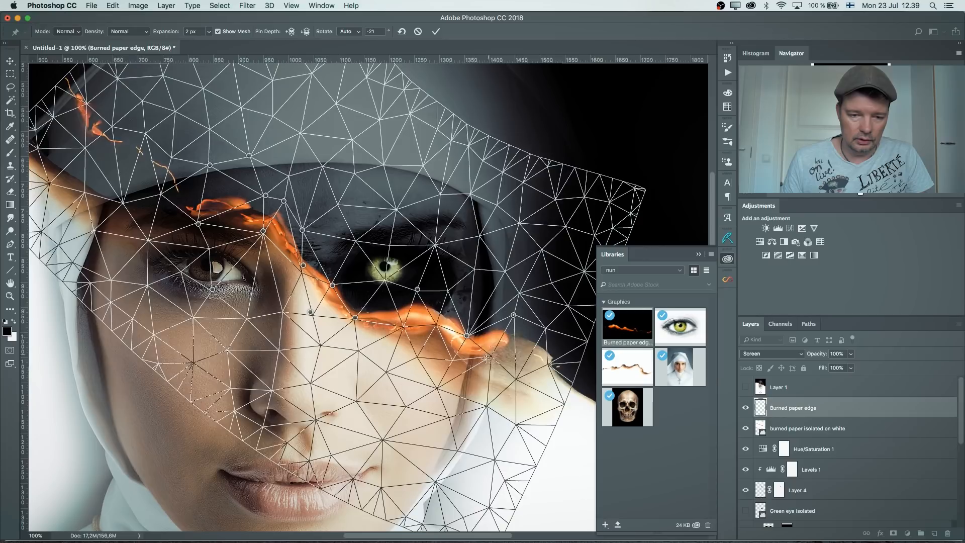
left_click_drag(490, 358, 485, 345)
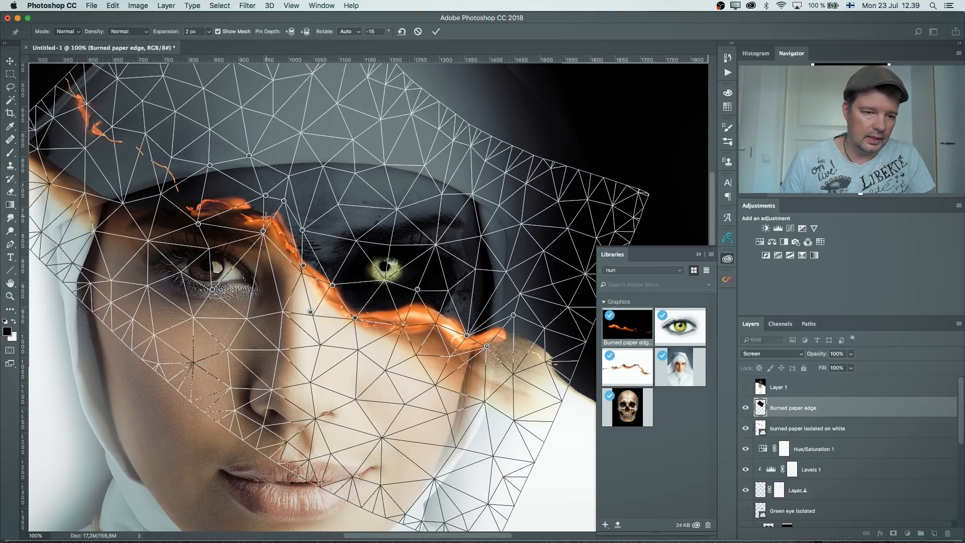
left_click_drag(261, 227, 265, 186)
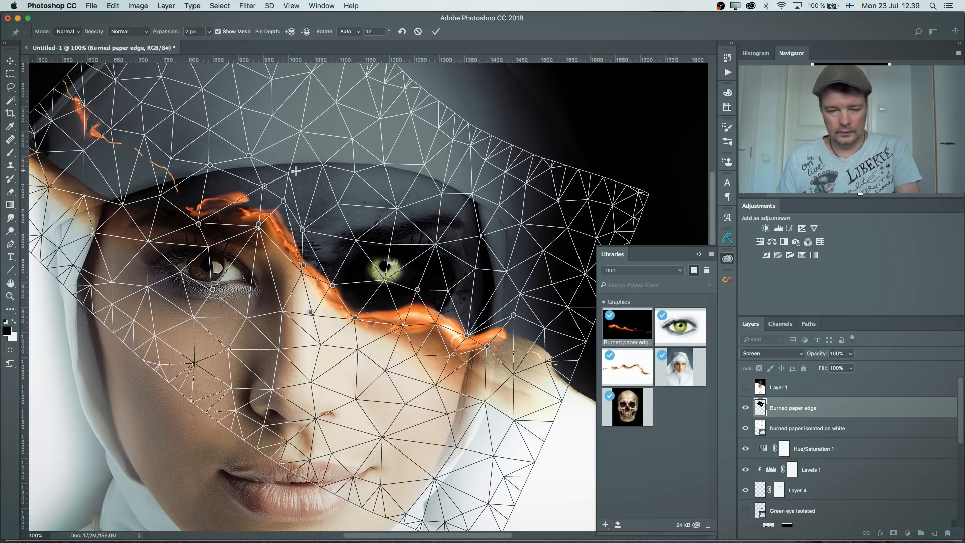
key("Return")
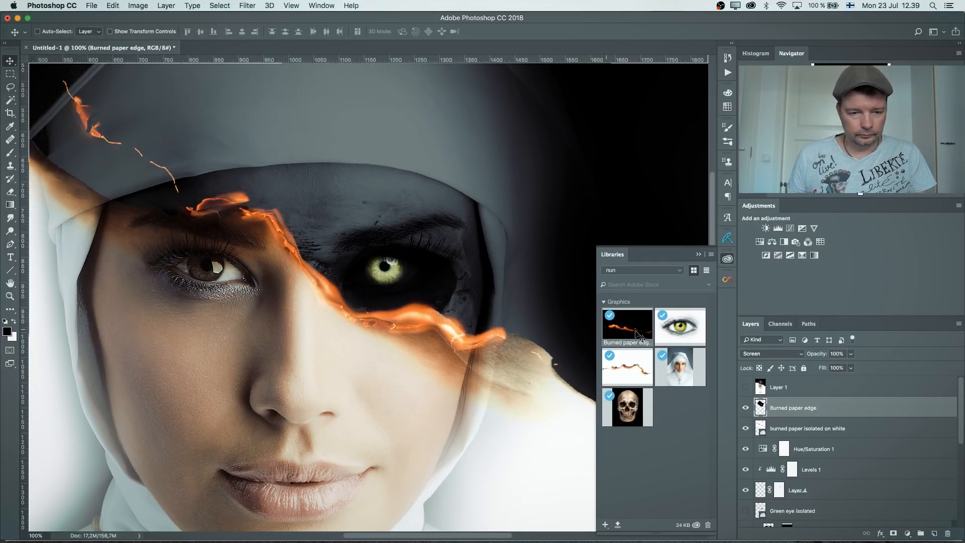
Add a layer mask to Burned paper edge and paint out the flames past the torn paper, on the veil, and over the brow.
left_click(893, 533)
key("b")
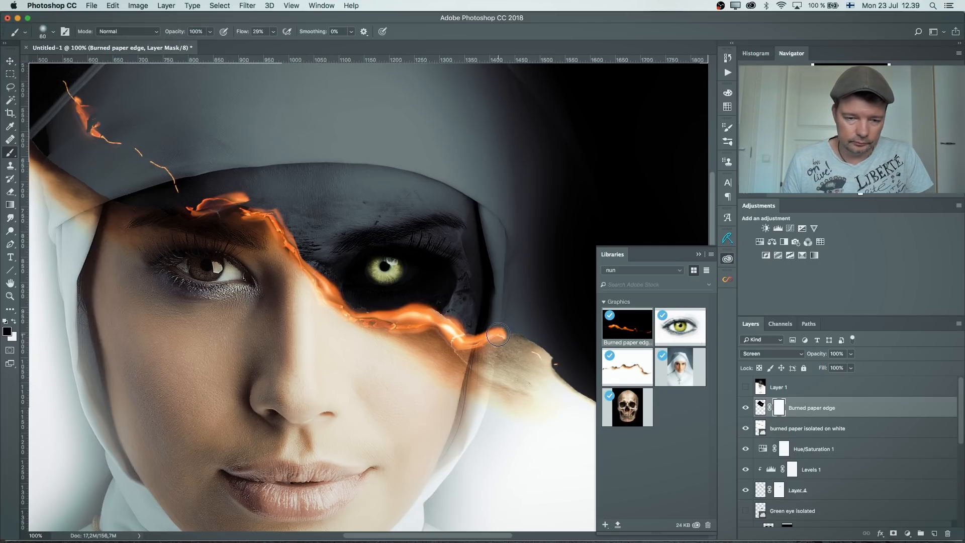
mouse_move(499, 336)
left_mouse_down()
mouse_move(513, 314)
mouse_move(505, 348)
mouse_move(544, 362)
mouse_move(531, 329)
left_mouse_up()
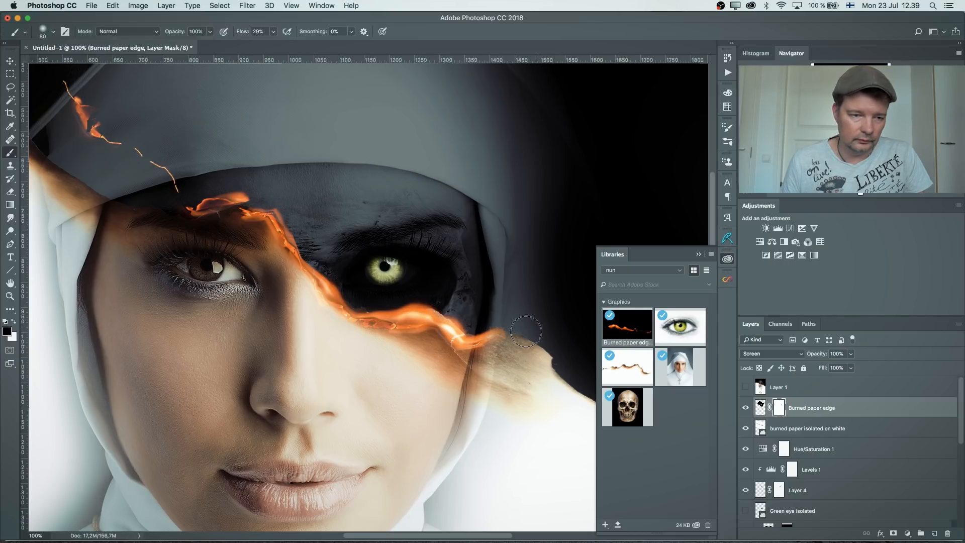
mouse_move(155, 154)
left_mouse_down()
mouse_move(179, 193)
mouse_move(62, 89)
mouse_move(167, 169)
mouse_move(138, 148)
mouse_move(164, 183)
mouse_move(100, 126)
left_mouse_up()
mouse_move(249, 180)
left_mouse_down()
mouse_move(186, 197)
mouse_move(253, 181)
mouse_move(254, 192)
mouse_move(176, 207)
mouse_move(232, 207)
mouse_move(233, 221)
mouse_move(258, 208)
mouse_move(287, 209)
mouse_move(259, 192)
mouse_move(206, 204)
mouse_move(196, 242)
left_mouse_up()
Duplicate the Burned paper edge layer, then move and rotate the copy onto the peak of the tear beside the veil on the brown-eye side.
key("super+minus")
key("super+minus")
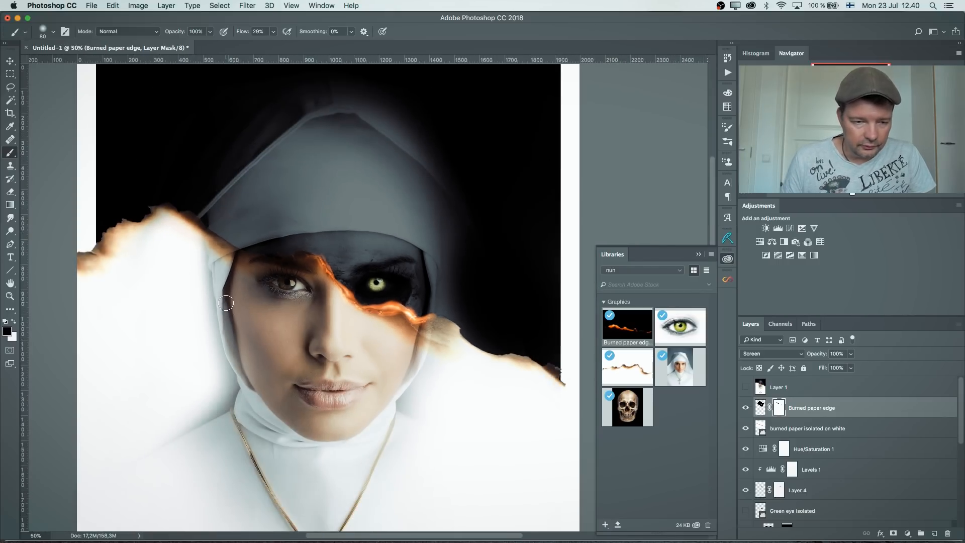
left_click(760, 407)
key("super+j")
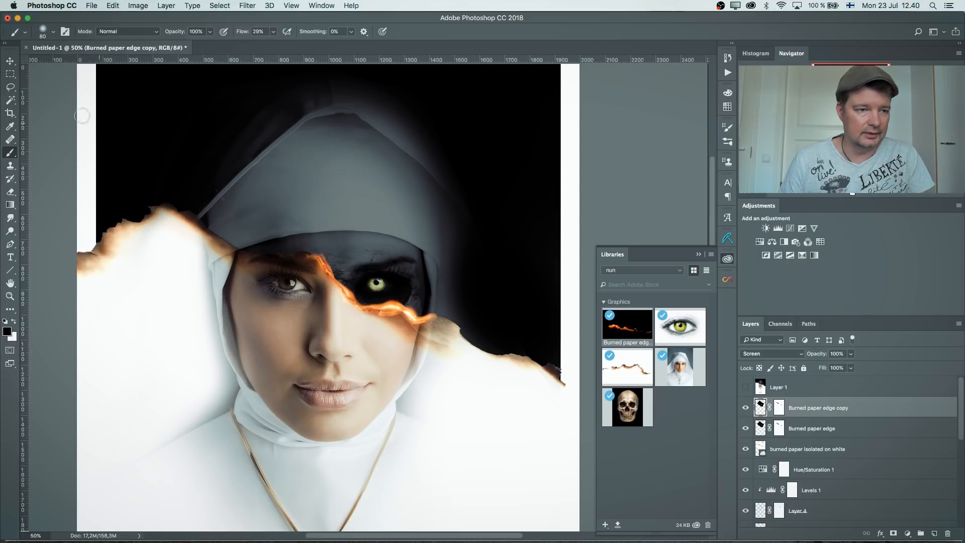
left_click(10, 61)
left_click_drag(363, 317, 182, 225)
key("ctrl+t")
left_click_drag(313, 340, 289, 228)
left_click_drag(421, 224, 176, 235)
key("Return")
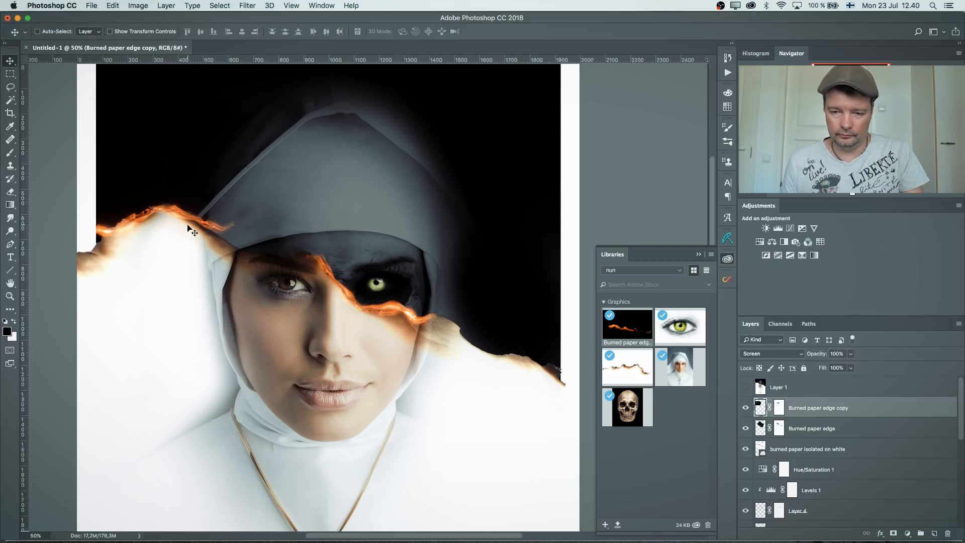
Paint on the Burned paper edge copy's mask to hide the flames at its outer end and over the veil.
left_click(783, 402)
key("b")
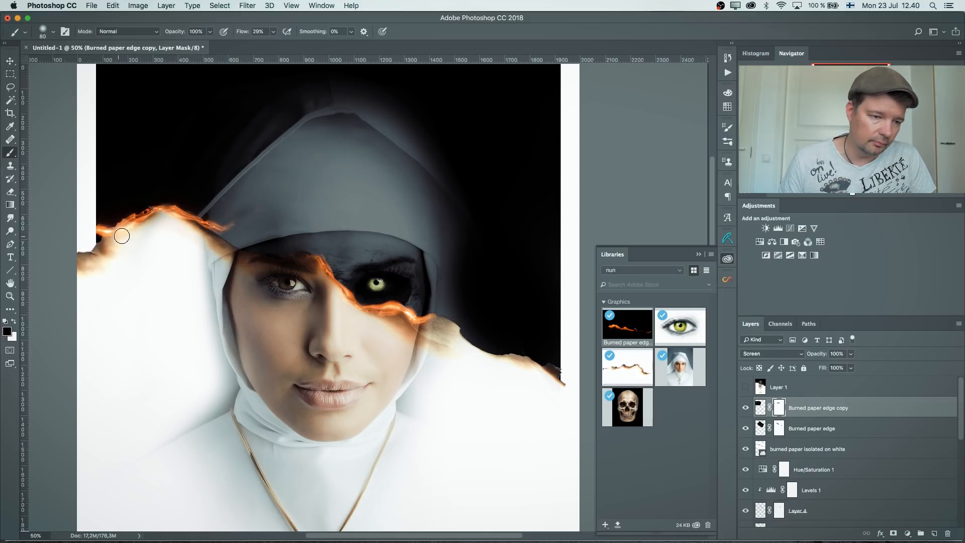
left_click_drag(134, 230, 97, 226)
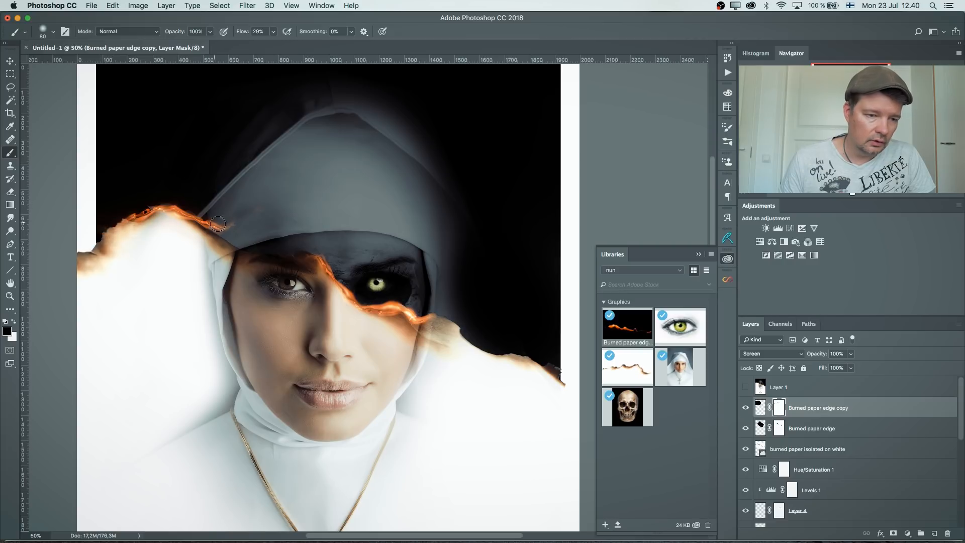
left_click_drag(194, 219, 234, 231)
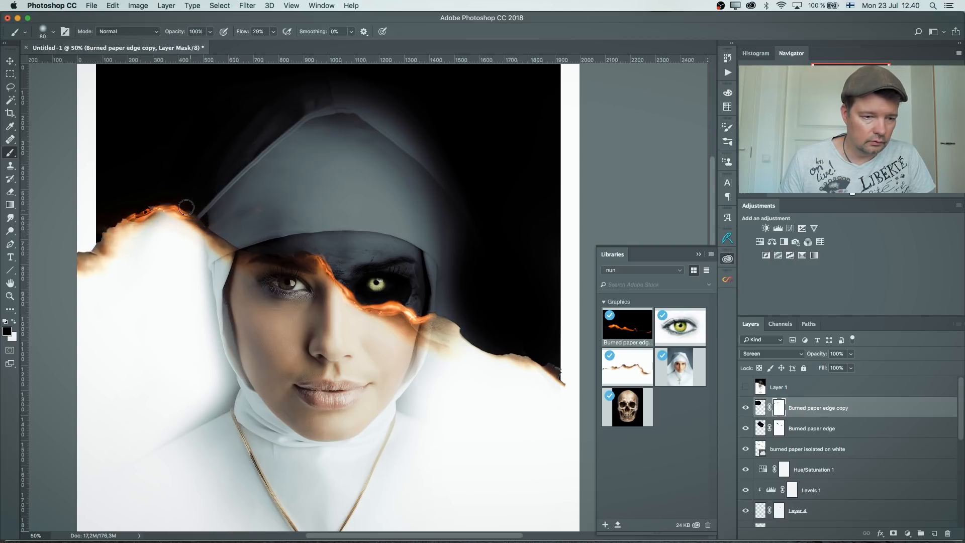
Duplicate Burned paper edge again, then move and rotate the copy onto the outer end of the tear on the green-eye side.
left_click_drag(514, 351, 472, 316)
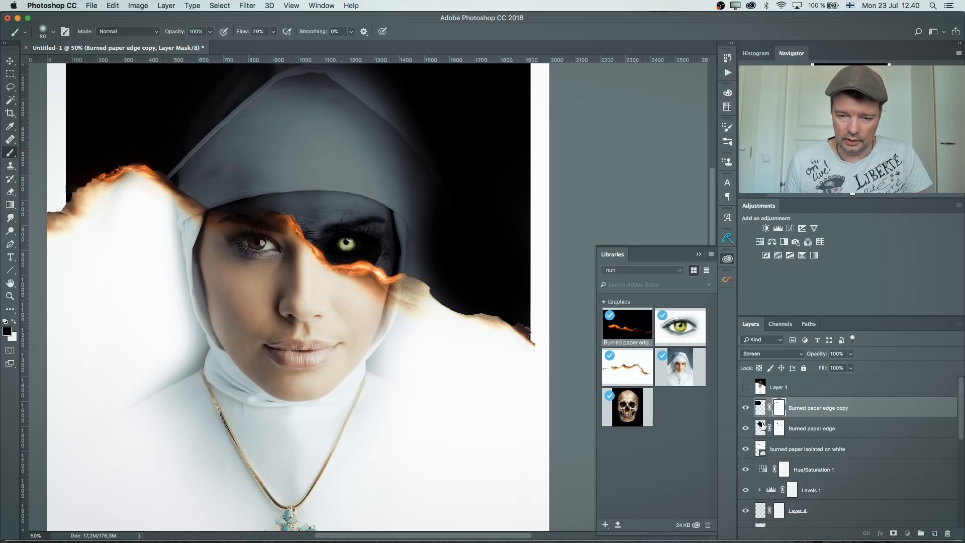
left_click(761, 426)
key("super+j")
left_click(10, 61)
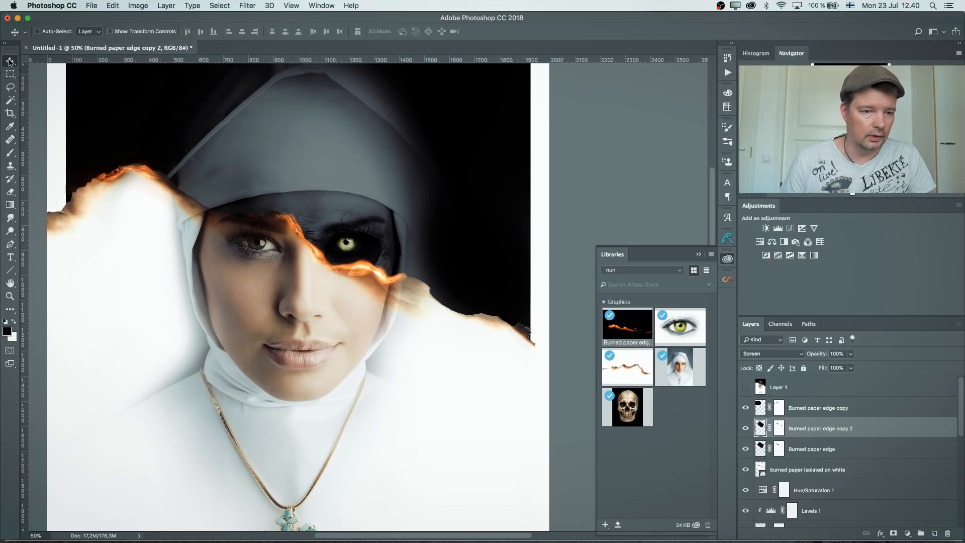
mouse_move(358, 282)
left_mouse_down()
mouse_move(528, 333)
mouse_move(528, 296)
mouse_move(531, 321)
left_mouse_up()
key("super+t")
left_click_drag(583, 77, 605, 93)
left_click_drag(491, 299, 495, 301)
key("Return")
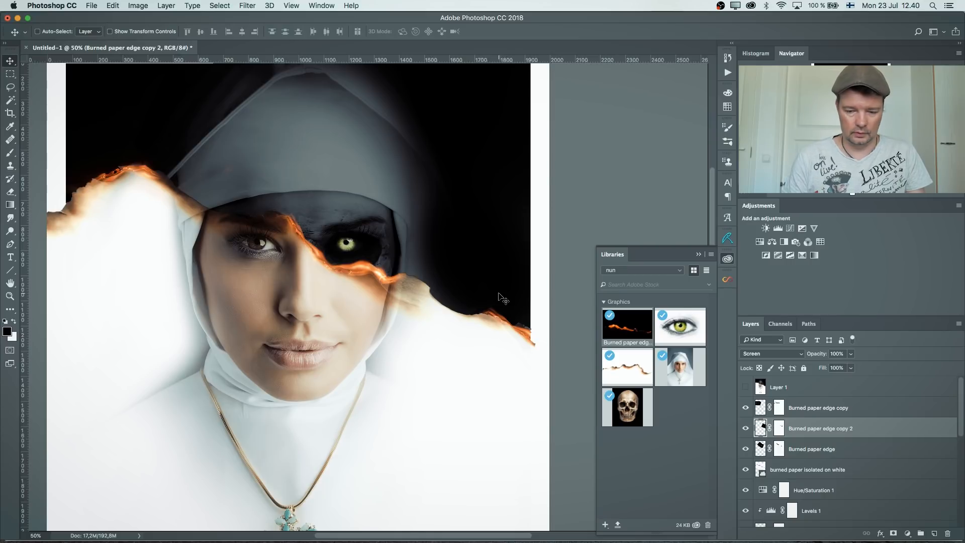
Compare the composite's burned edge with the reference poster by briefly showing Layer 1.
key("super+minus")
key("super+minus")
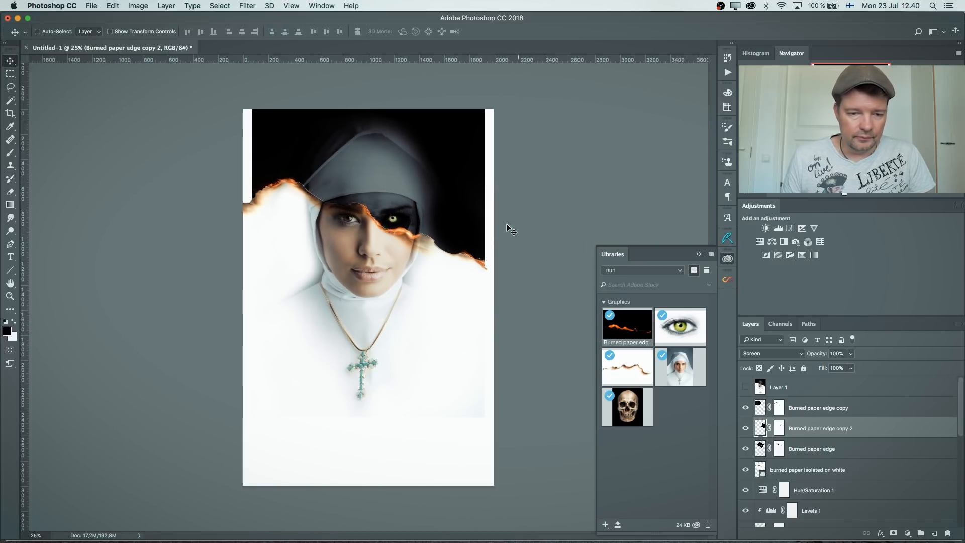
left_click(10, 296)
left_click_drag(452, 272, 478, 264)
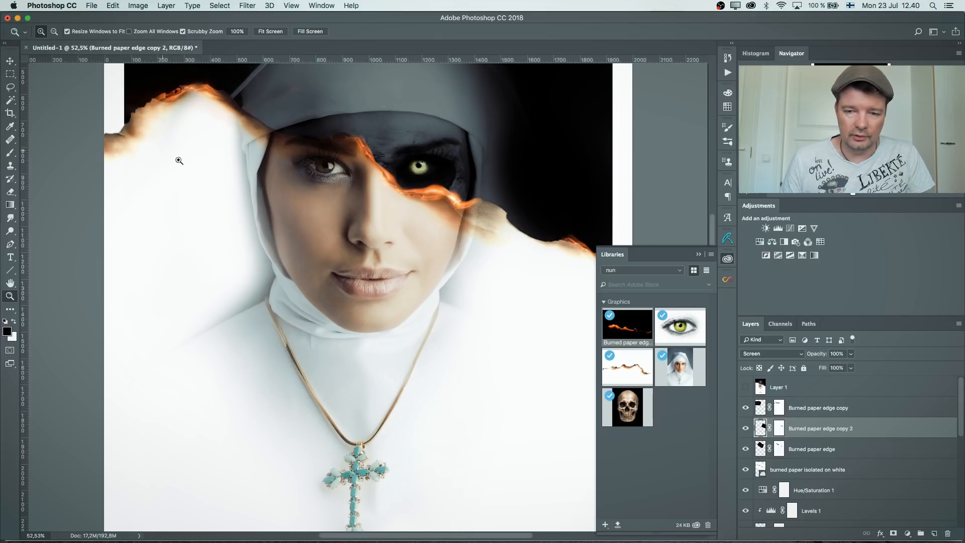
left_click(746, 387)
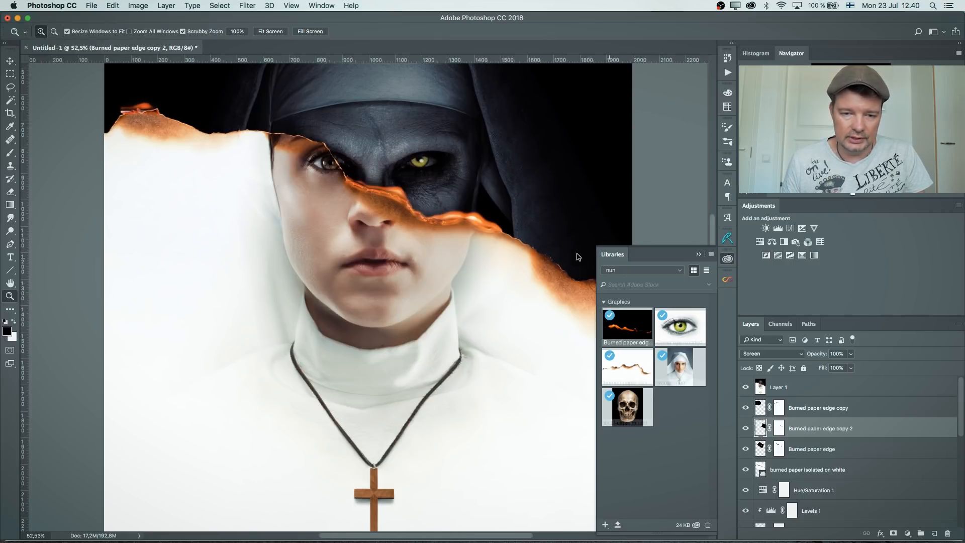
left_click(746, 387)
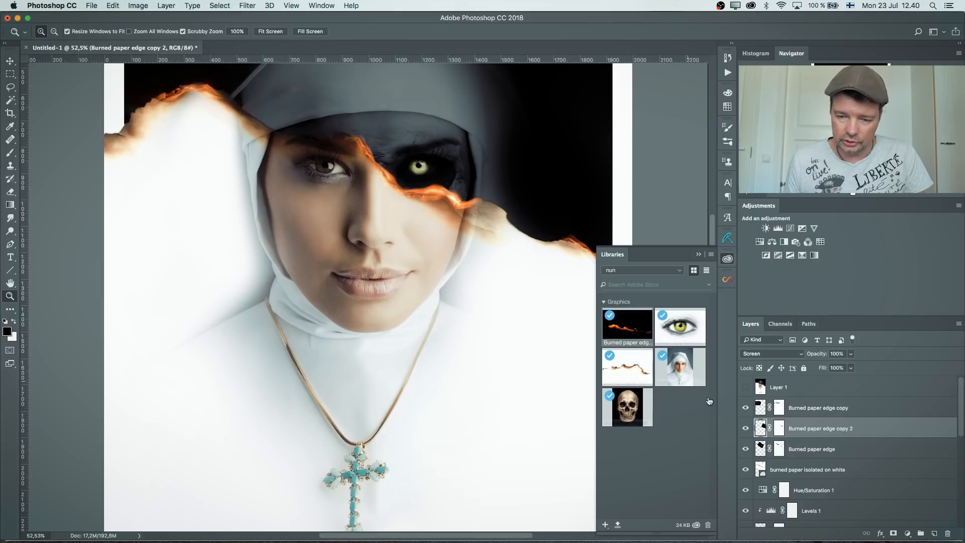
Apply Hue/Saturation to the burned paper isolated on white layer with Colorize on, hue 27 and saturation 61.
mouse_move(958, 426)
left_mouse_down()
mouse_move(963, 490)
mouse_move(963, 453)
left_mouse_up()
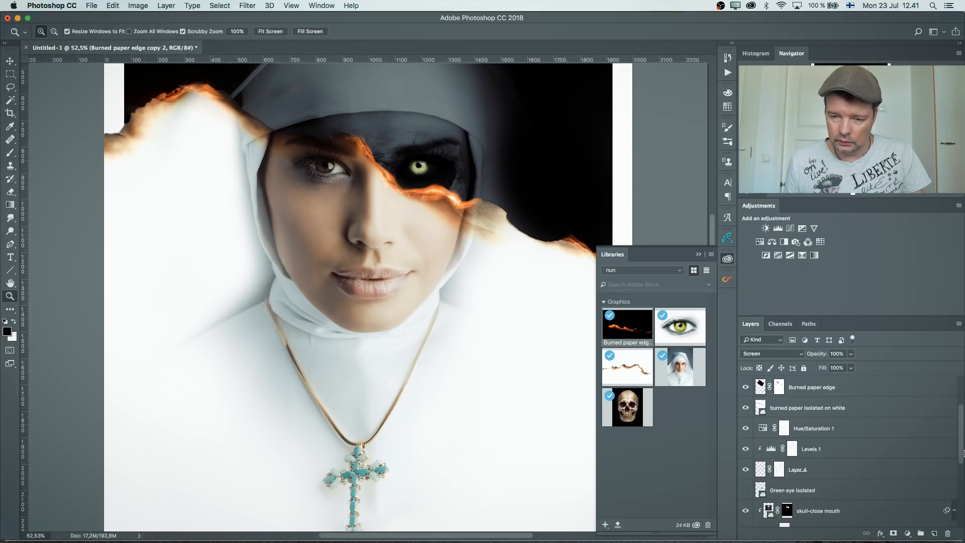
left_click(825, 410)
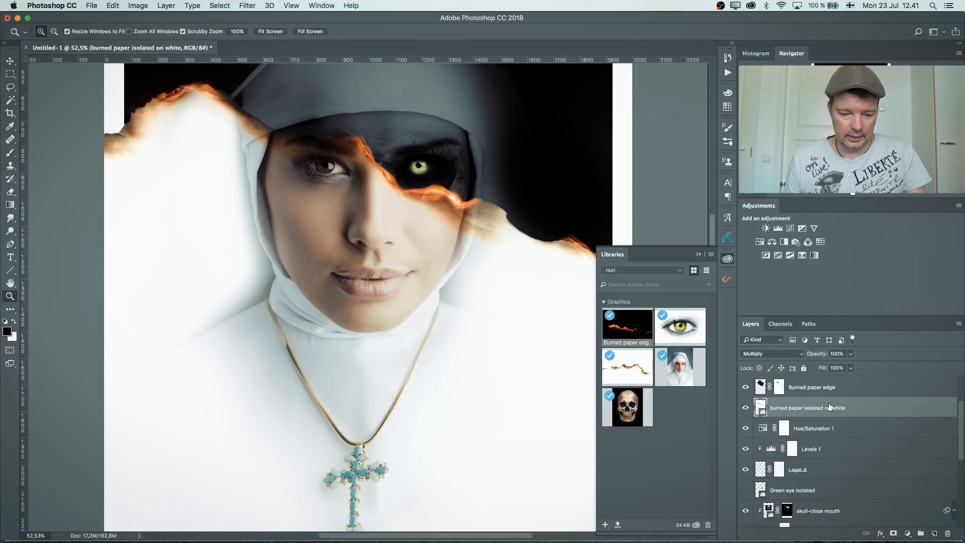
key("super+u")
left_click_drag(402, 126, 718, 101)
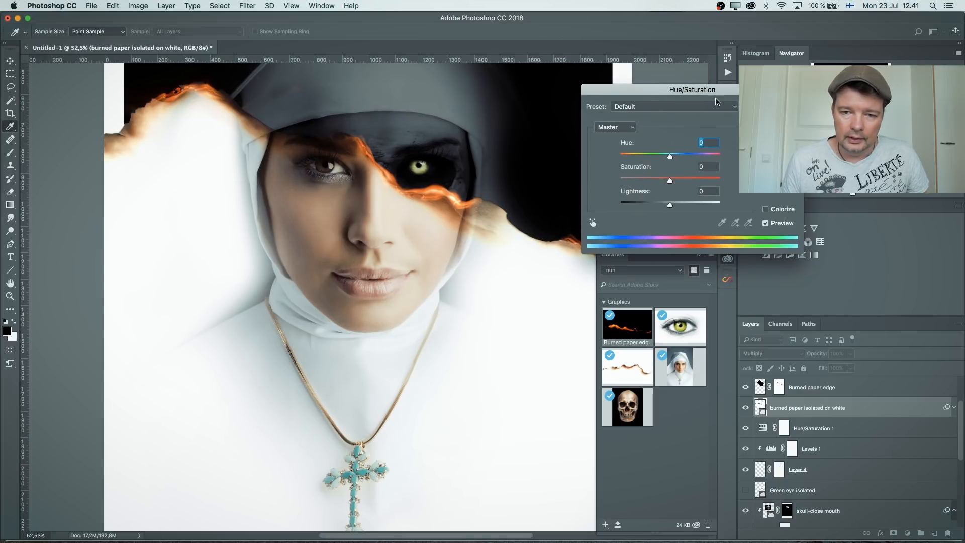
left_click(766, 209)
left_click(681, 179)
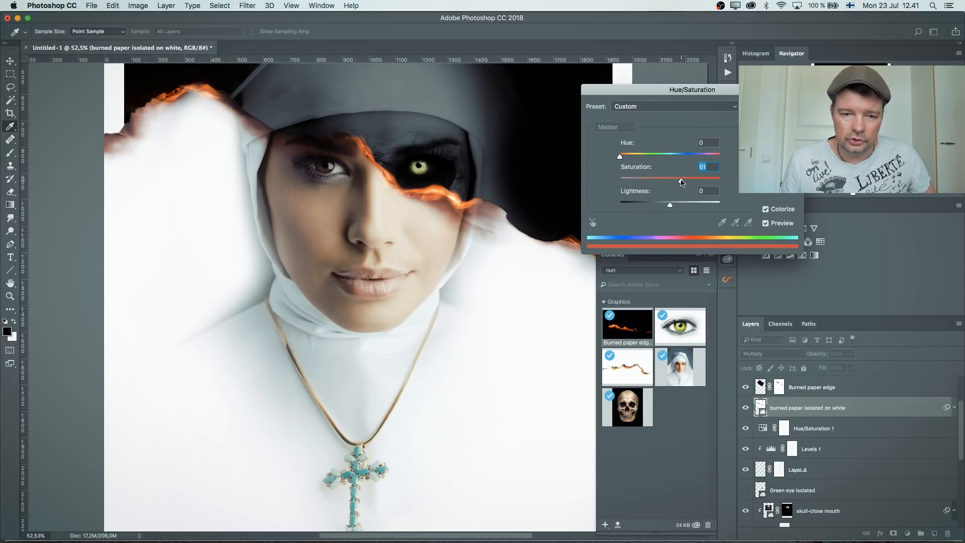
mouse_move(623, 160)
left_mouse_down()
mouse_move(636, 160)
mouse_move(628, 159)
left_mouse_up()
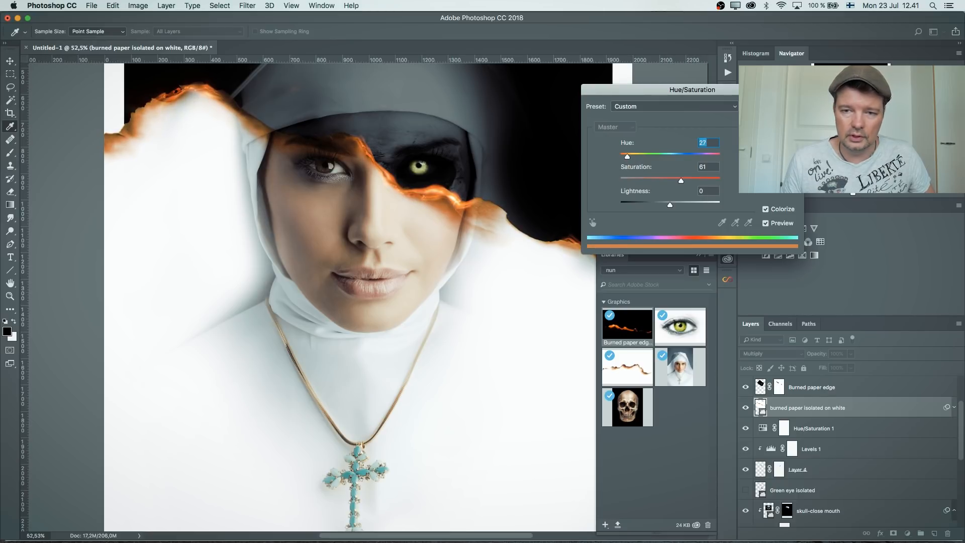
key("Return")
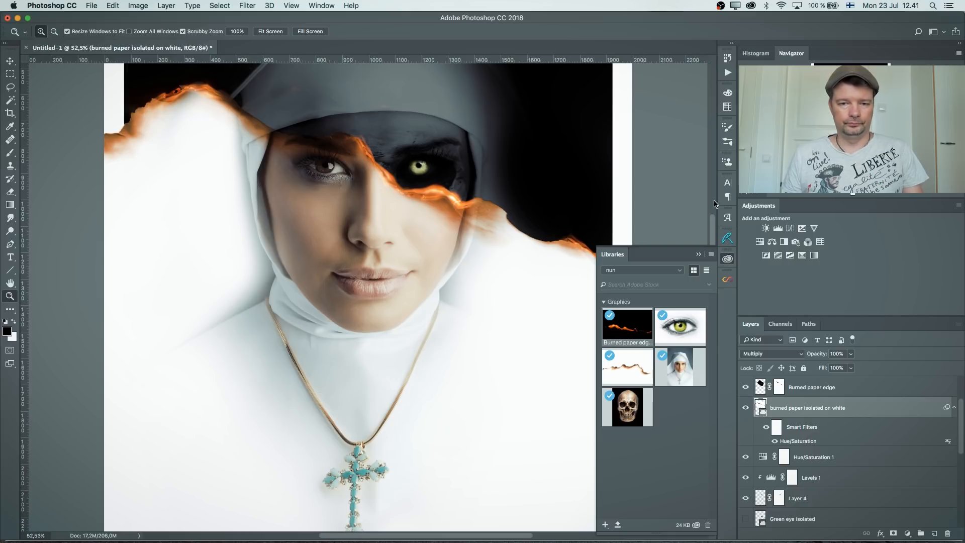
Put the Libraries away and compare the dark veil and recoloured tear with the reference poster in Layer 1.
left_click(699, 255)
scroll(469, 381, "up", 5)
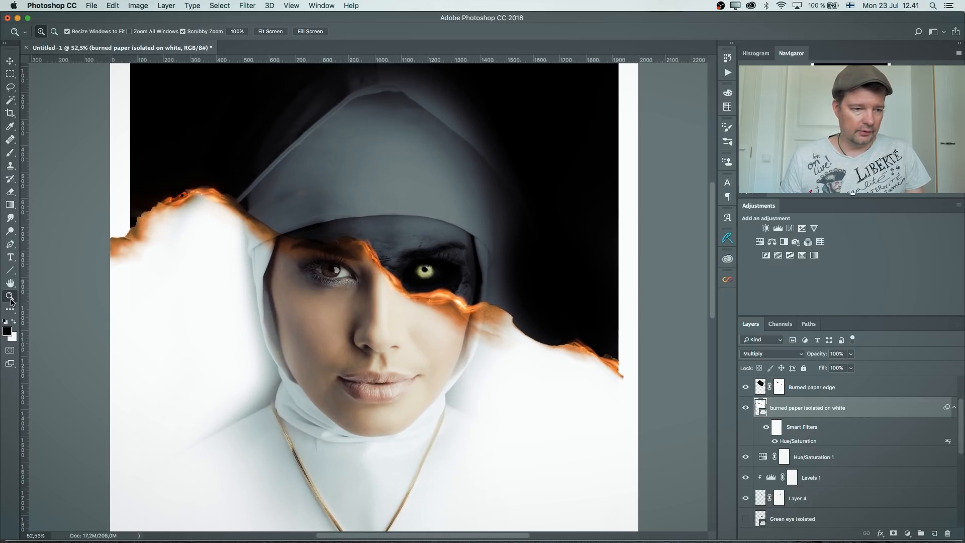
mouse_move(409, 232)
left_mouse_down()
mouse_move(452, 208)
mouse_move(422, 233)
left_mouse_up()
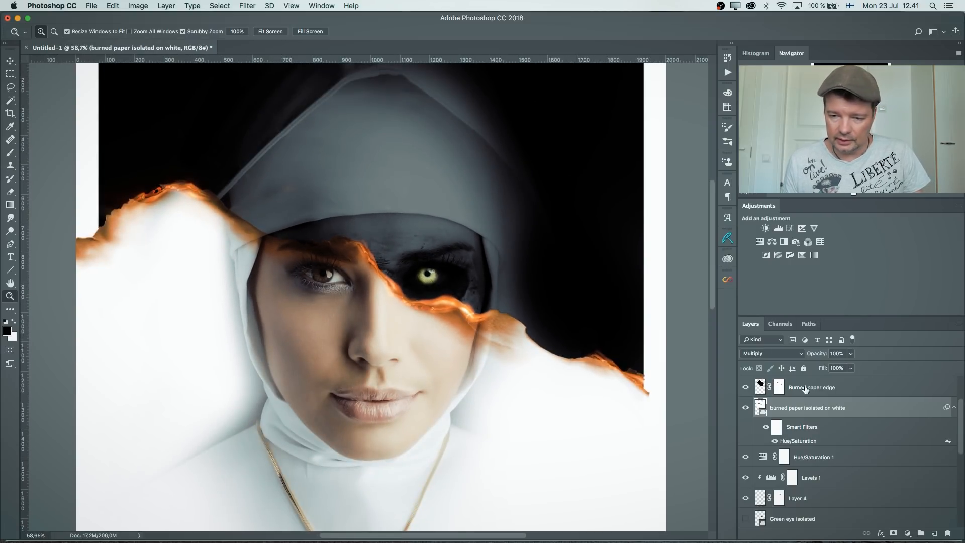
left_click_drag(961, 411, 938, 374)
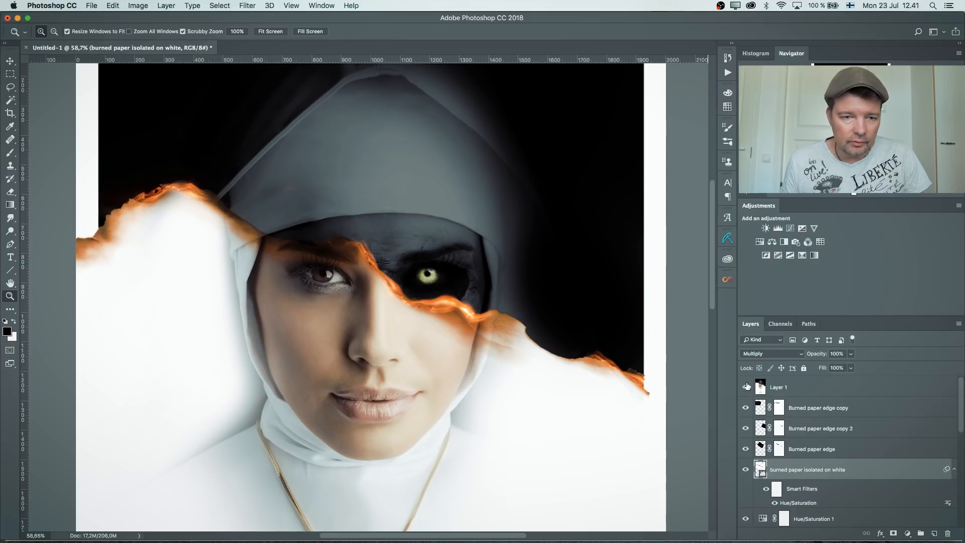
left_click(746, 386)
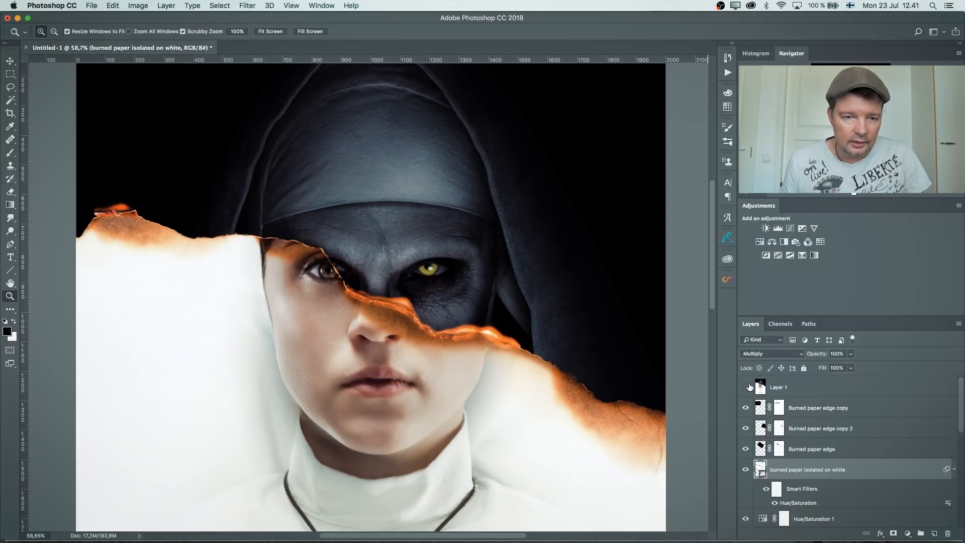
left_click(748, 386)
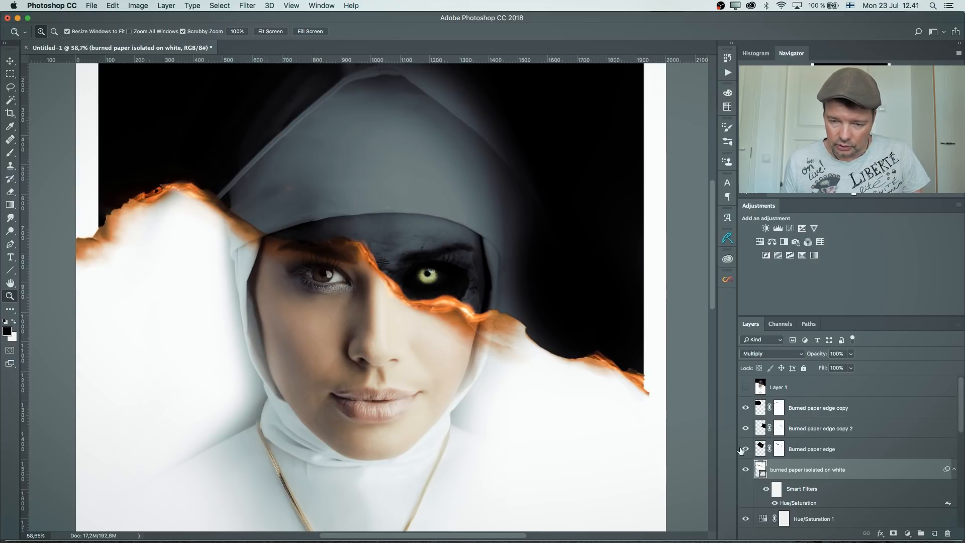
Add a Hue/Saturation adjustment clipped to woman nun copy, with Colorize on, hue 219 and saturation 10.
left_click_drag(962, 420, 964, 486)
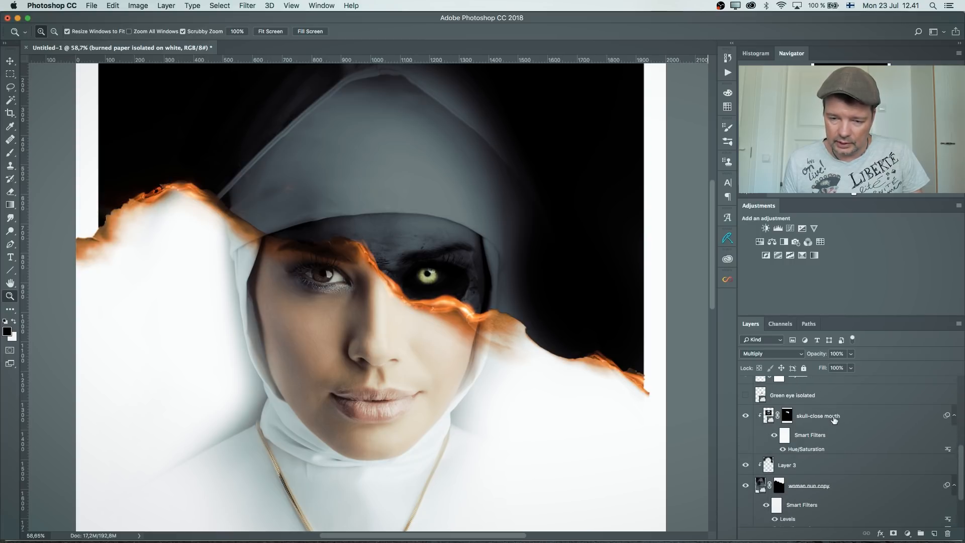
left_click(832, 418)
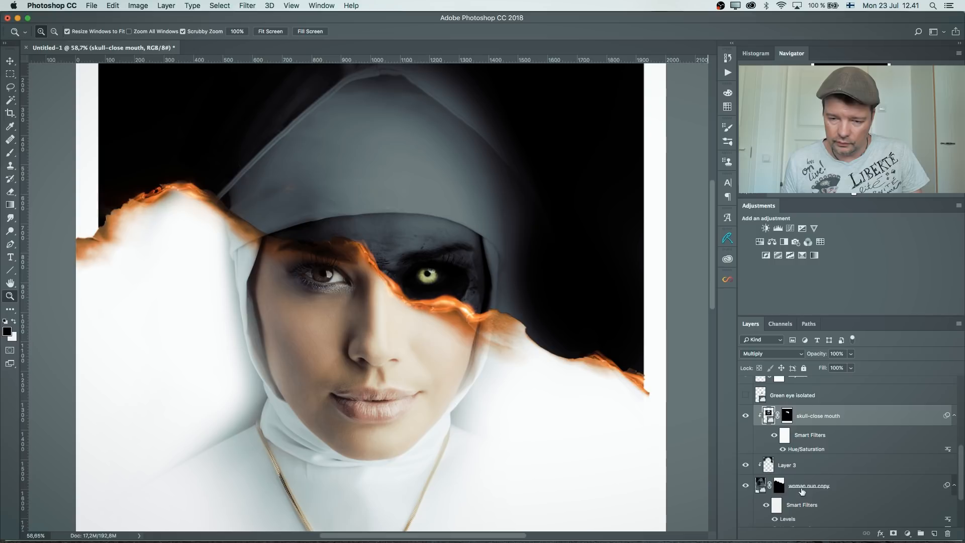
left_click(844, 491)
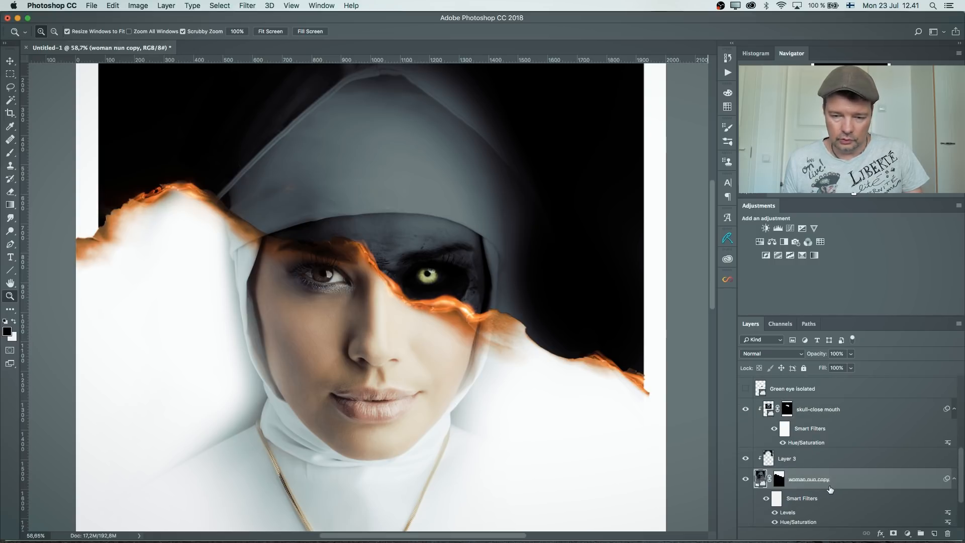
left_click(907, 533)
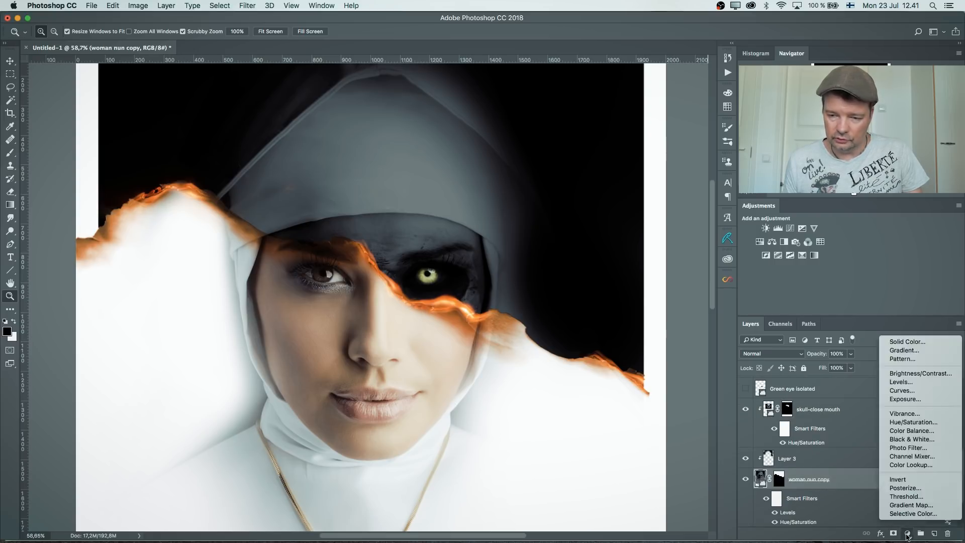
left_click(907, 428)
left_click(652, 252)
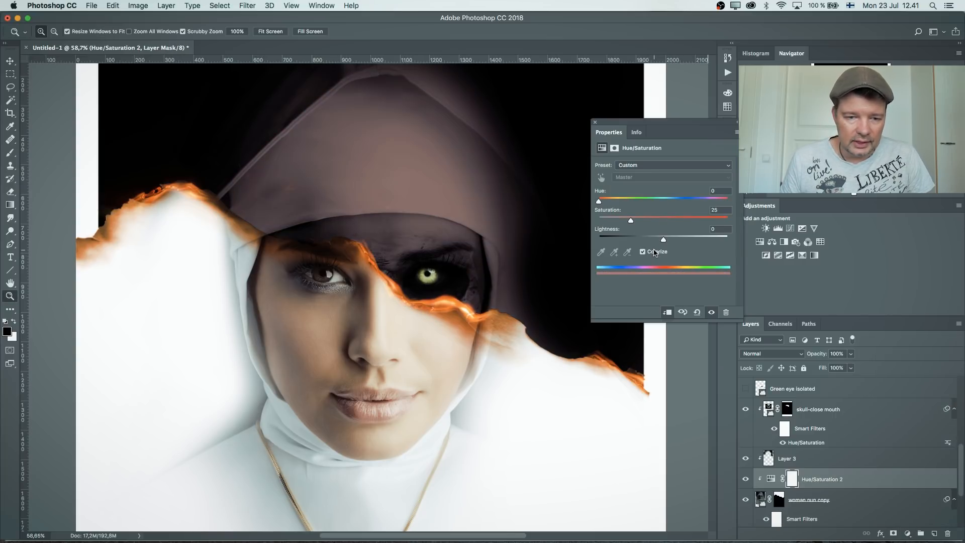
left_click(682, 202)
left_click(608, 220)
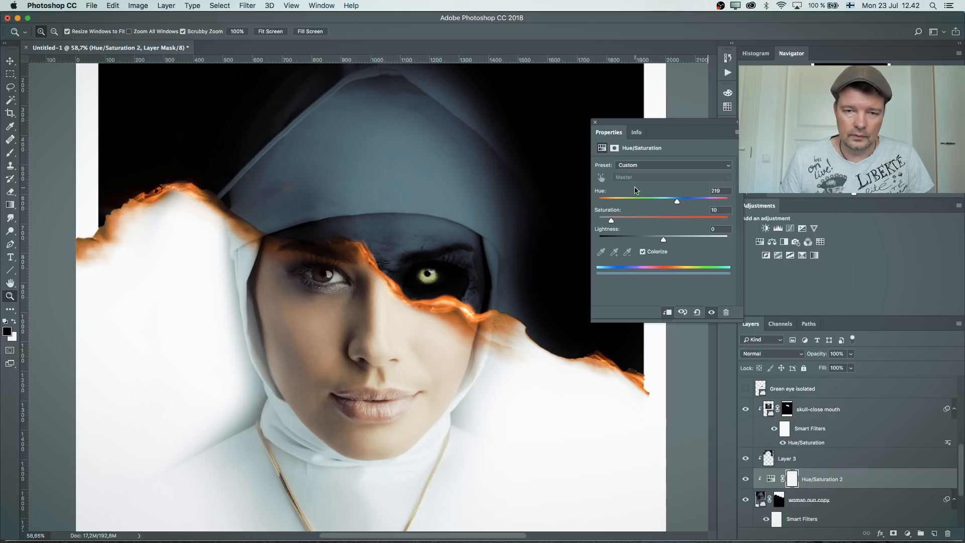
left_click(596, 125)
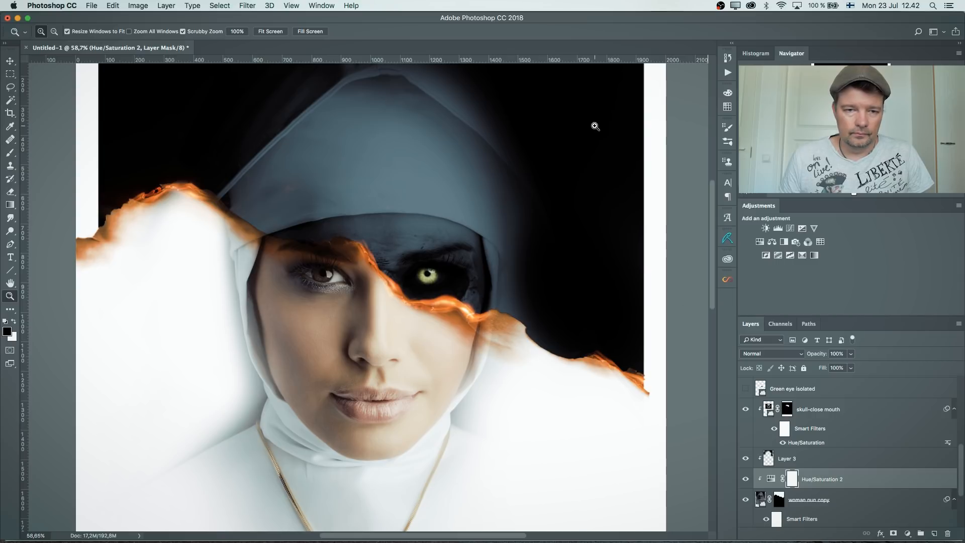
Check the blue-tinted veil in the whole poster against the reference image in Layer 1.
key("super+minus")
key("super+minus")
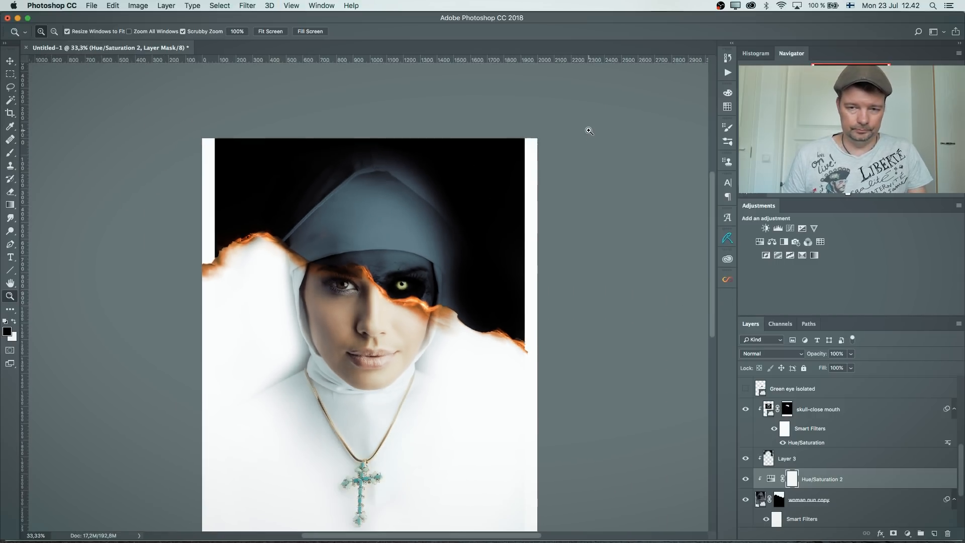
scroll(418, 351, "down", 3)
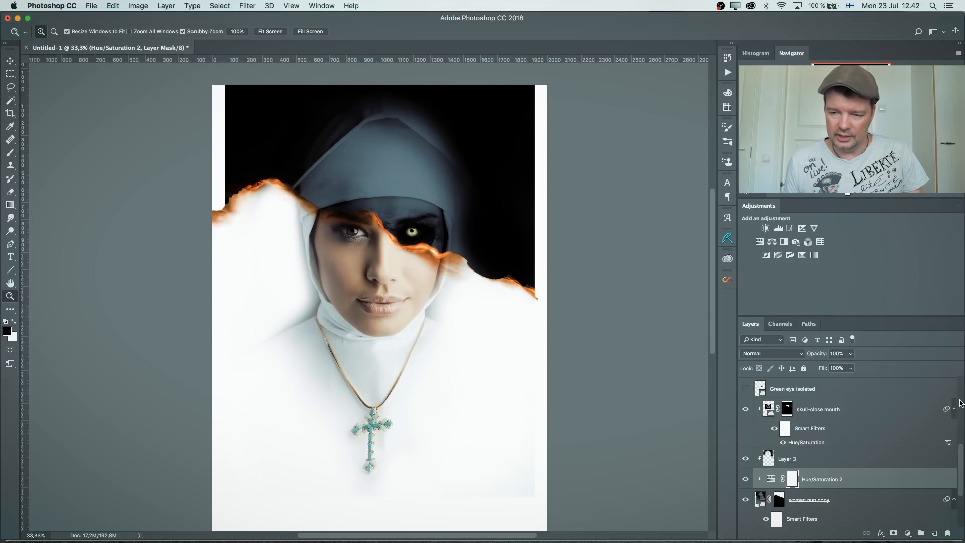
scroll(961, 412, "up", 5)
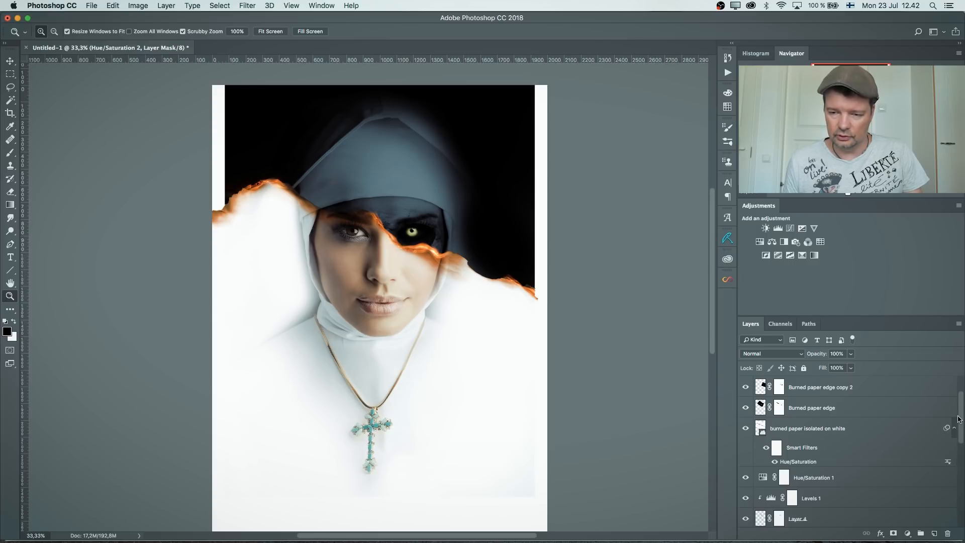
scroll(960, 385, "up", 2)
left_click(745, 387)
left_click(745, 388)
Add a Hue/Saturation adjustment layer directly above the woman nun layer.
scroll(961, 425, "down", 8)
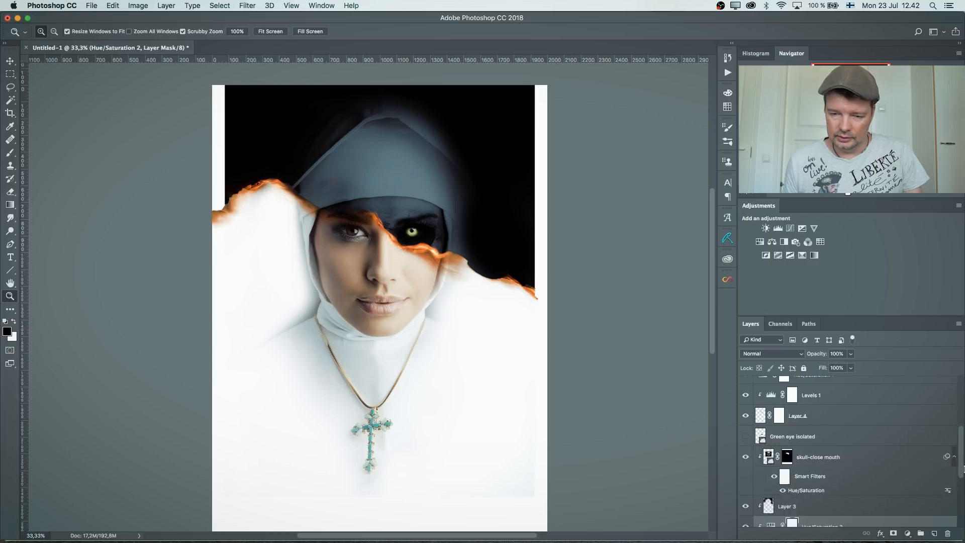
left_click(799, 525)
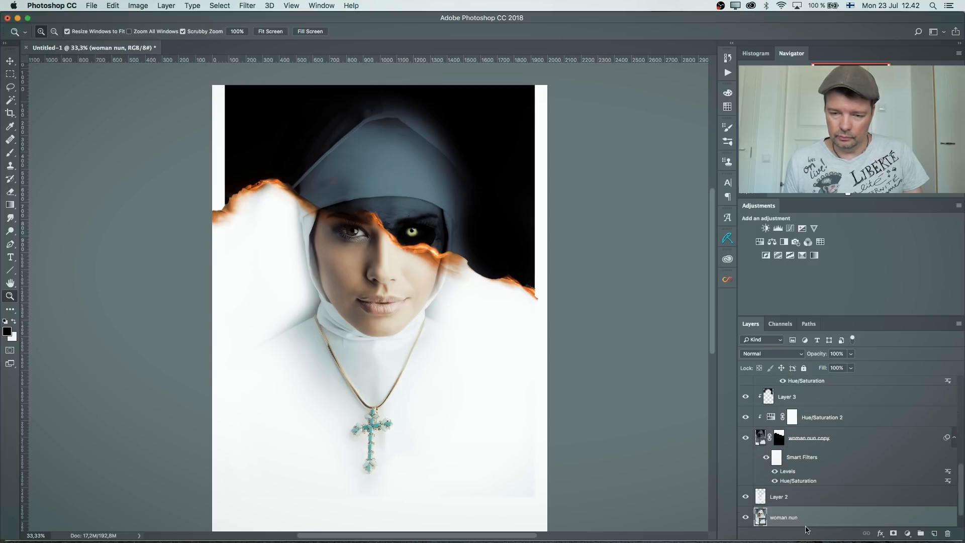
left_click(907, 533)
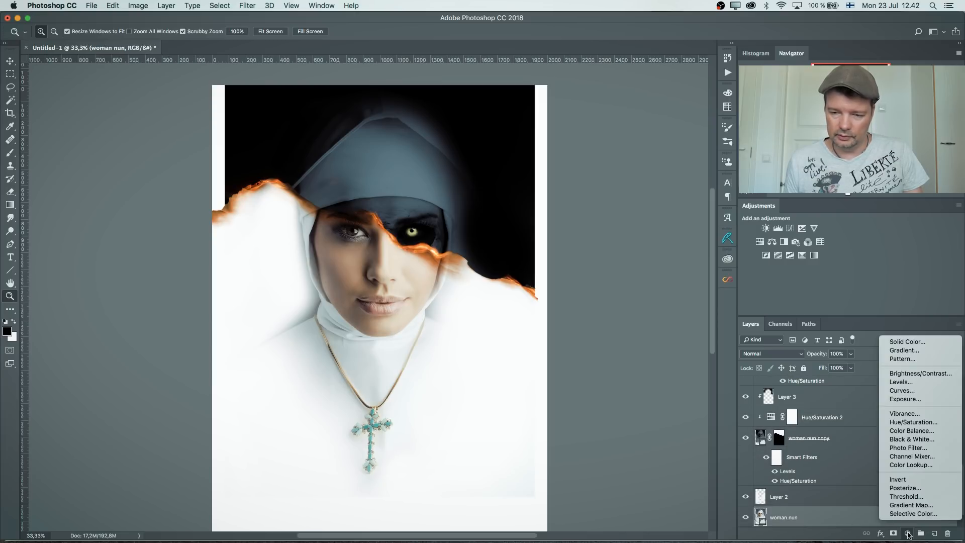
left_click(916, 424)
Set the Yellows range of the woman nun adjustment to hue -16 and saturation +7, and review the whole poster.
left_click(637, 179)
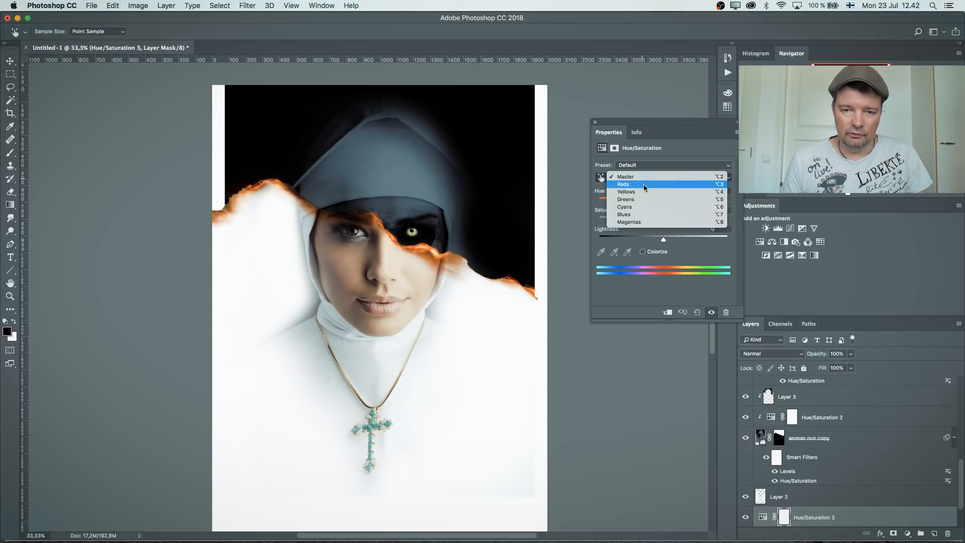
left_click(640, 189)
left_click(649, 179)
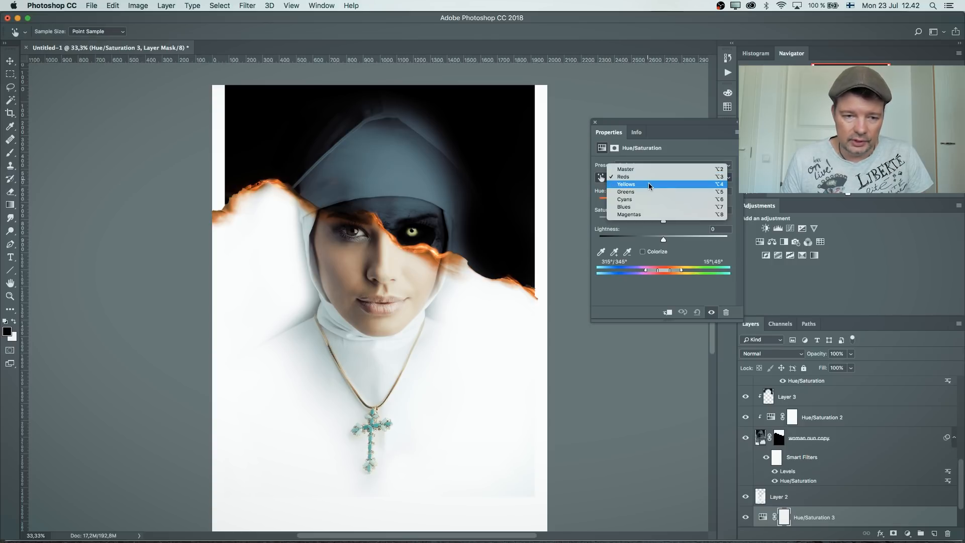
left_click(650, 186)
left_click_drag(664, 203, 655, 204)
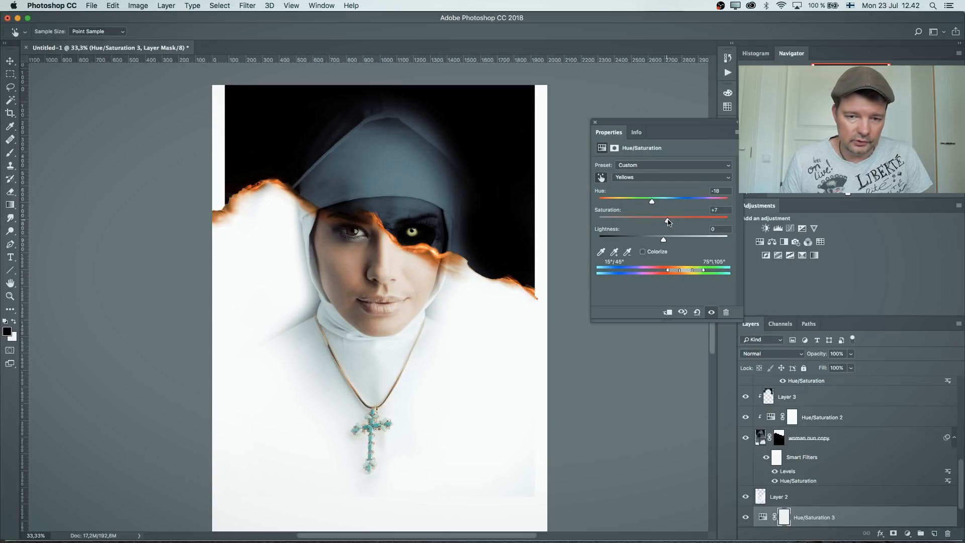
left_click_drag(667, 222, 667, 221)
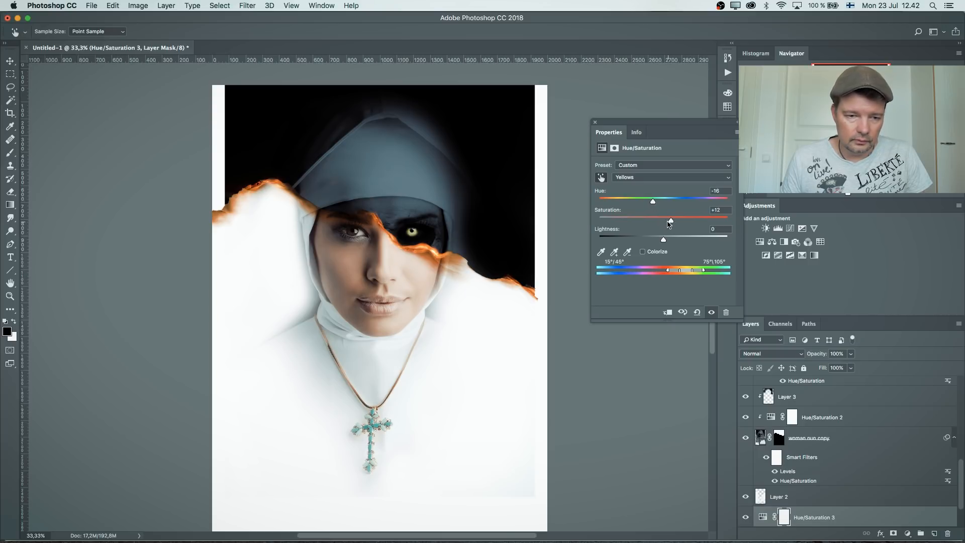
left_click_drag(673, 221, 668, 222)
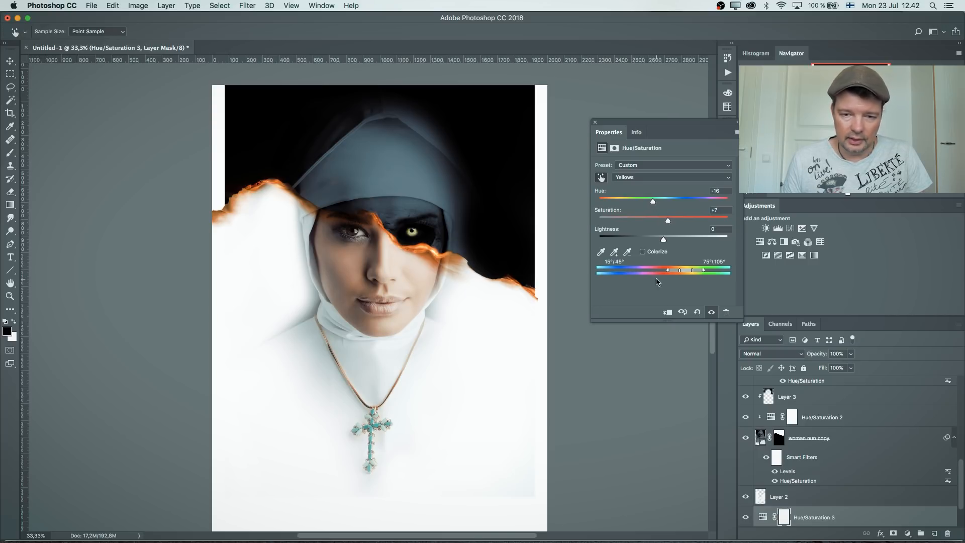
left_click(597, 122)
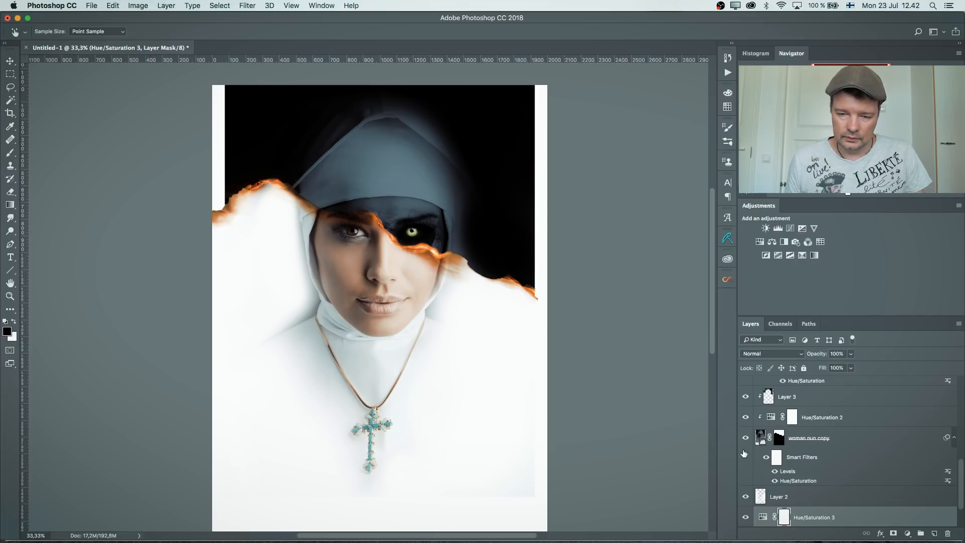
left_click(746, 516)
key("super+minus")
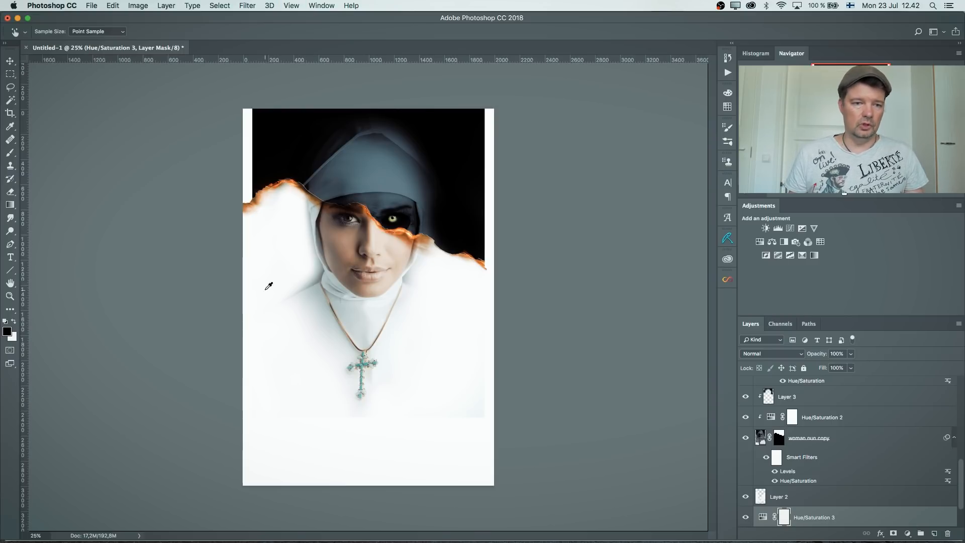
Stamp all visible layers into a new merged layer directly above Burned paper edge copy.
left_click(10, 296)
left_click(401, 282)
left_click_drag(401, 282, 448, 263)
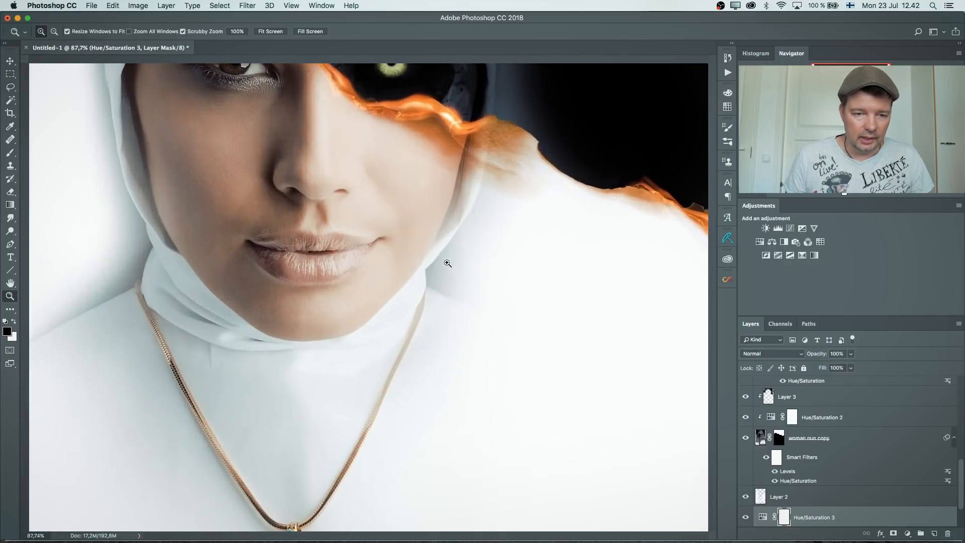
key("super+0")
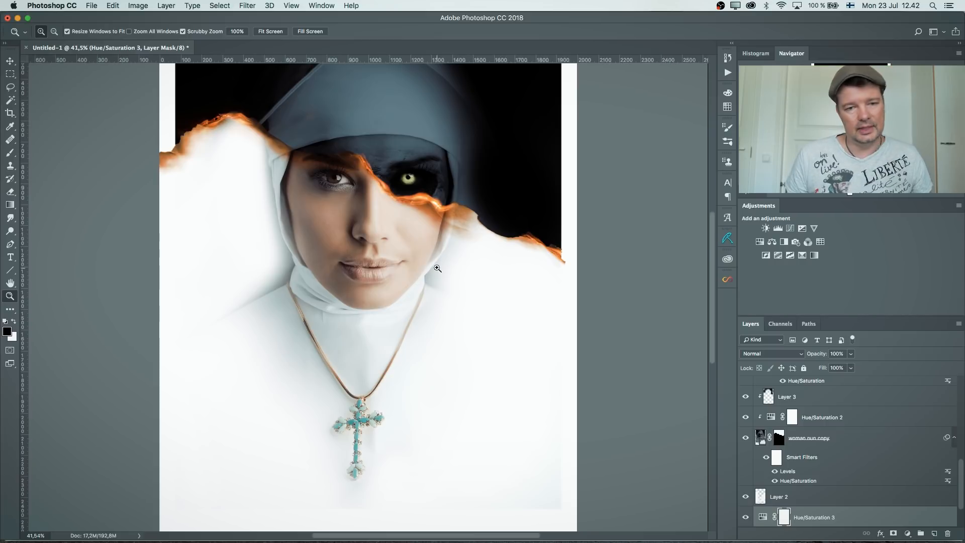
left_click_drag(411, 273, 419, 277)
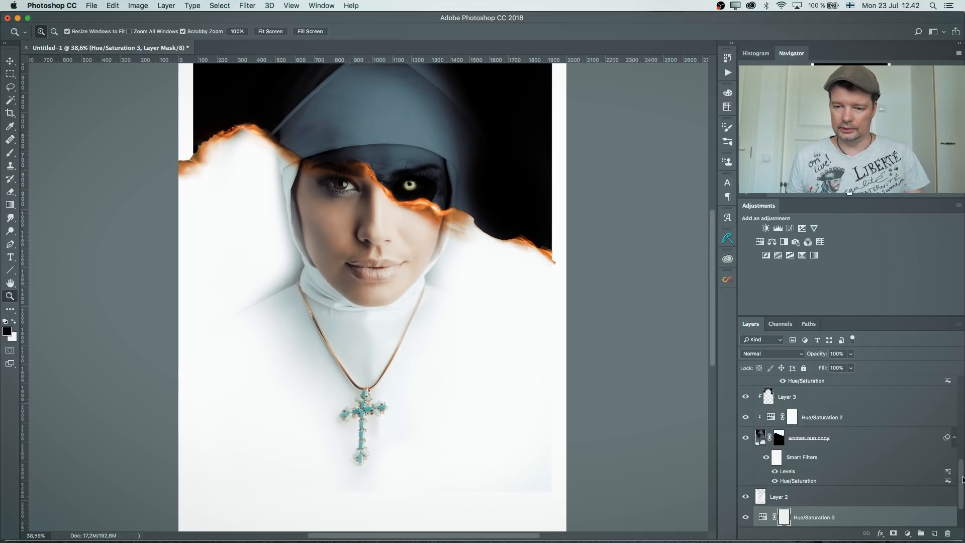
left_click_drag(961, 480, 932, 387)
left_click(808, 408)
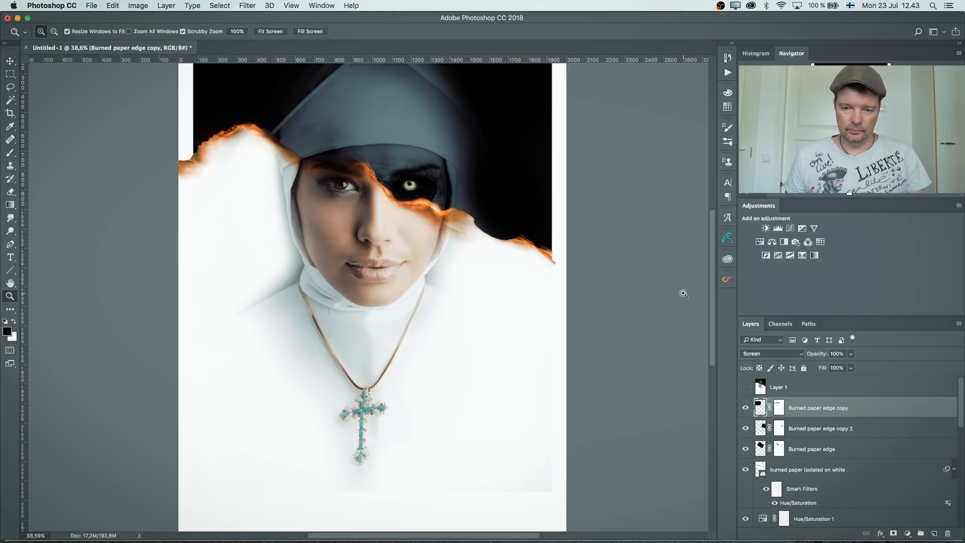
key("alt")
key("super+alt+shift+e")
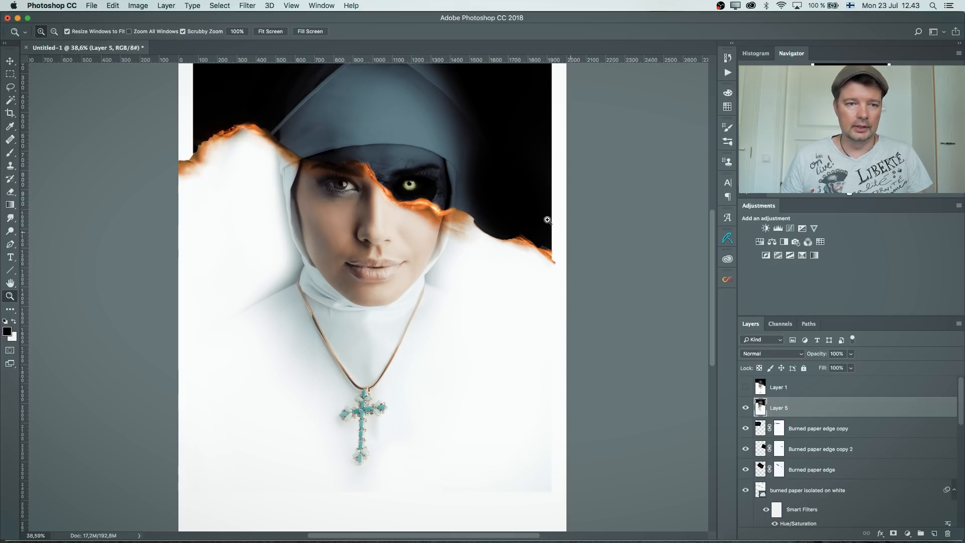
Open the Camera Raw Filter on the merged layer and set Highlights -33, Whites +1 and Clarity +43.
left_click(248, 6)
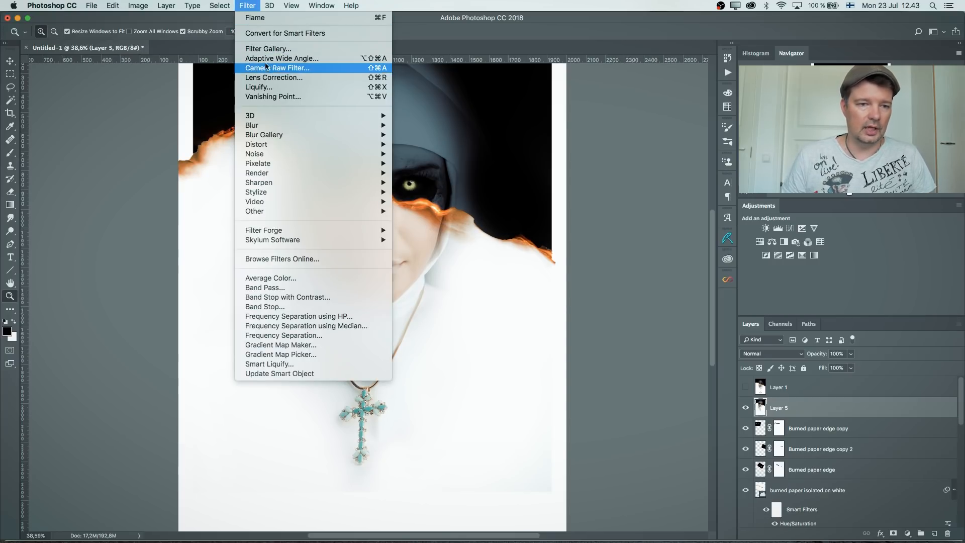
left_click(290, 72)
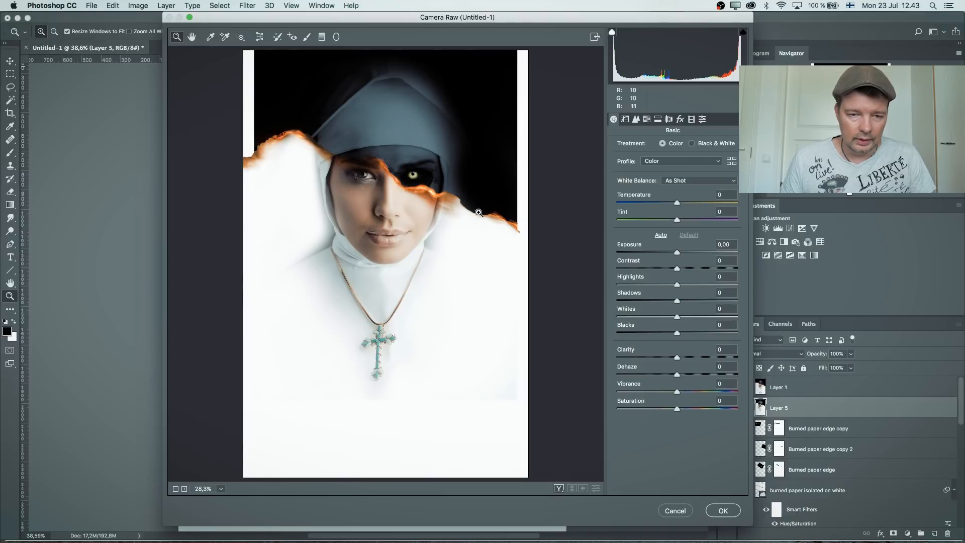
left_click_drag(688, 358, 710, 359)
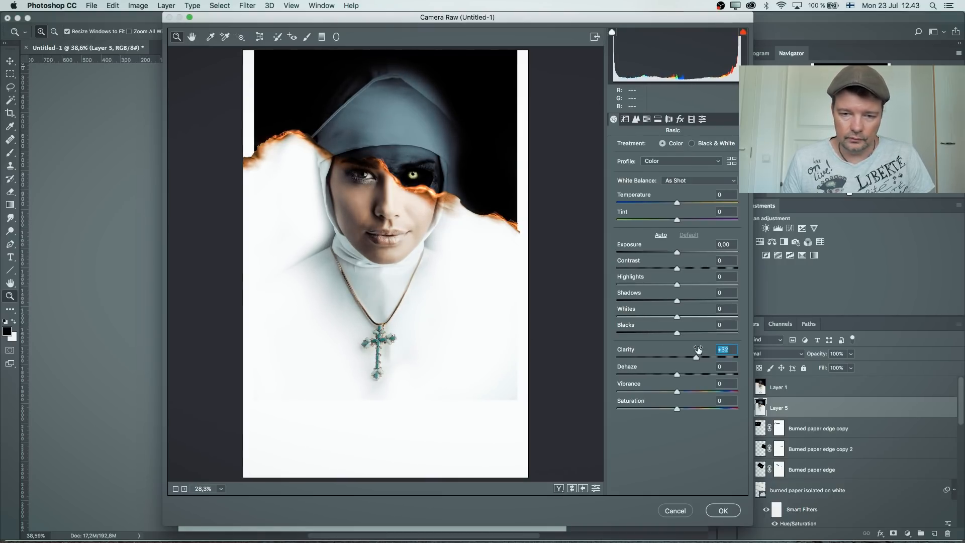
left_click_drag(676, 285, 656, 285)
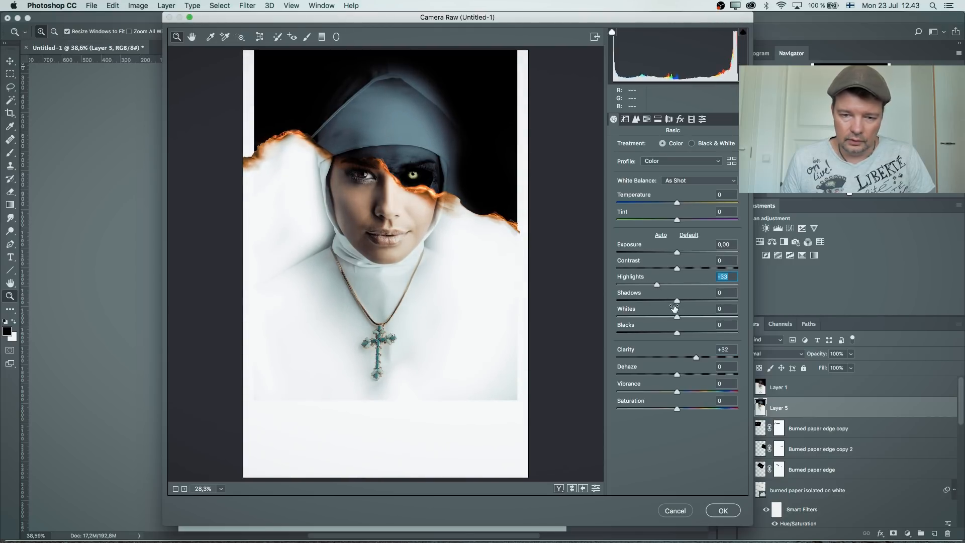
mouse_move(677, 316)
left_mouse_down()
mouse_move(655, 316)
mouse_move(677, 321)
left_mouse_up()
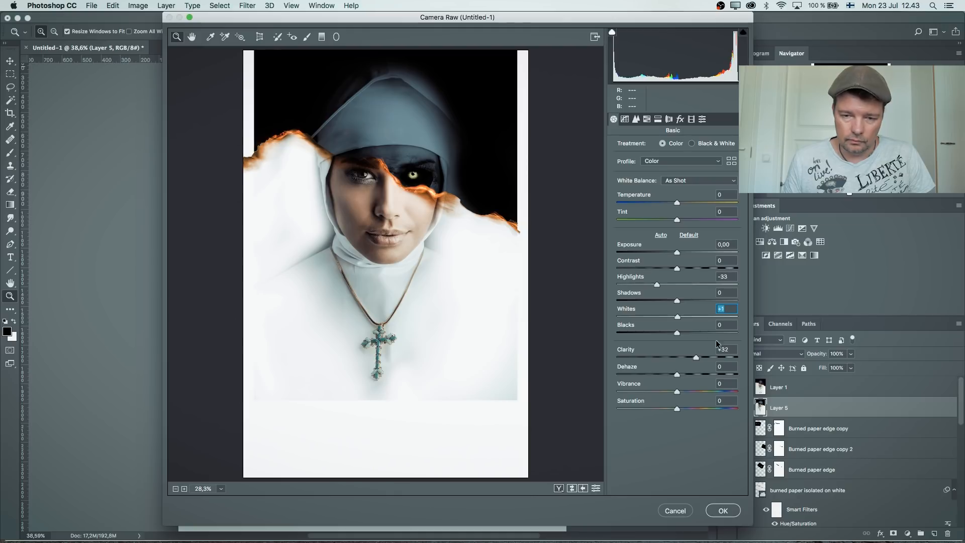
left_click_drag(698, 355, 698, 362)
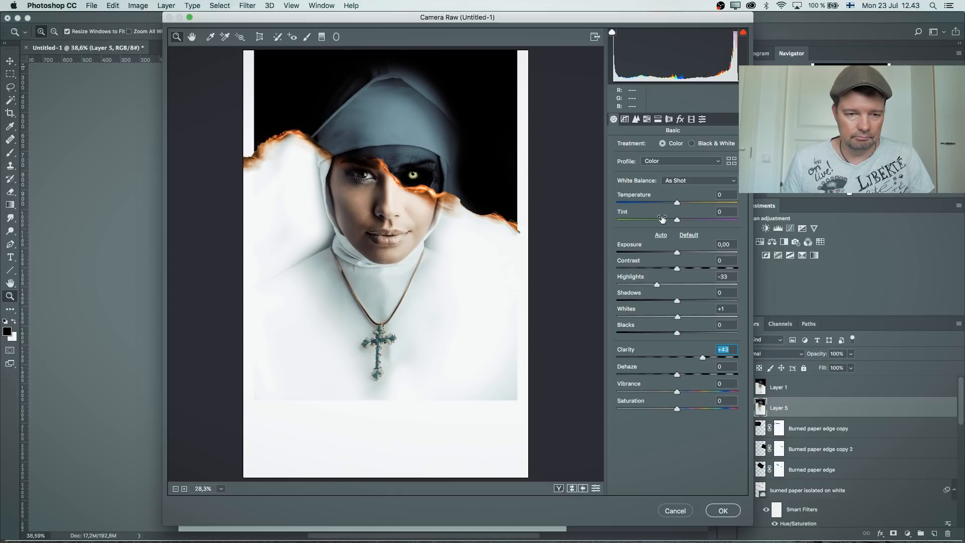
Add Camera Raw grain with amount 32, size 41 and roughness 65, check it on the poster, and apply the filter.
left_click(680, 119)
left_click(641, 163)
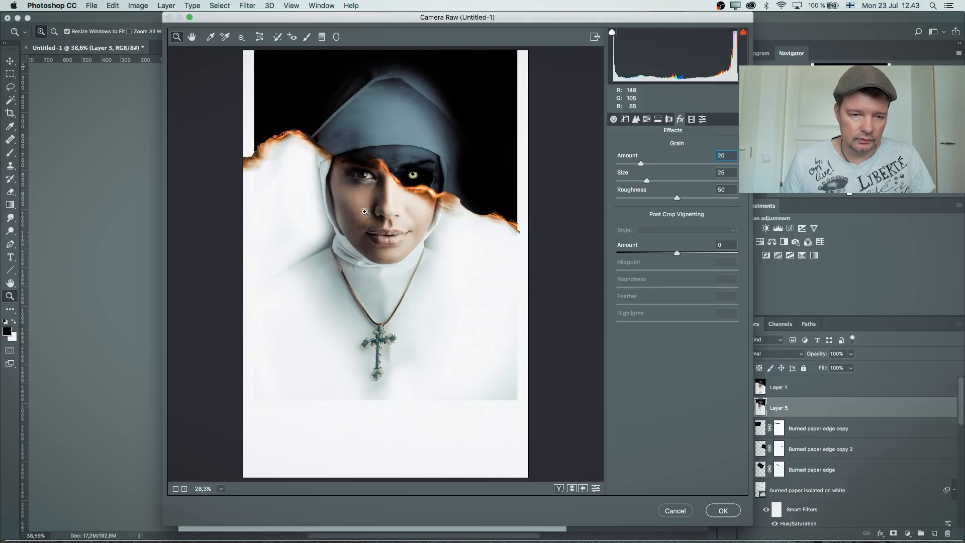
left_click(365, 212)
left_click(657, 162)
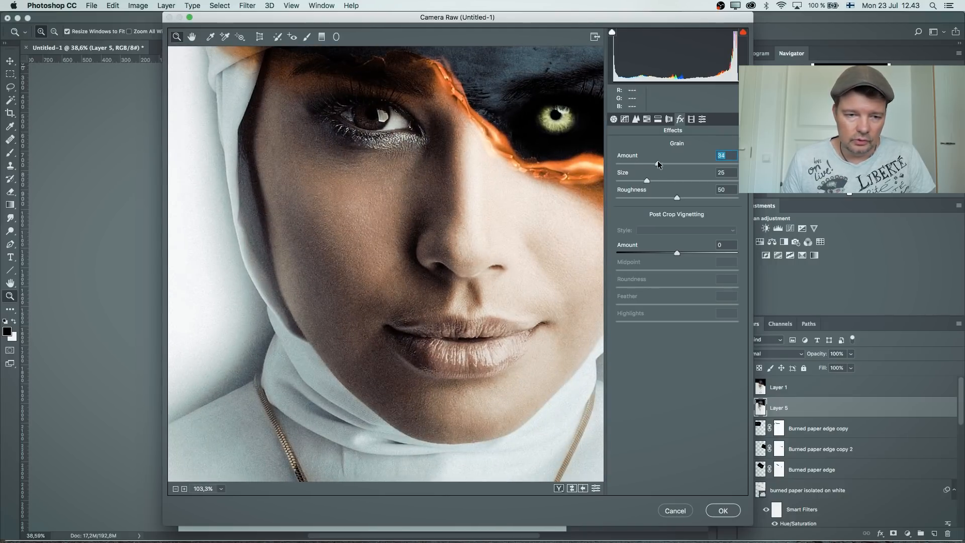
left_click(661, 164)
left_click(671, 178)
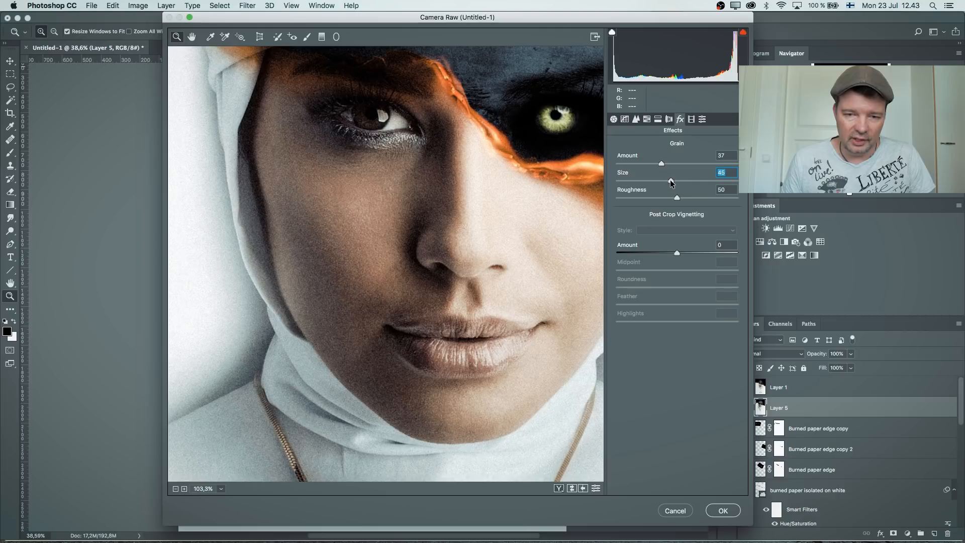
left_click(659, 164)
left_click(697, 196)
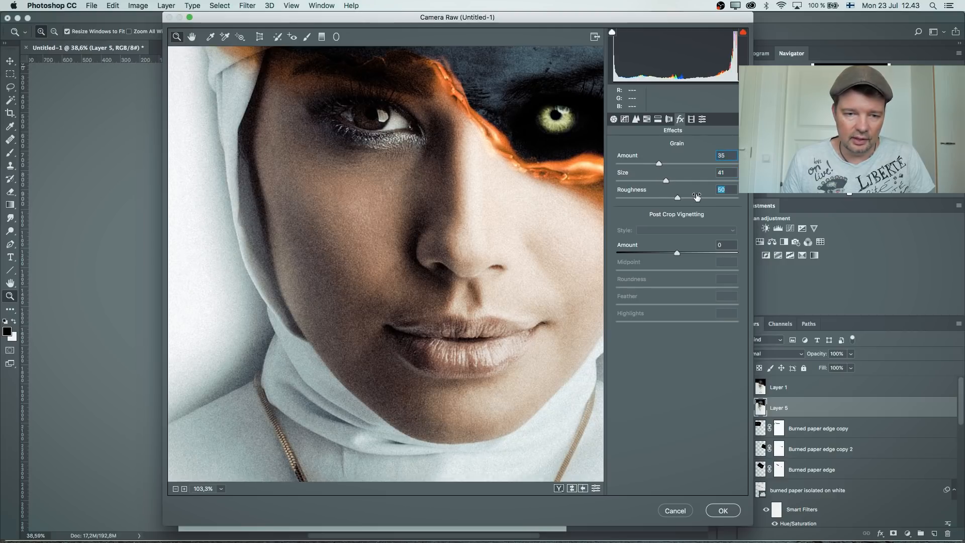
left_click(659, 164)
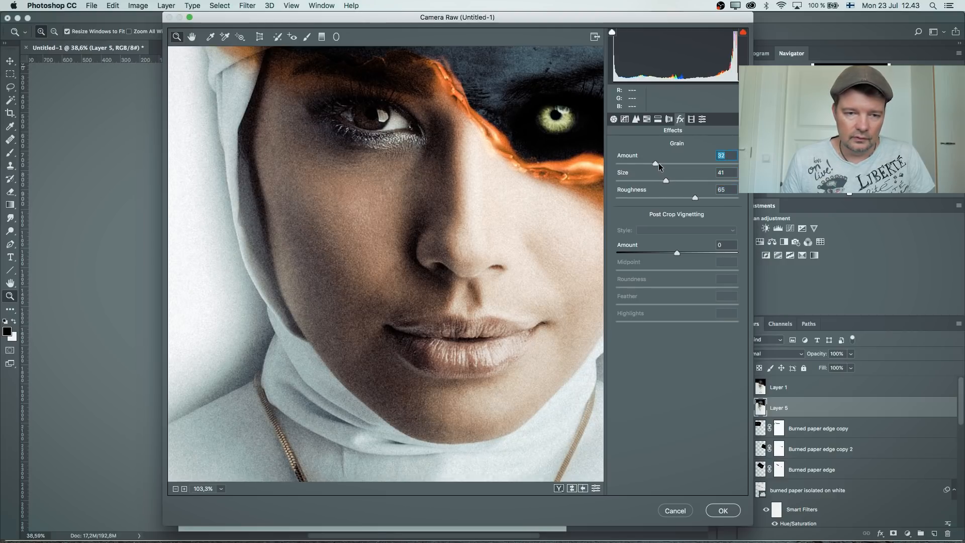
scroll(537, 209, "up", 5)
left_click_drag(505, 255, 475, 308)
left_click_drag(441, 375, 466, 302)
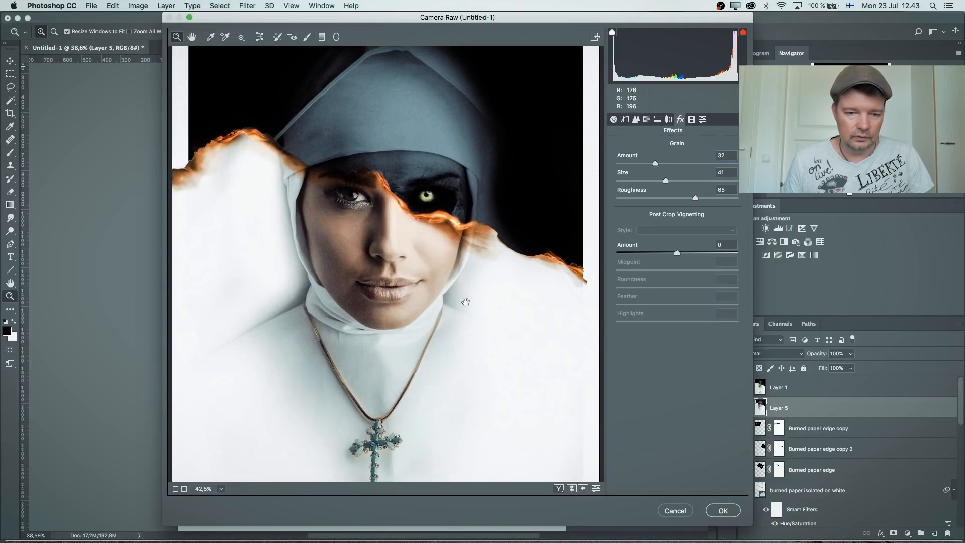
left_click(722, 511)
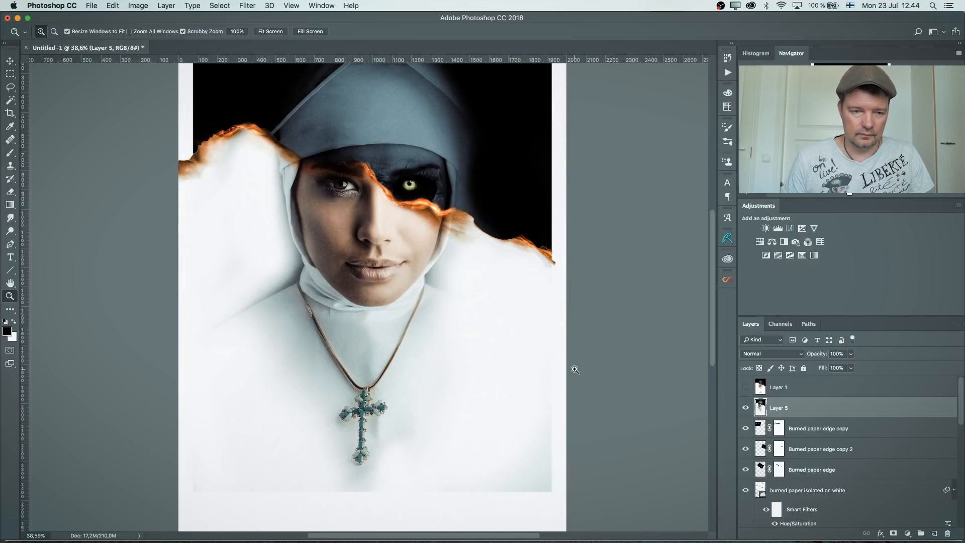
Crop the canvas to the edges of the nun photo, removing the white strips at its sides and below it.
left_click_drag(447, 272, 413, 274)
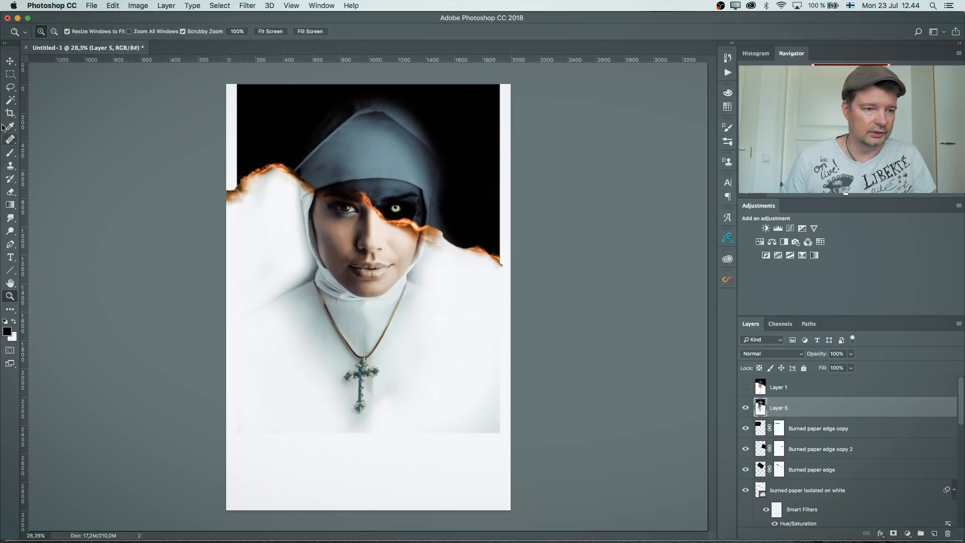
left_click(10, 113)
left_click_drag(223, 299, 234, 287)
left_click_drag(503, 295, 494, 295)
left_click_drag(368, 507, 370, 458)
left_click_drag(494, 296, 505, 297)
key("super+r")
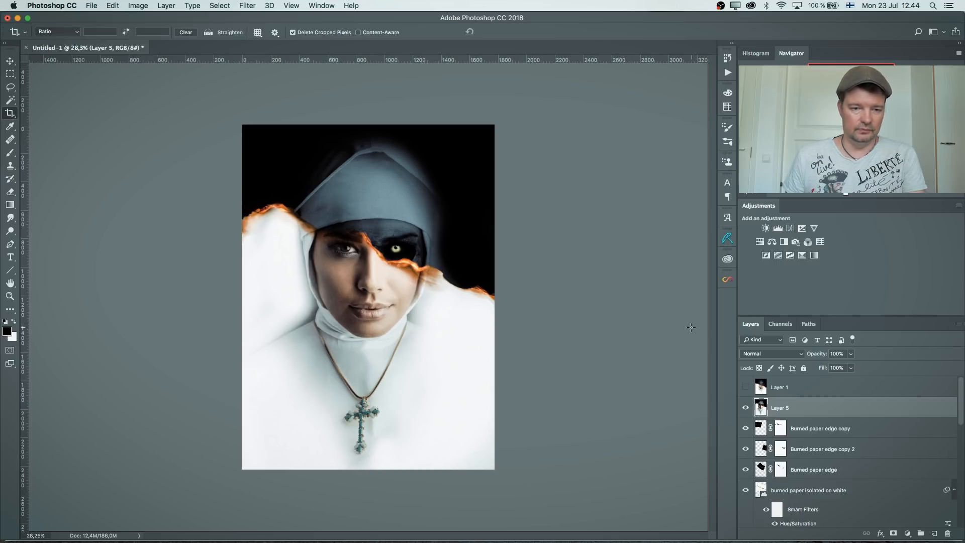
Compare the cropped poster with the reference image in Layer 1 and inspect the face up close.
left_click(747, 388)
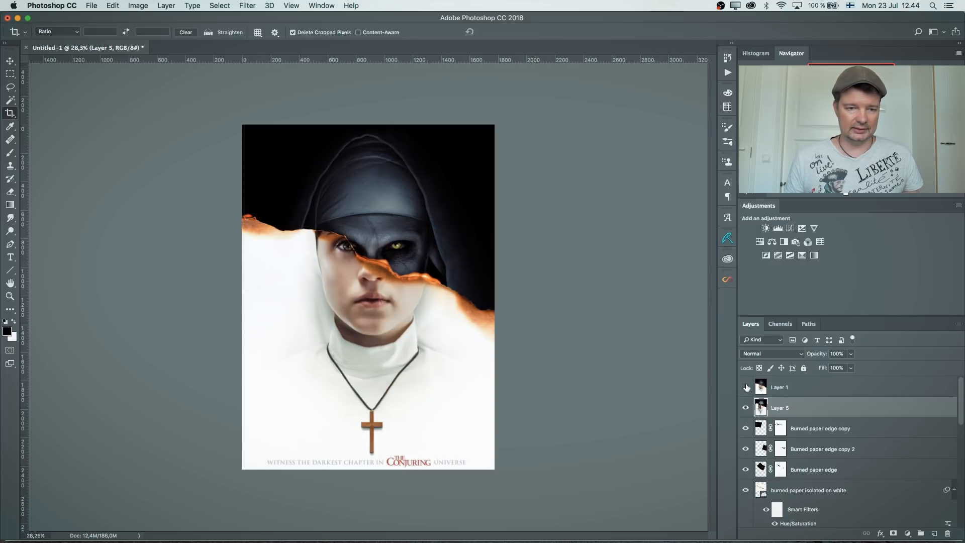
left_click(747, 387)
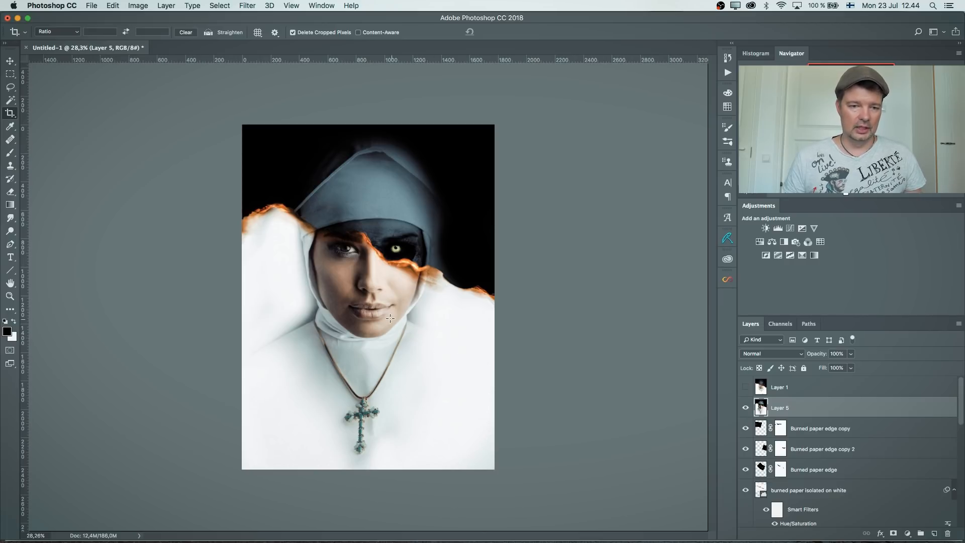
left_click(10, 296)
left_click_drag(362, 288, 403, 309)
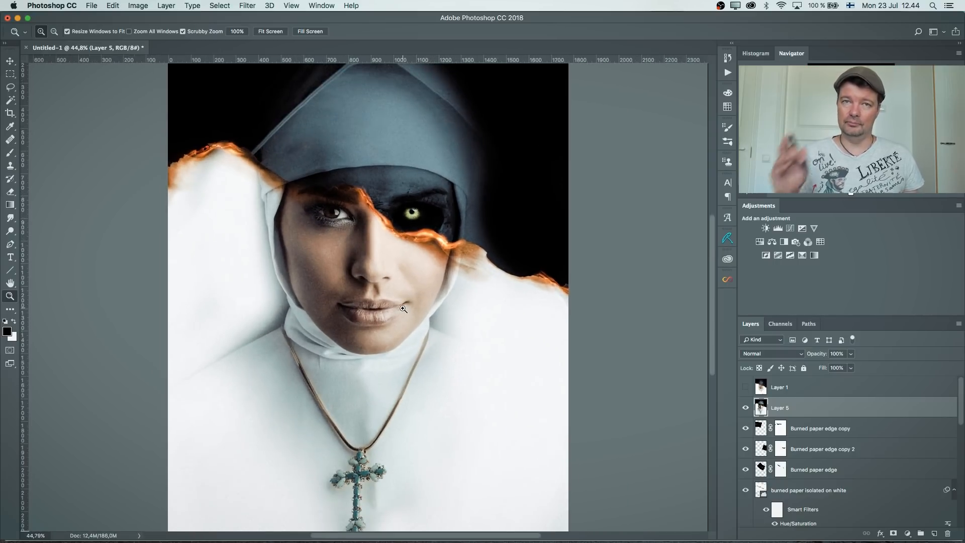